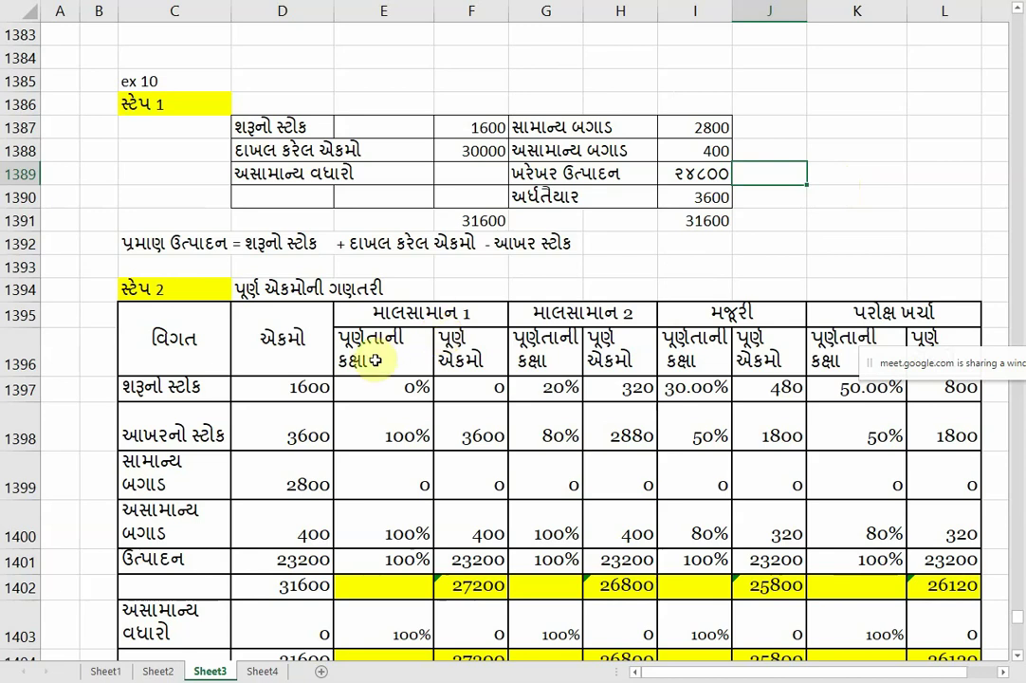
Review the material 1 and material 2 columns of the Step 2 equivalent-units table.
left_click_drag(380, 306, 469, 547)
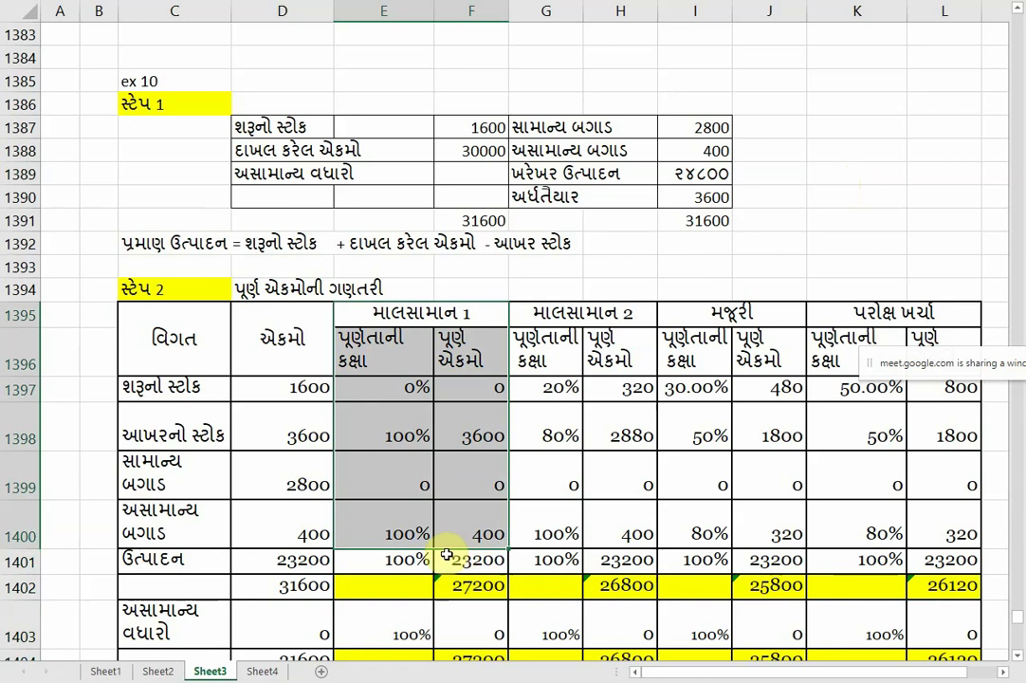
left_click(587, 311)
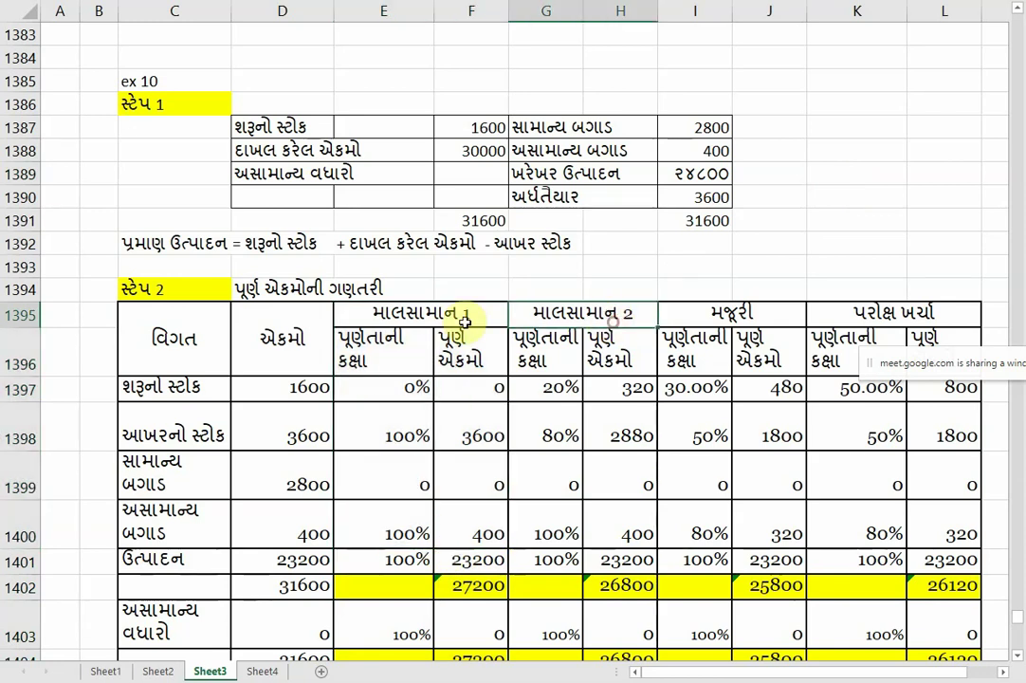
scroll(615, 311, "down", 2)
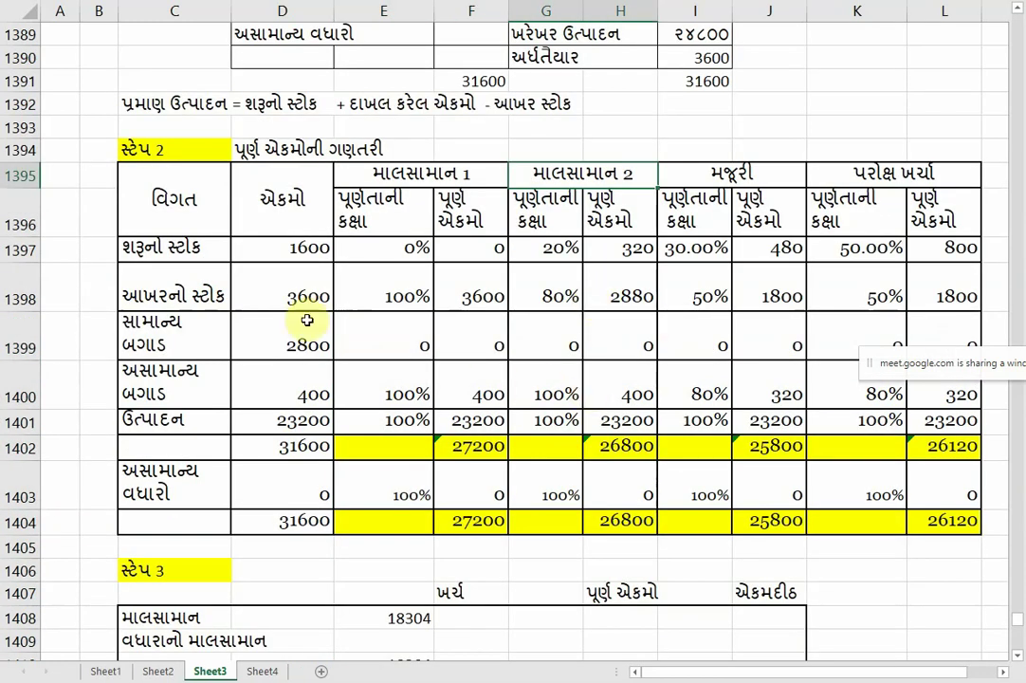
scroll(268, 194, "up", 1)
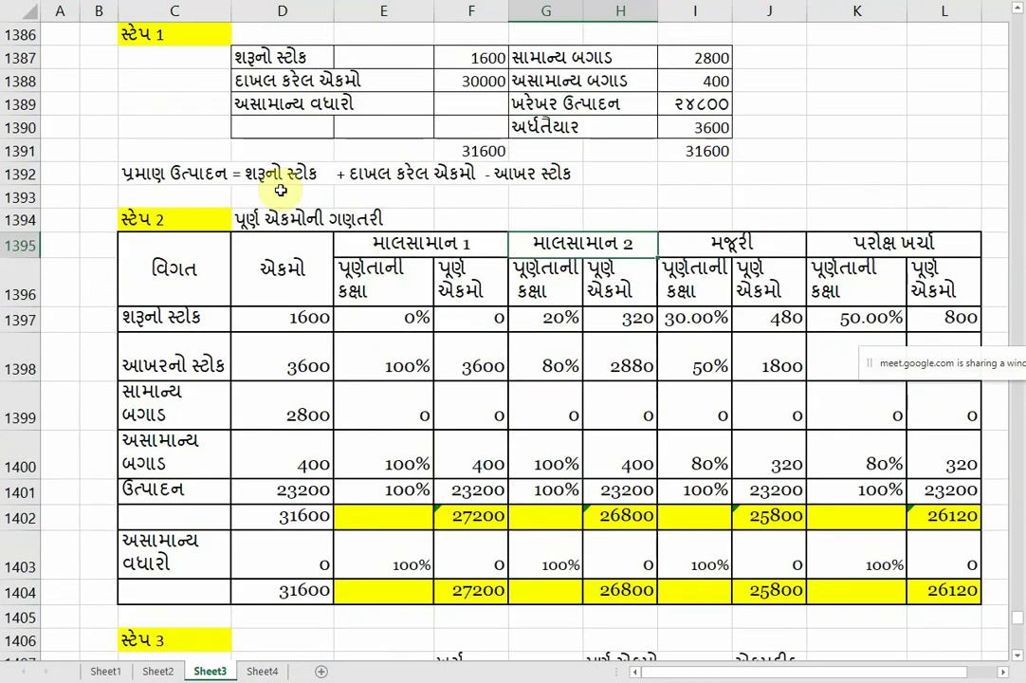
left_click(410, 245)
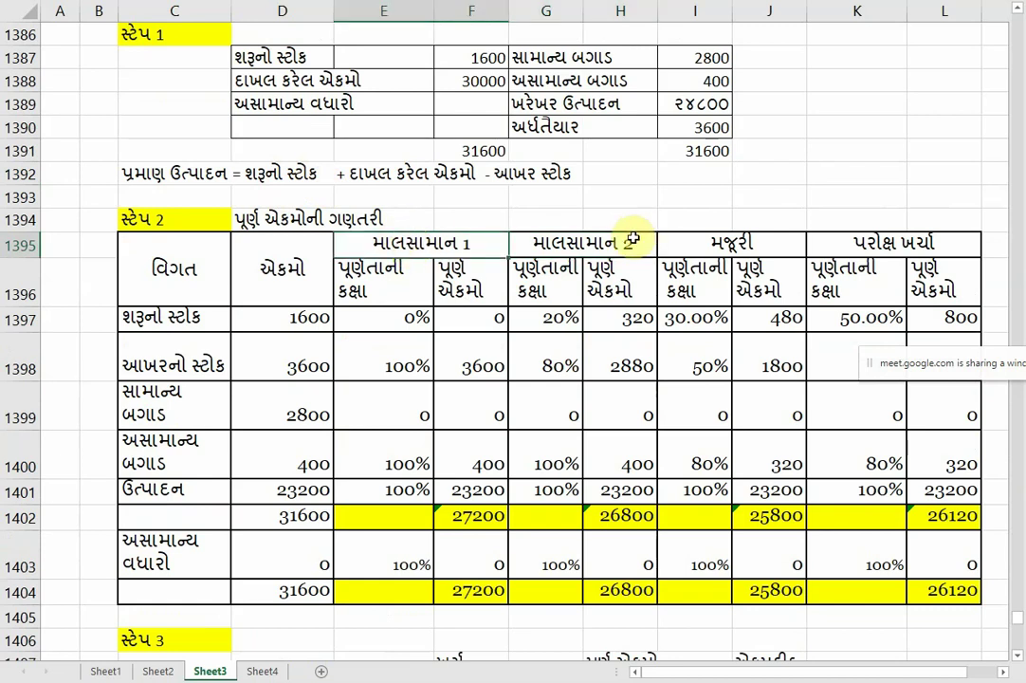
left_click(576, 243)
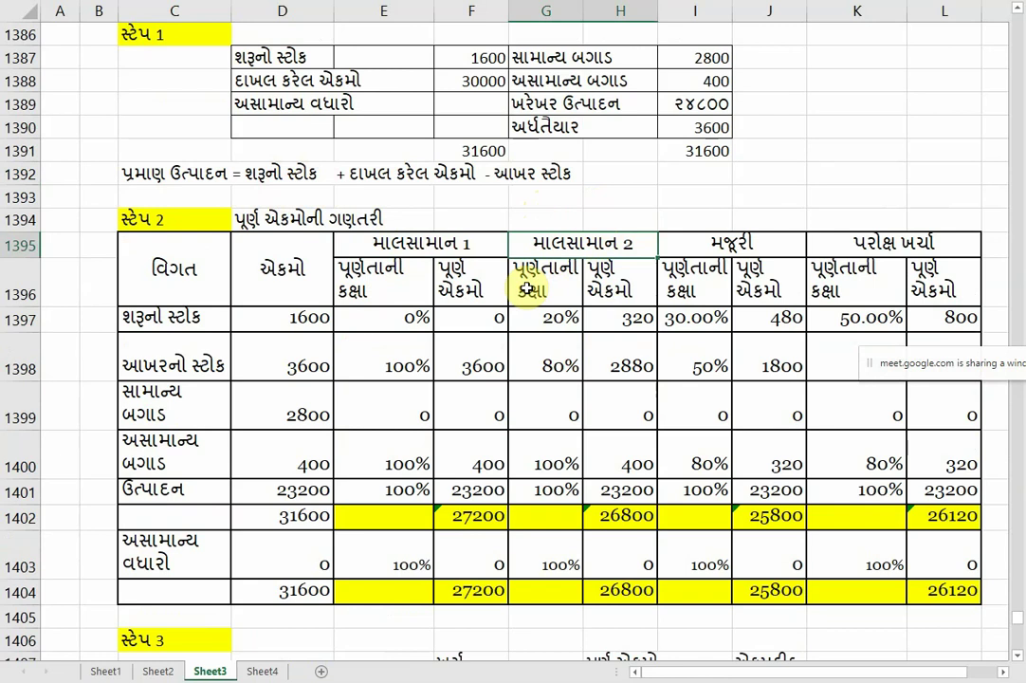
Clear the old unit figures from both sides of the Step 1 table, F1387:F1388 and I1387:I1390.
left_click(476, 55)
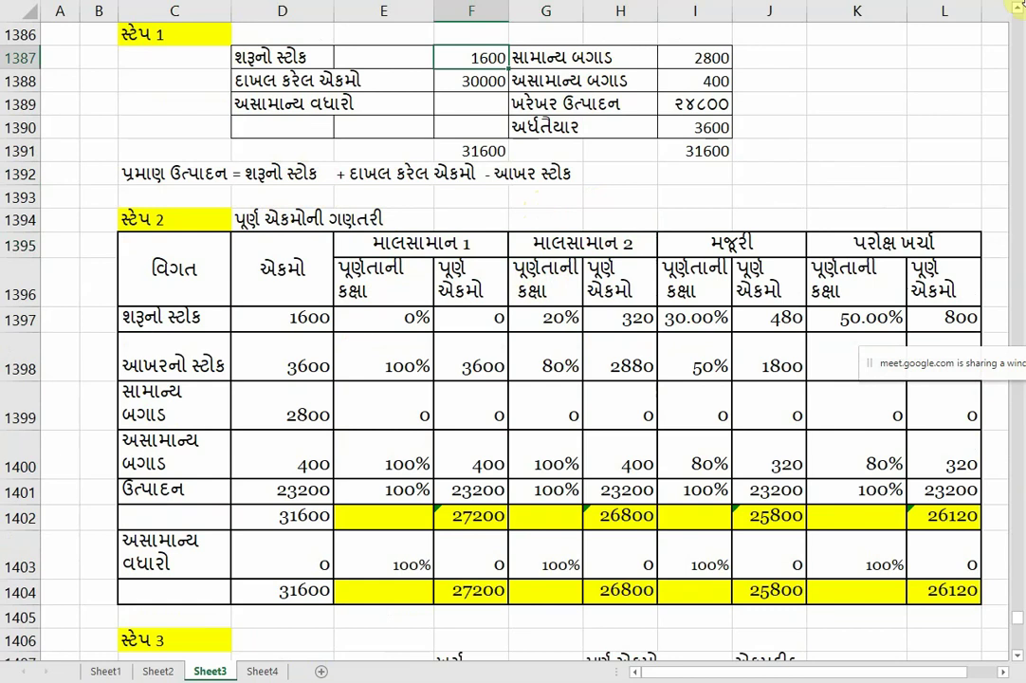
key("shift+Down")
key("Delete")
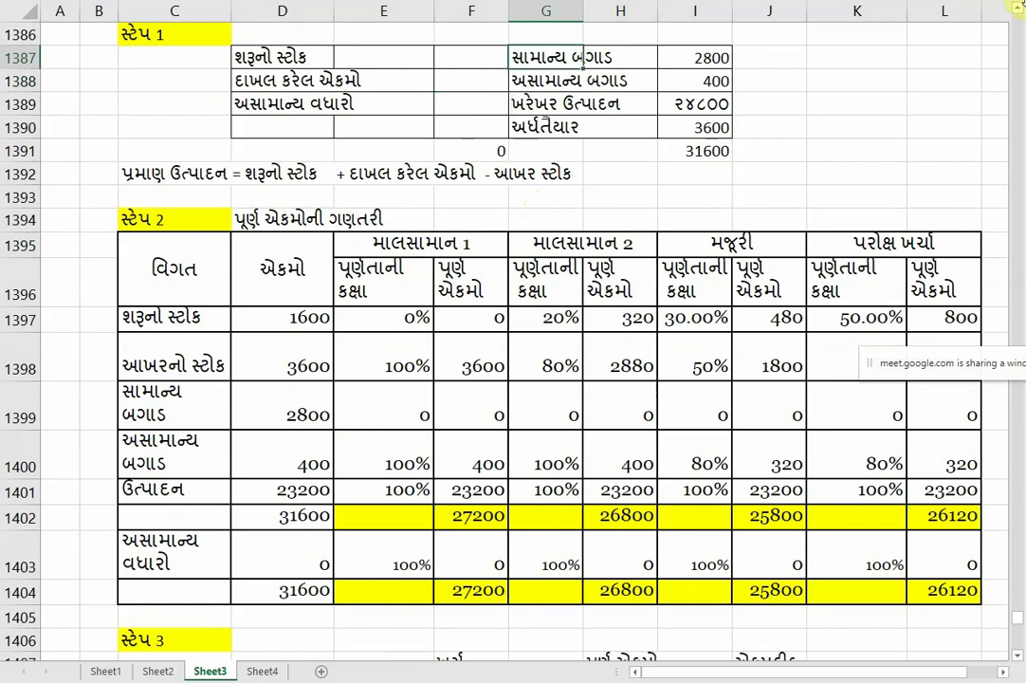
left_click(694, 57)
key("shift+Down")
key("shift+Down")
key("shift+Down")
key("Delete")
Enter 5000 as the opening stock in F1387 and 30000 as the units introduced in F1388.
left_click(471, 57)
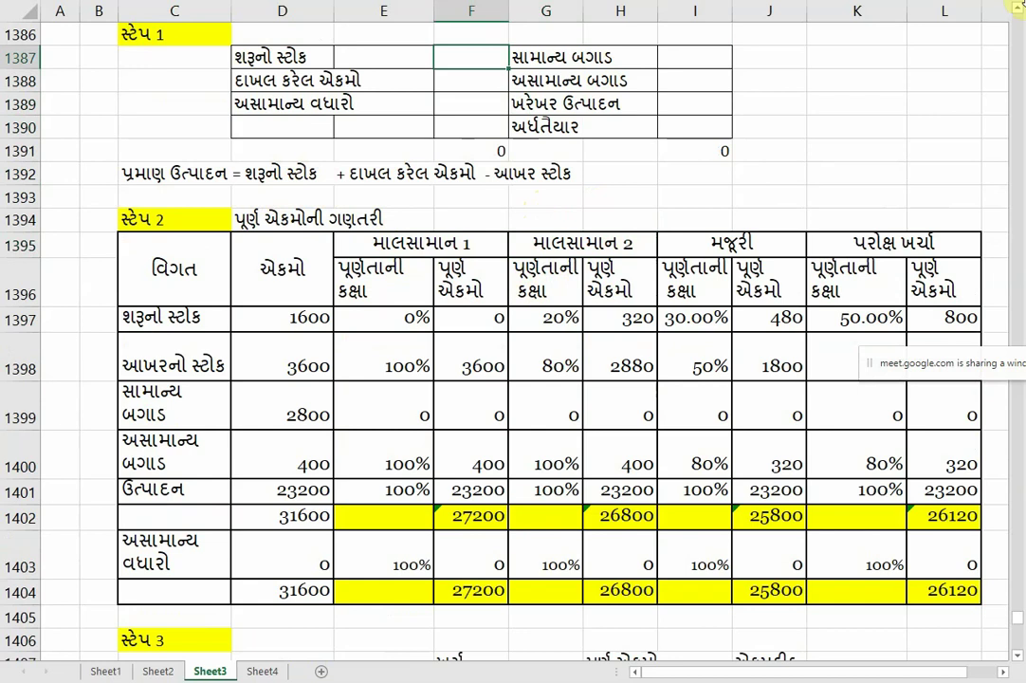
type("5000")
key("Return")
key("Return")
left_click(472, 81)
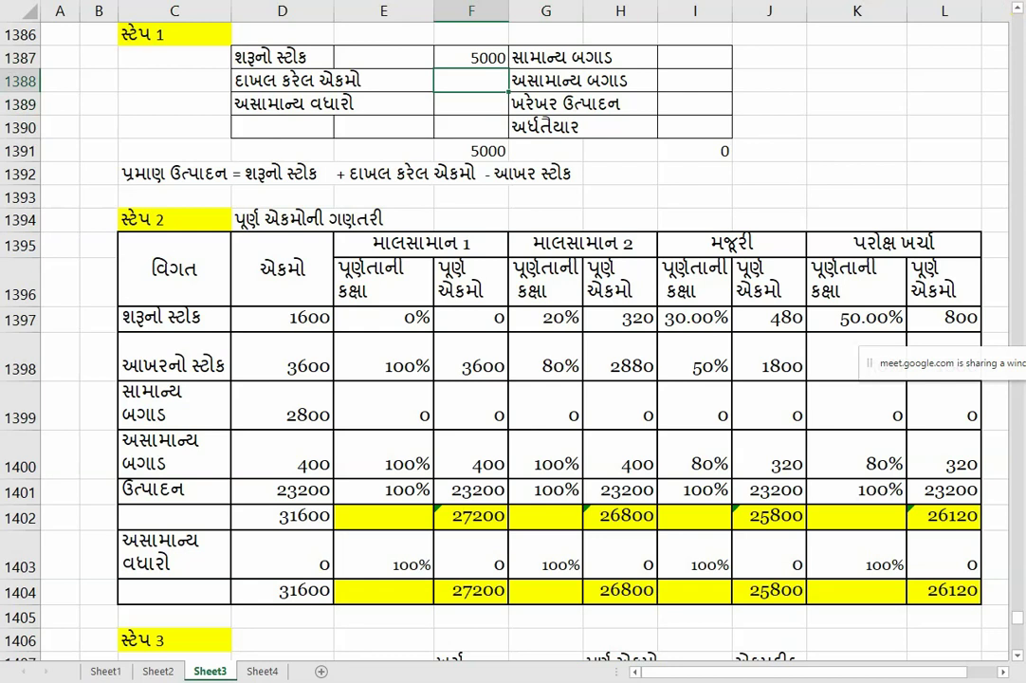
type("30000")
key("Return")
key("Return")
Enter 25000 as the actual production in I1389 of the Step 1 table.
left_click(472, 103)
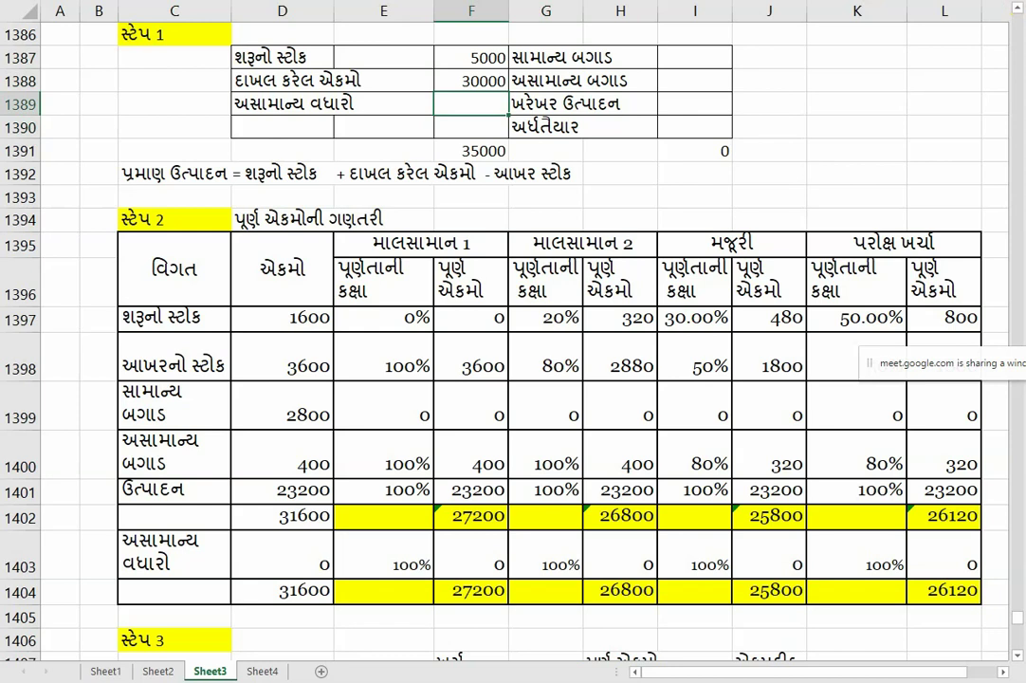
key("Right")
key("Right")
key("Right")
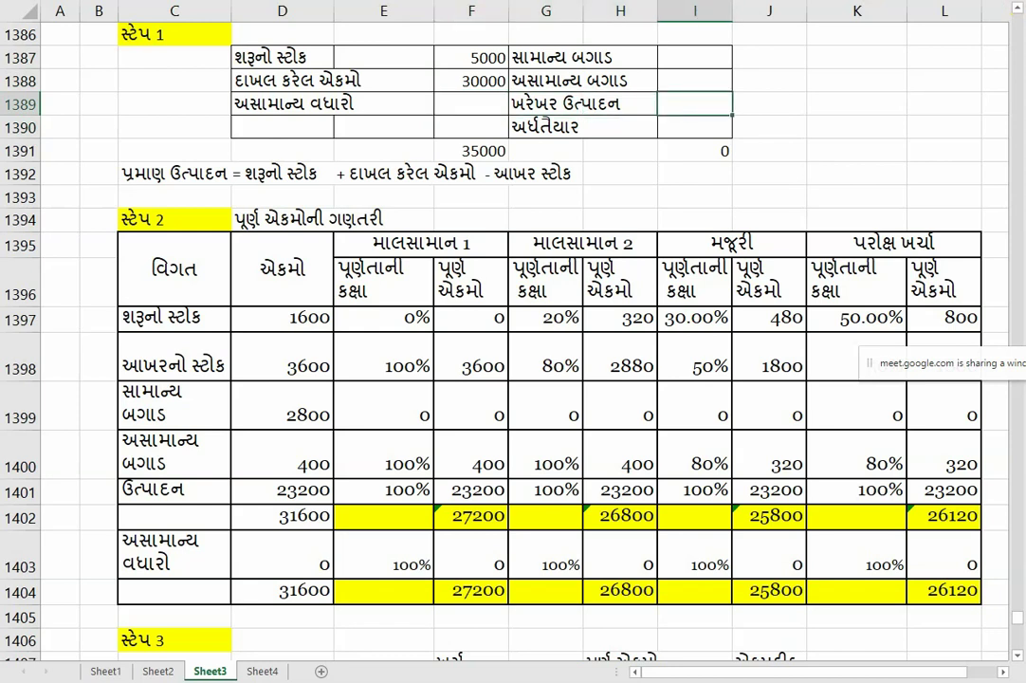
type("25000")
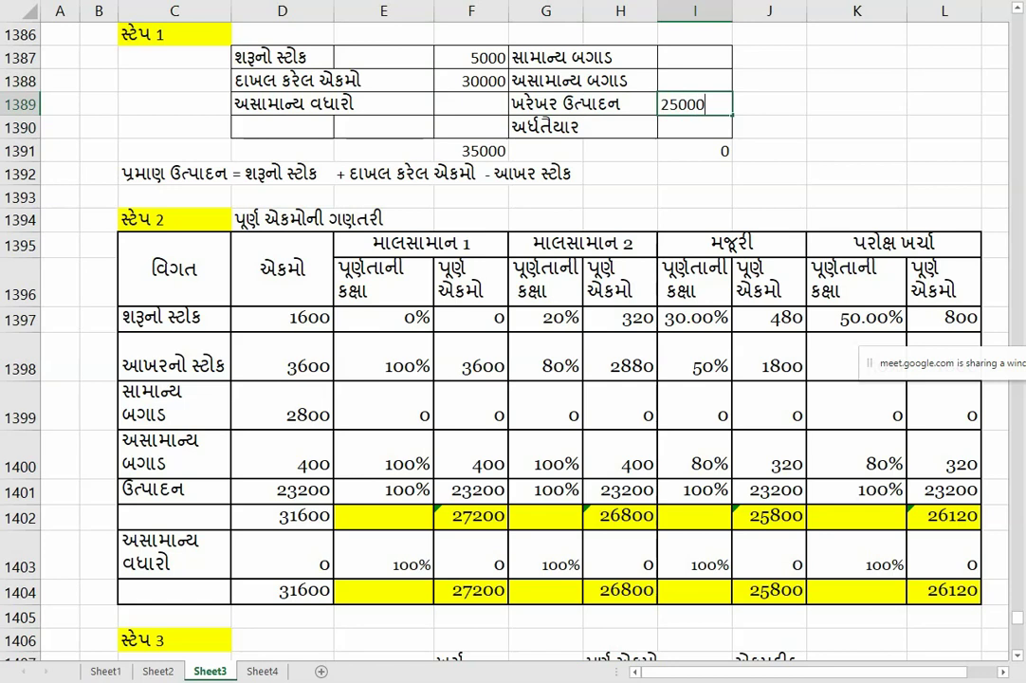
key("Return")
key("Return")
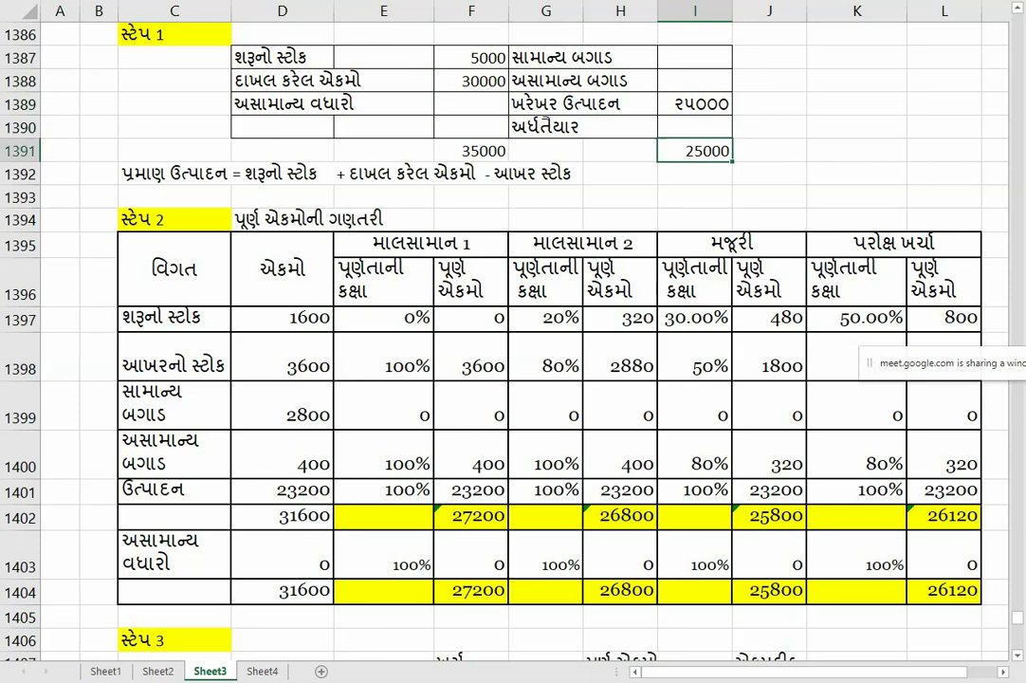
left_click(579, 105)
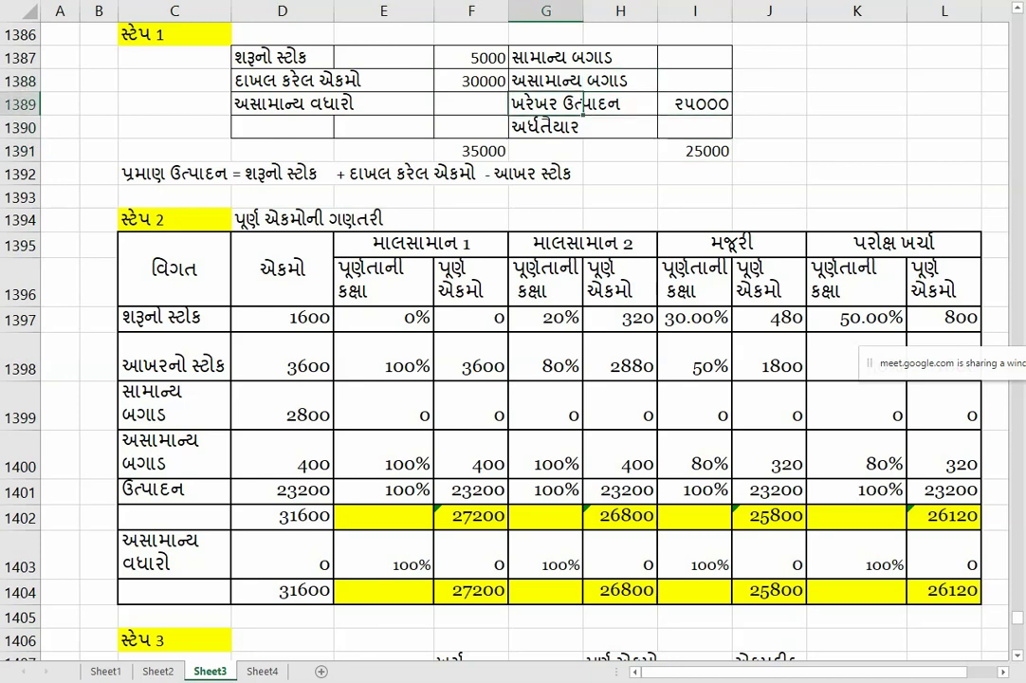
key("Left")
key("Up")
key("Right")
key("Right")
key("Right")
key("Right")
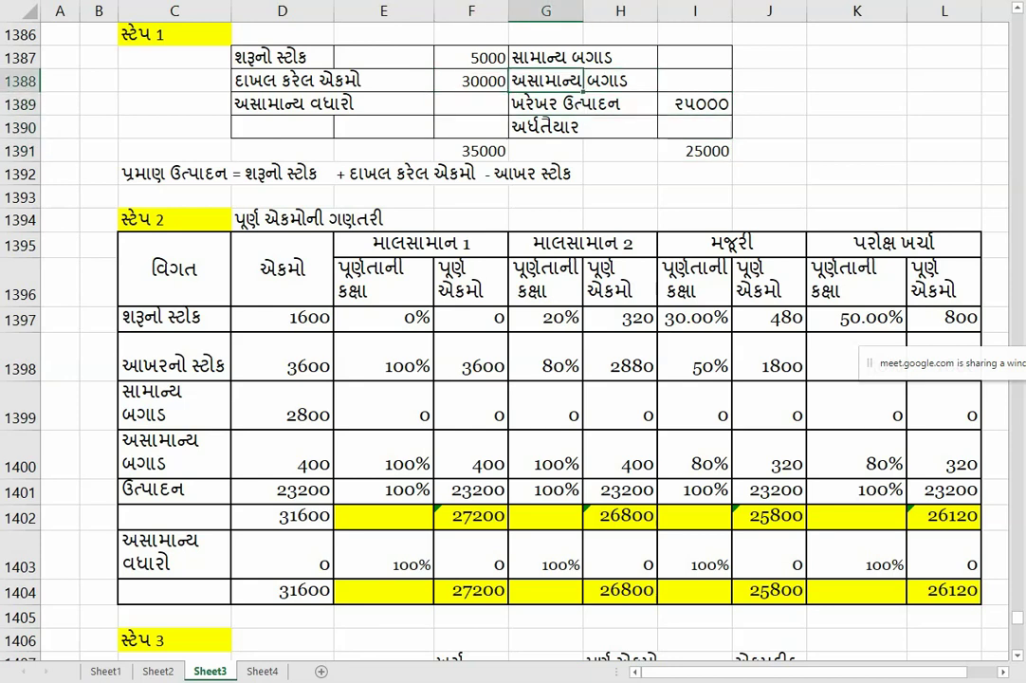
key("Down")
key("Down")
key("Down")
key("Right")
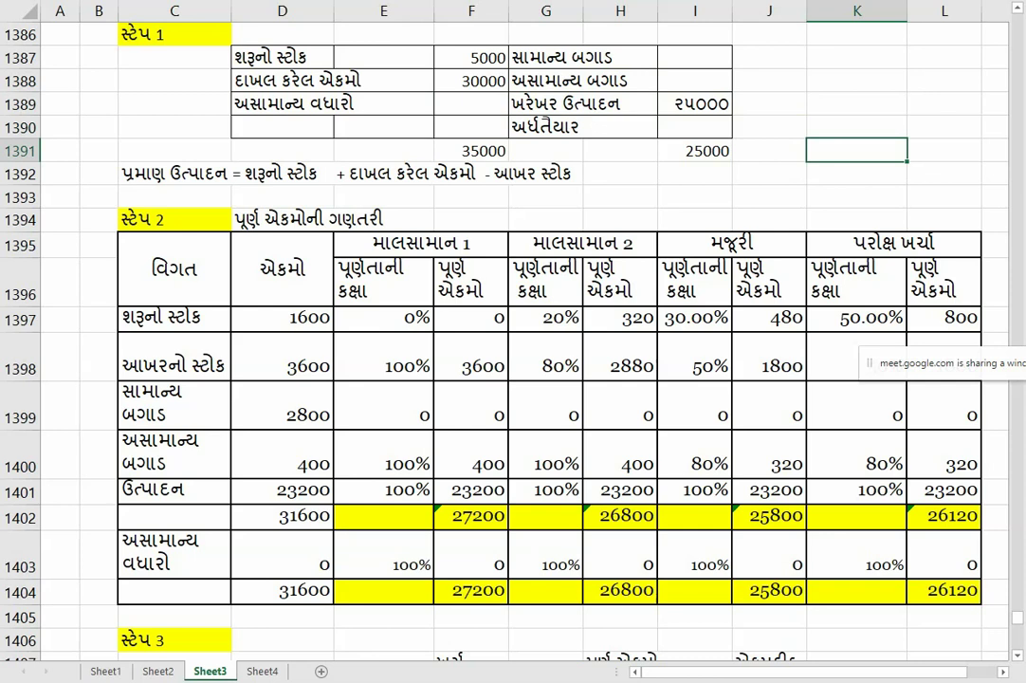
Enter 8000 as the semi-finished units in I1390 of the Step 1 table.
double_click(701, 127)
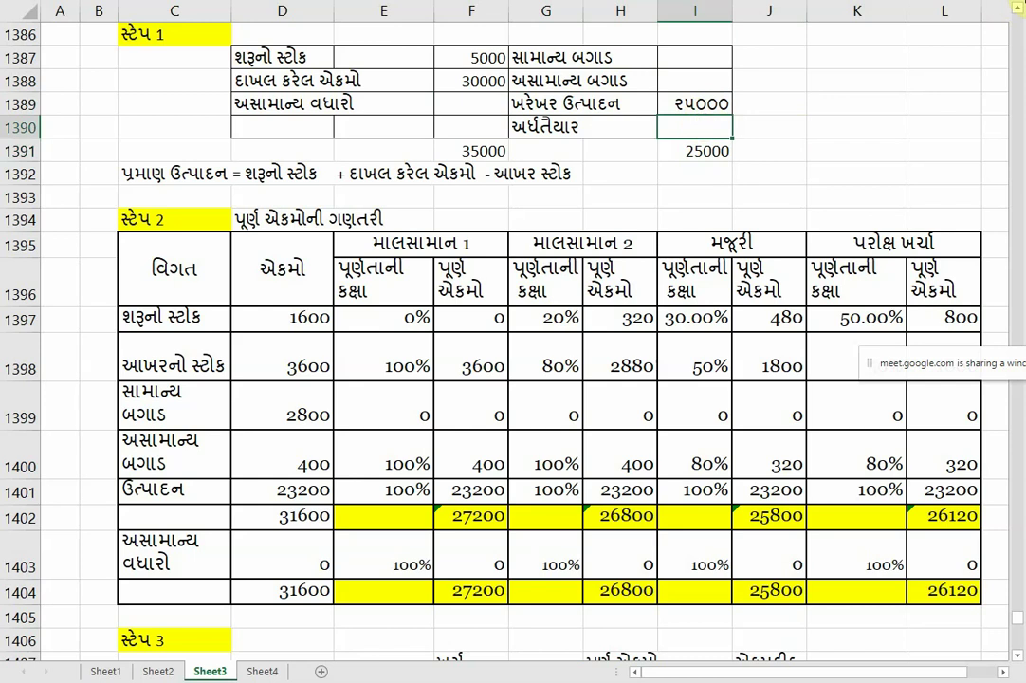
type("8000")
key("Return")
key("Return")
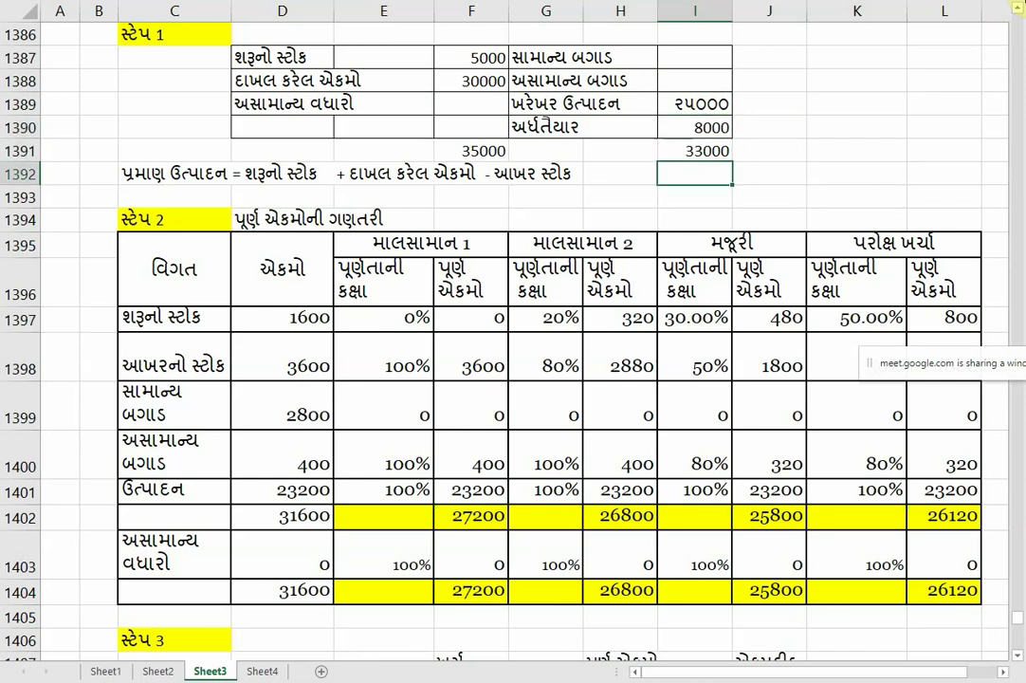
Following the standard production formula, note the normal loss working beside the Step 1 table in K1387:K1389 as 27000, 10 and 2700.
left_click(360, 175)
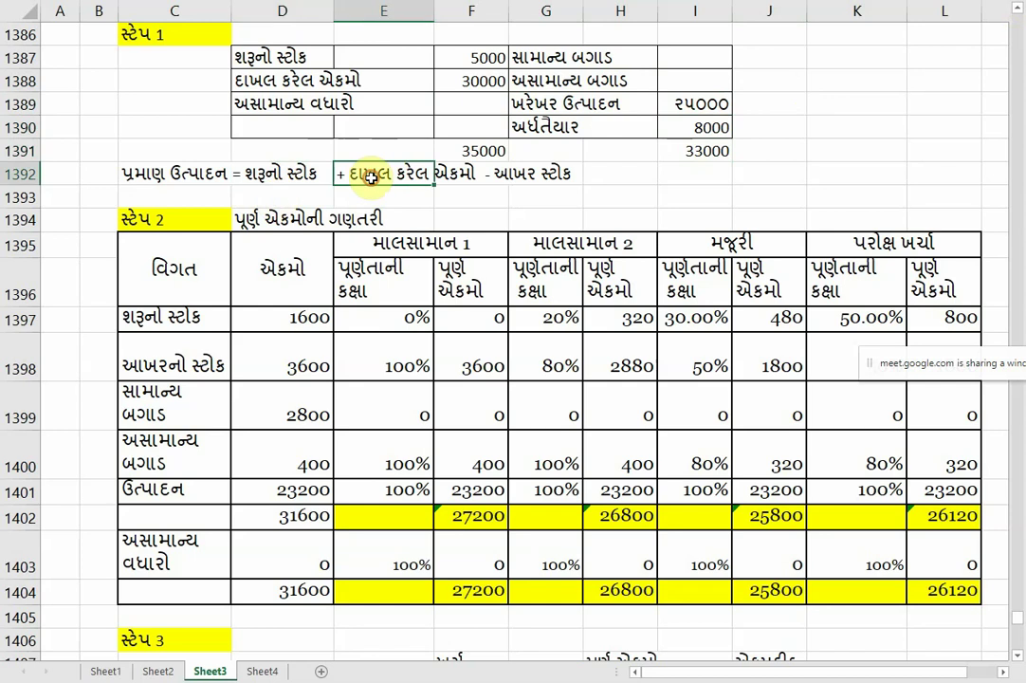
left_click(439, 173)
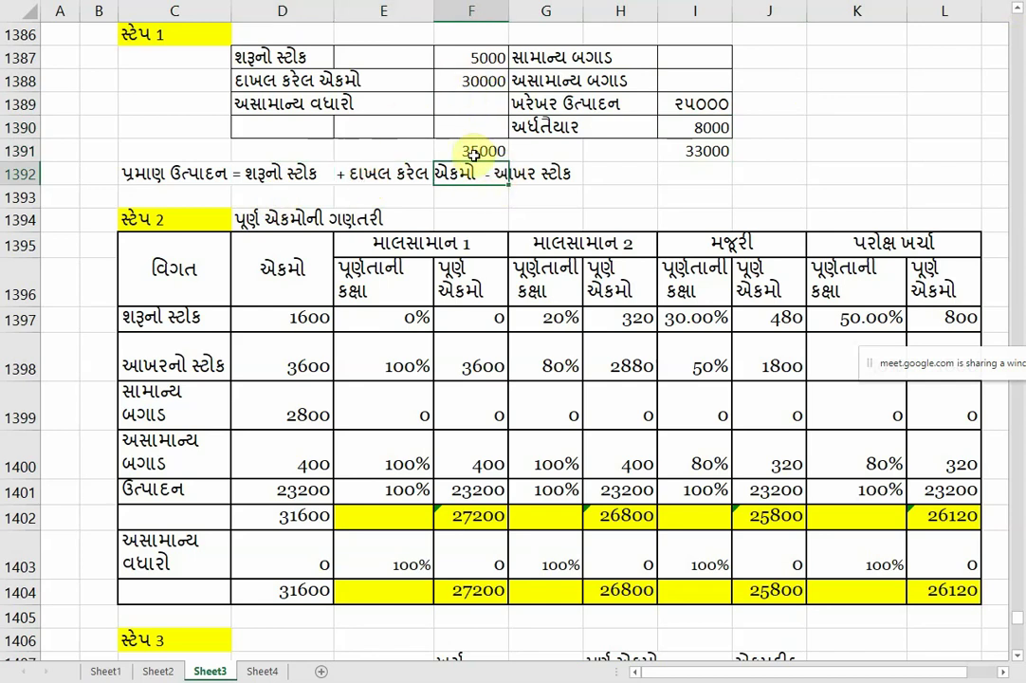
left_click(713, 129)
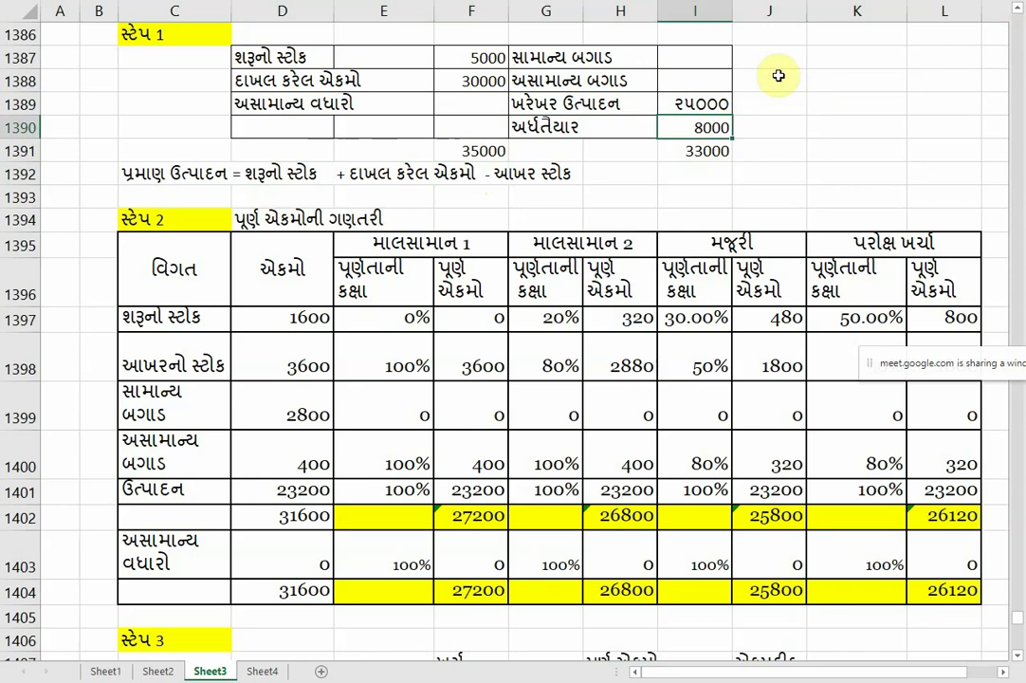
left_click(675, 60)
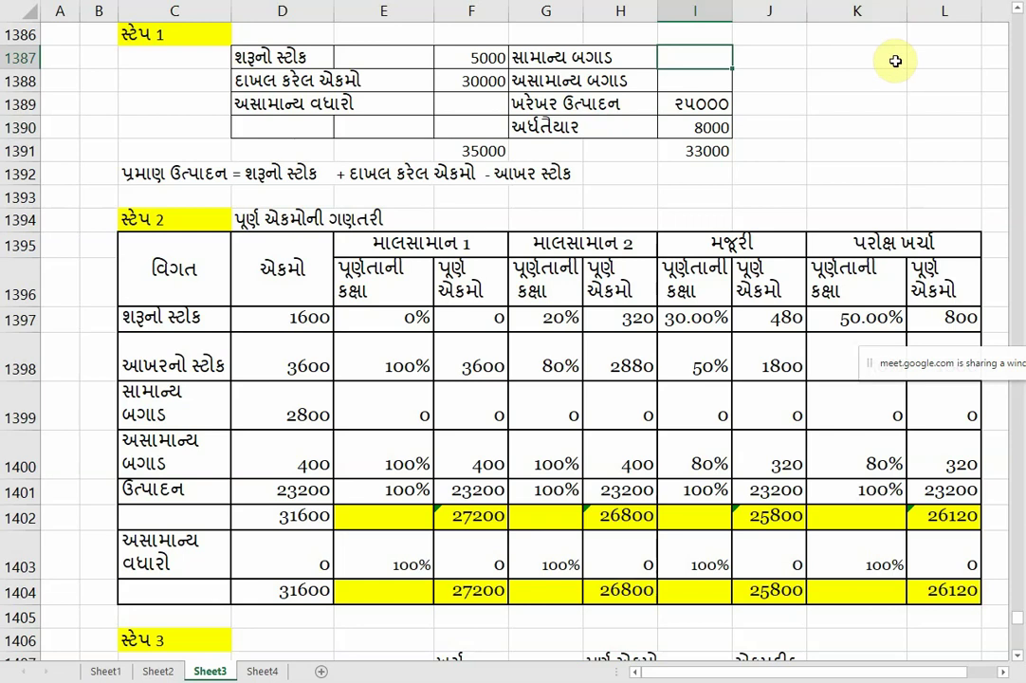
left_click(862, 57)
type("27000")
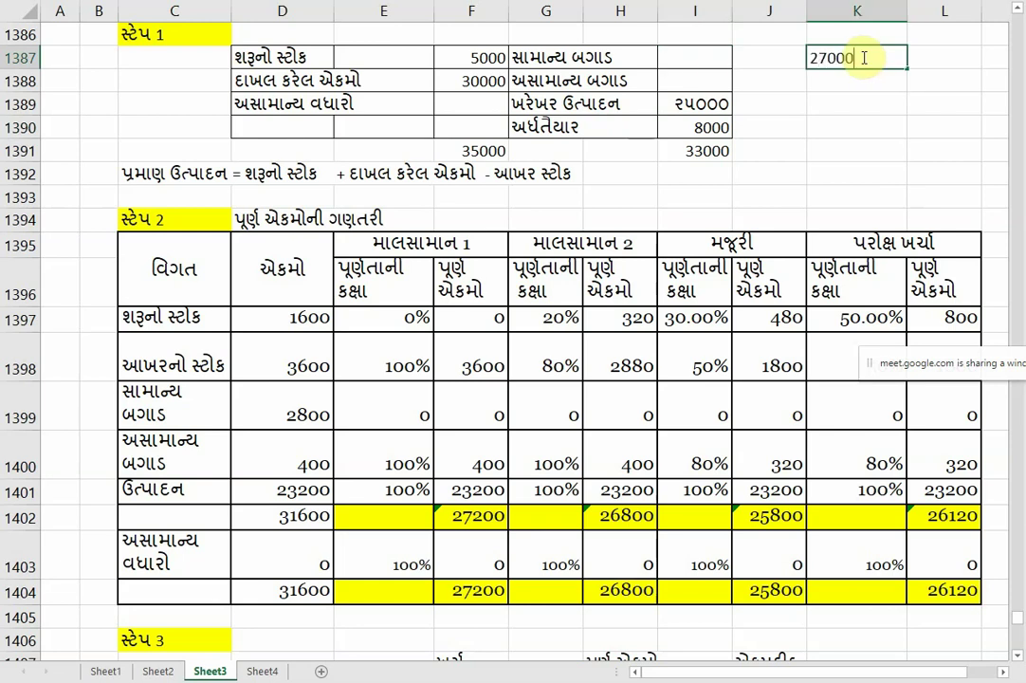
key("Return")
type("10")
key("Return")
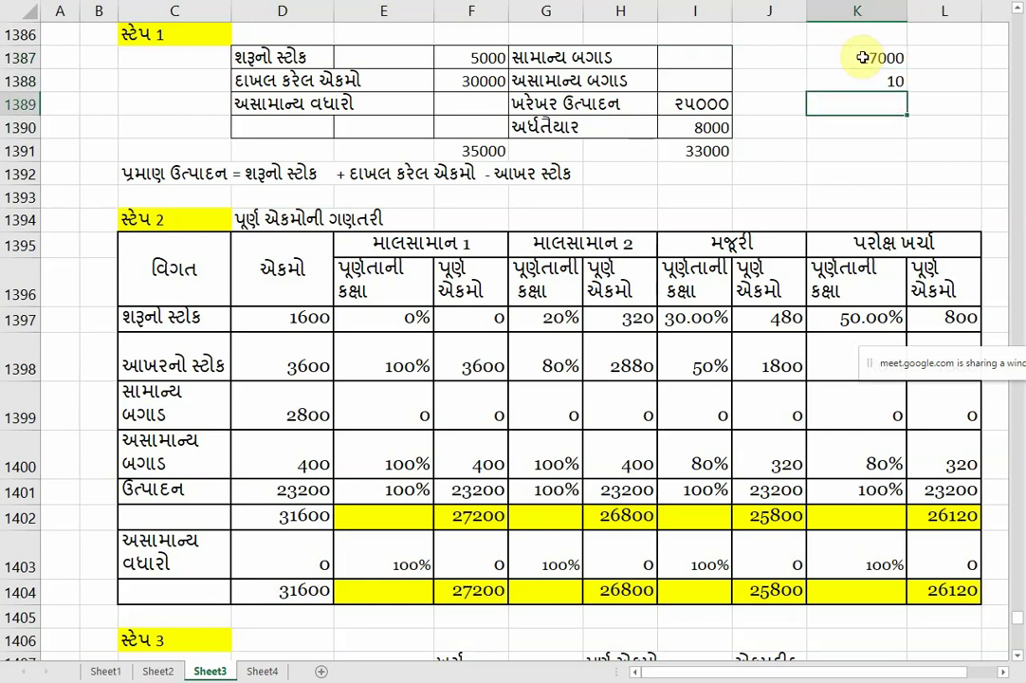
type("2700")
key("Return")
key("Return")
Enter 2700 as the normal loss in I1387 of the Step 1 table.
double_click(706, 58)
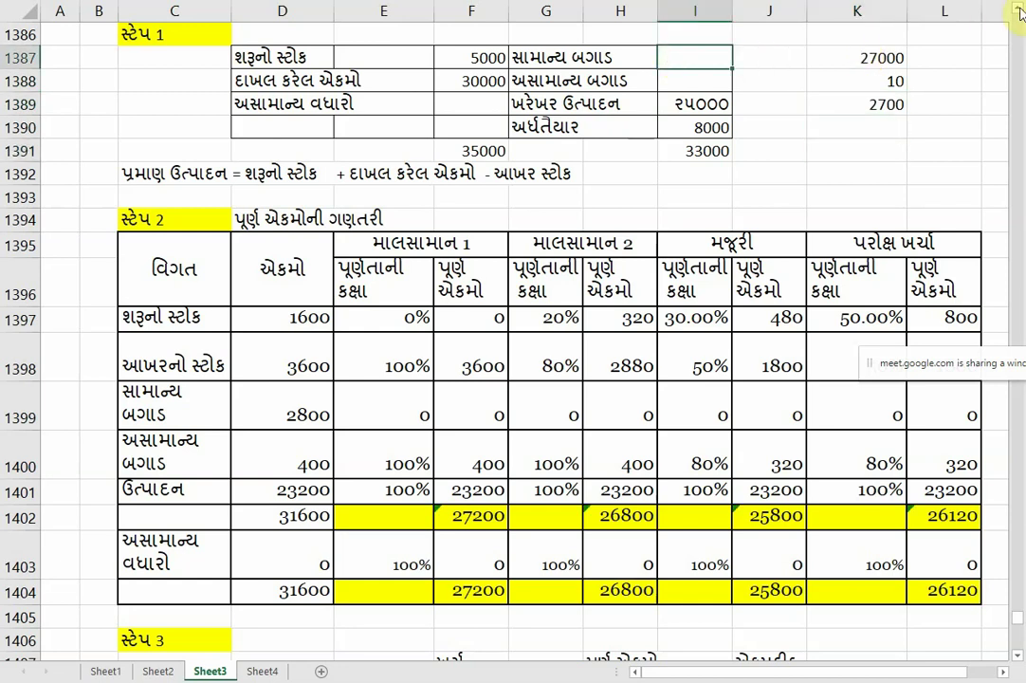
type("2700")
key("Return")
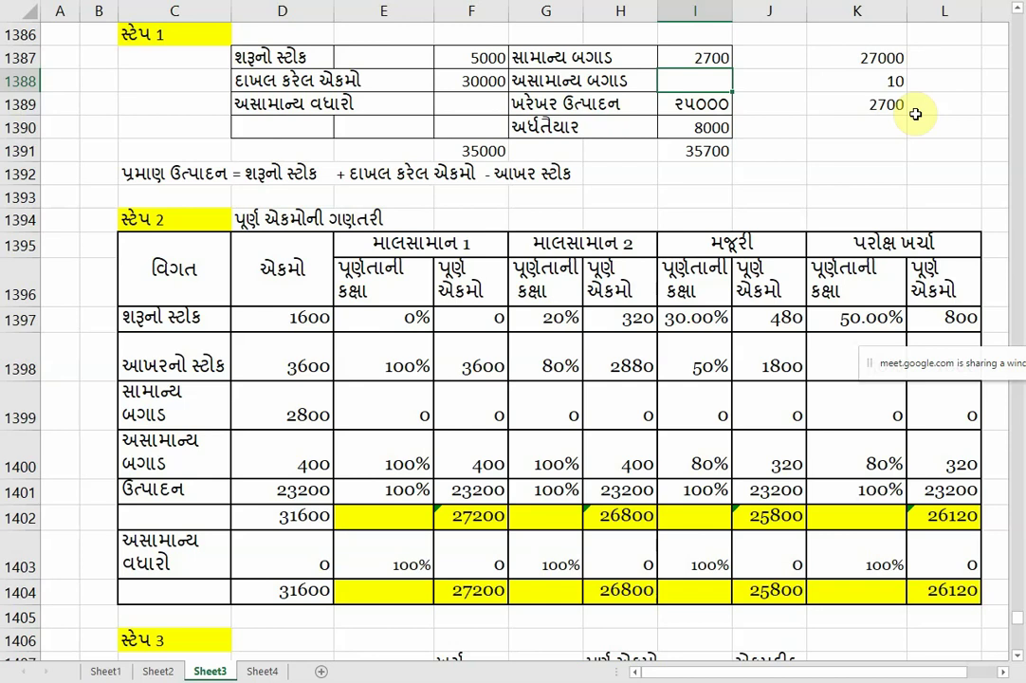
Enter 700 as the abnormal gain in F1389 to balance the Step 1 table.
key("Left")
key("Down")
key("Left")
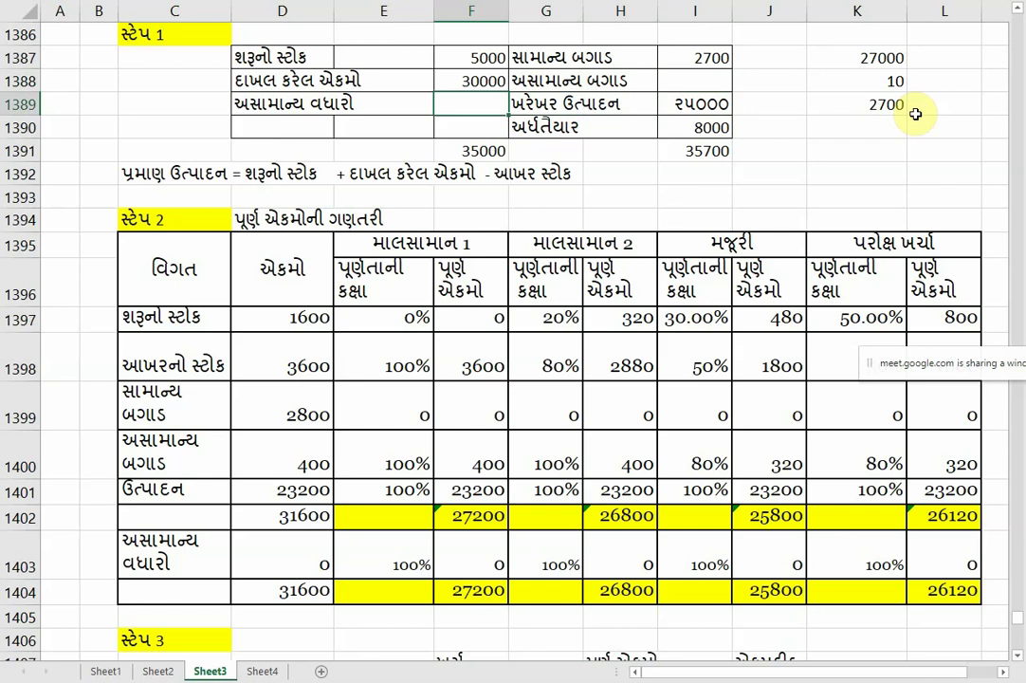
type("700")
key("Return")
key("Down")
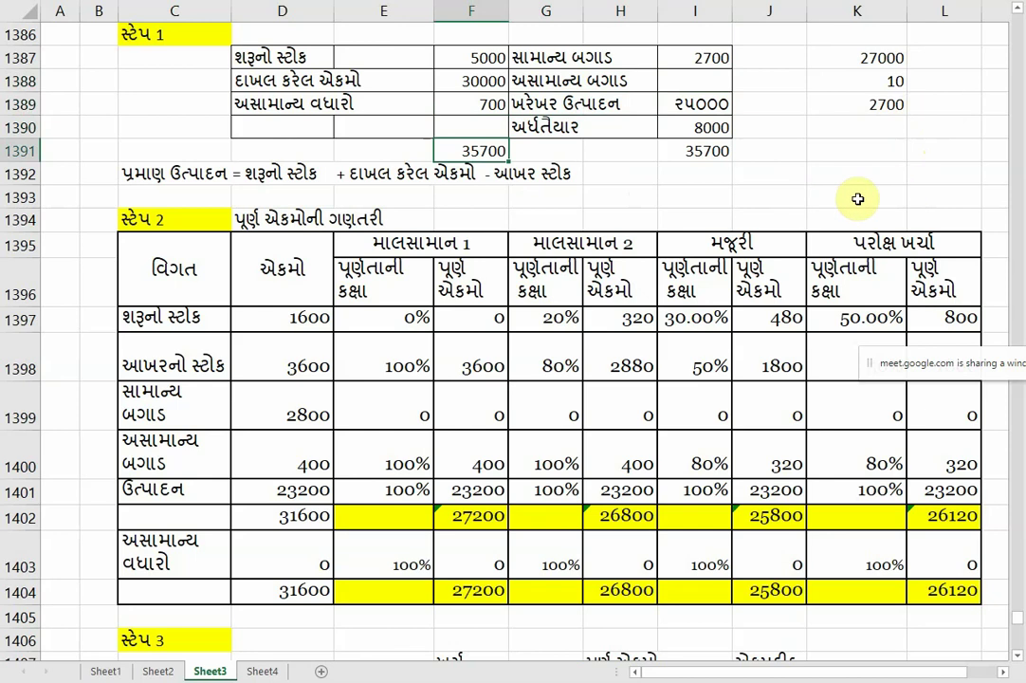
Clear the opening stock and introduced units, E1449:E1450, in the Process 1 account under Step 5.
scroll(723, 150, "down", 1)
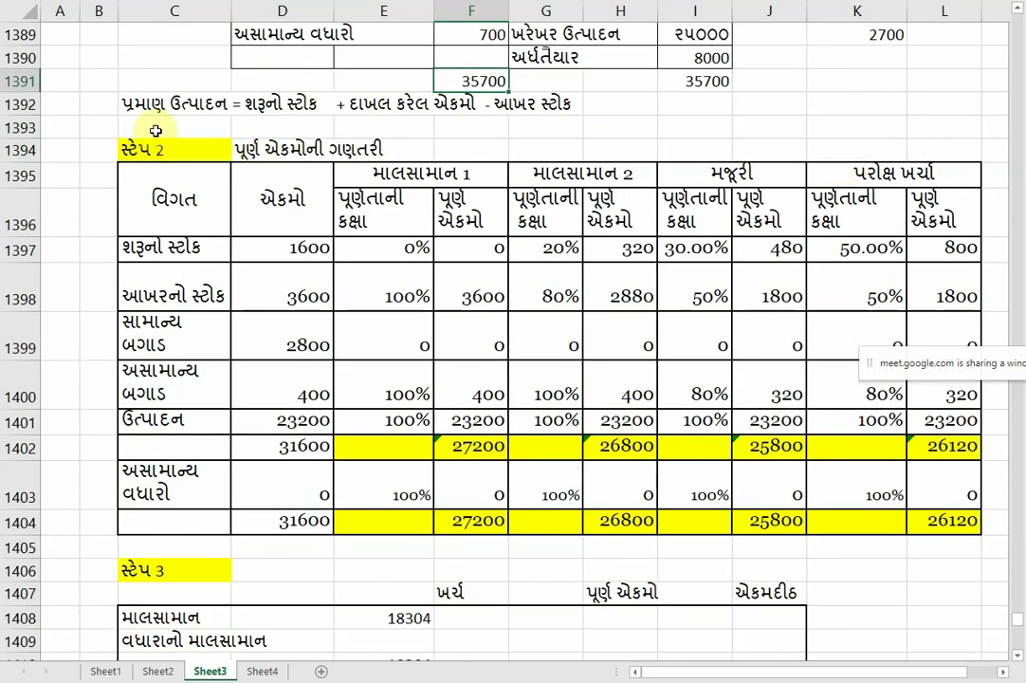
scroll(488, 167, "up", 2)
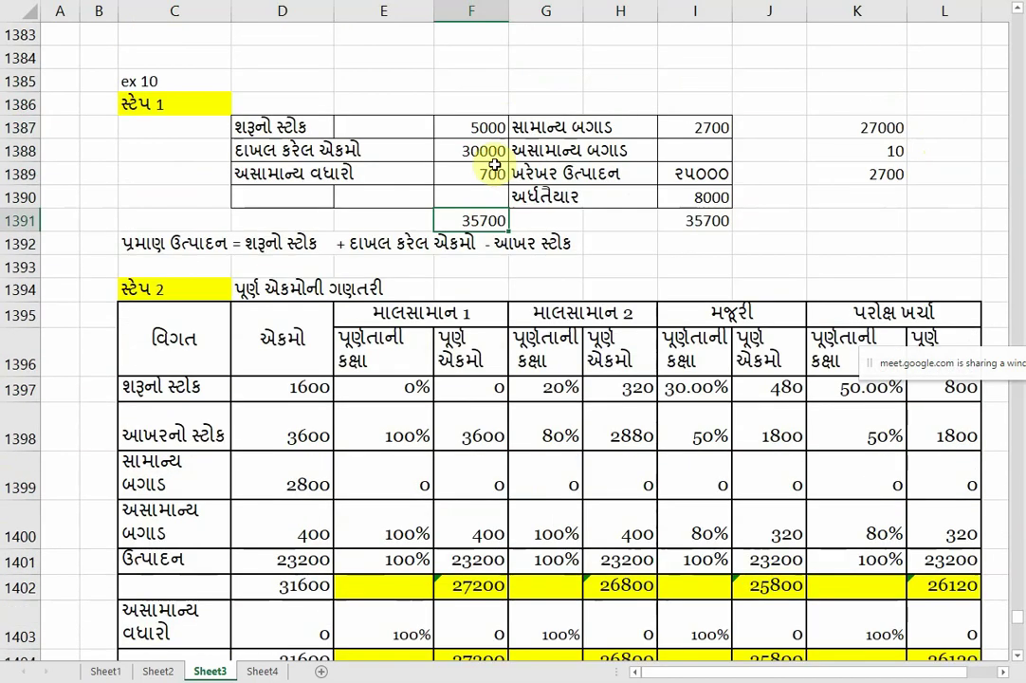
scroll(511, 138, "down", 6)
scroll(511, 137, "down", 12)
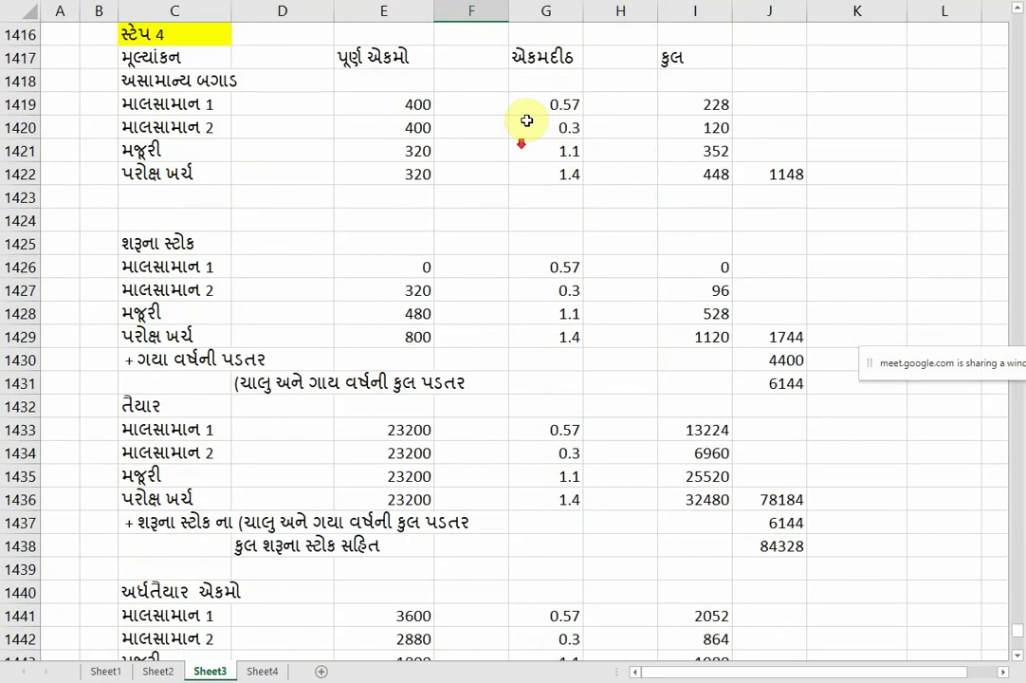
left_click(396, 314)
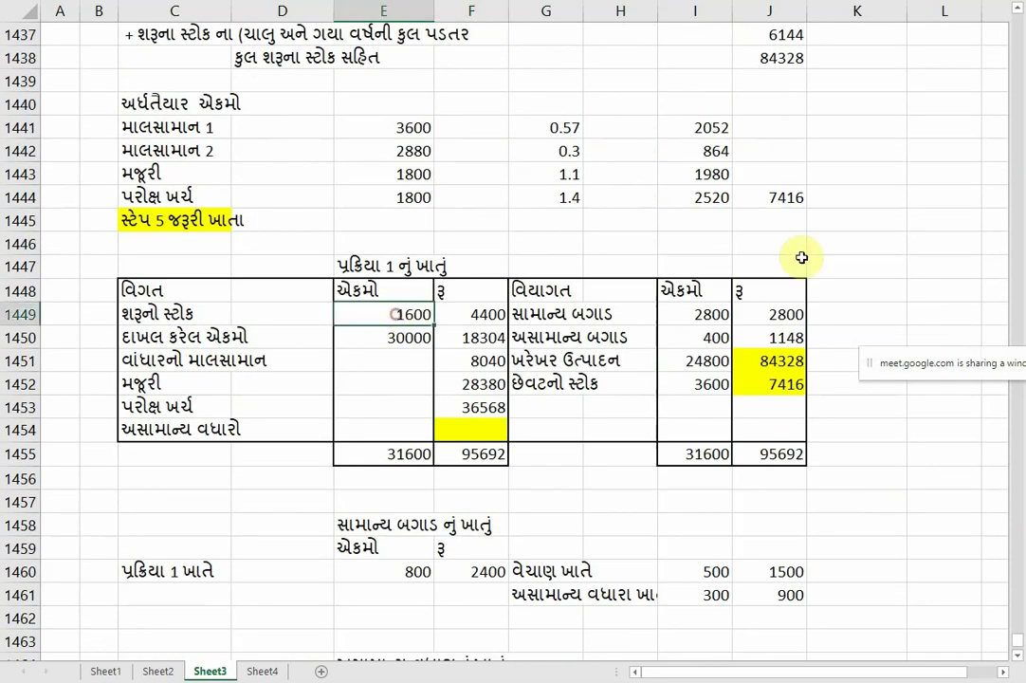
key("shift+Down")
key("Delete")
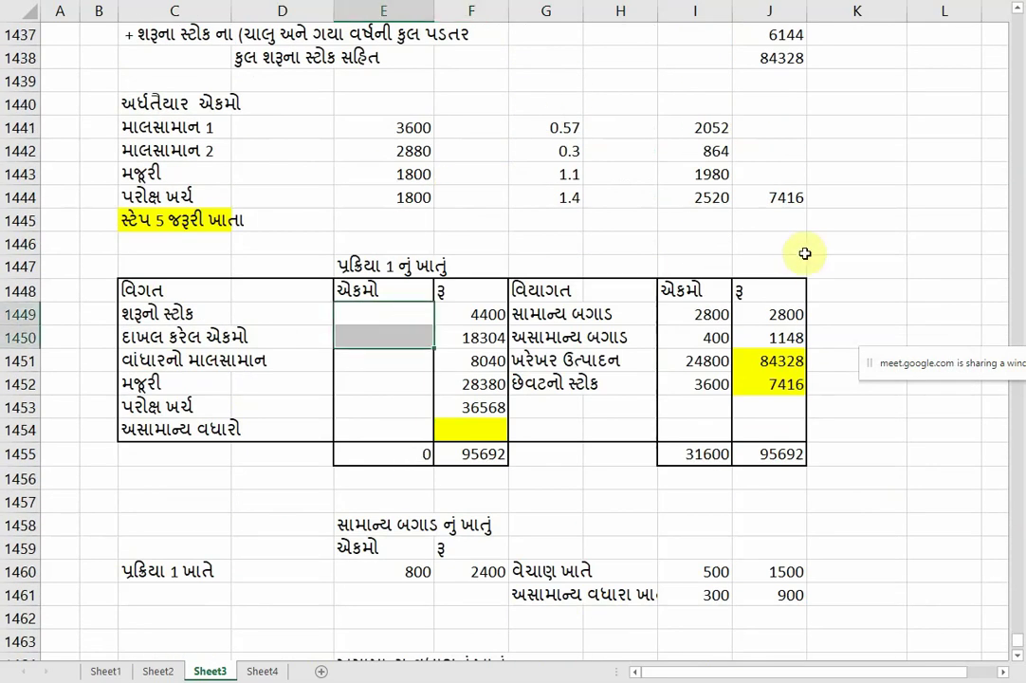
Clear the credit-side units of the Process 1 account, I1449:I1452, from normal loss to closing stock.
key("Right")
key("Right")
key("Right")
key("Right")
key("shift+Down")
key("shift+Down")
key("shift+Down")
key("Delete")
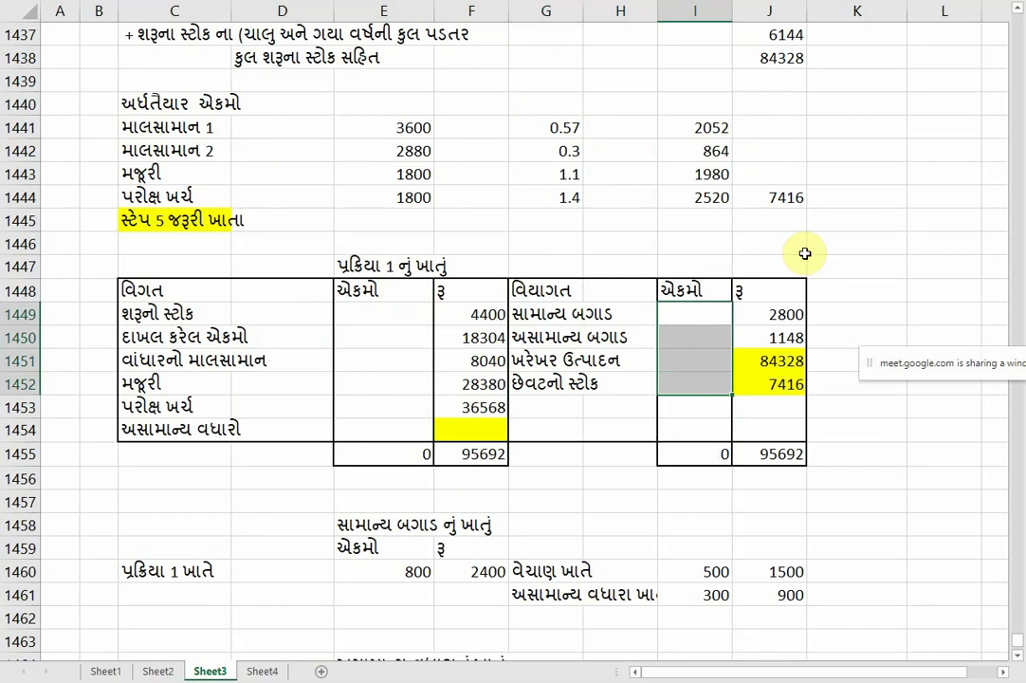
Clear the credit-side amounts, J1449:J1453, in the Process 1 account.
key("Right")
key("shift+Down")
key("shift+Down")
key("shift+Down")
key("Delete")
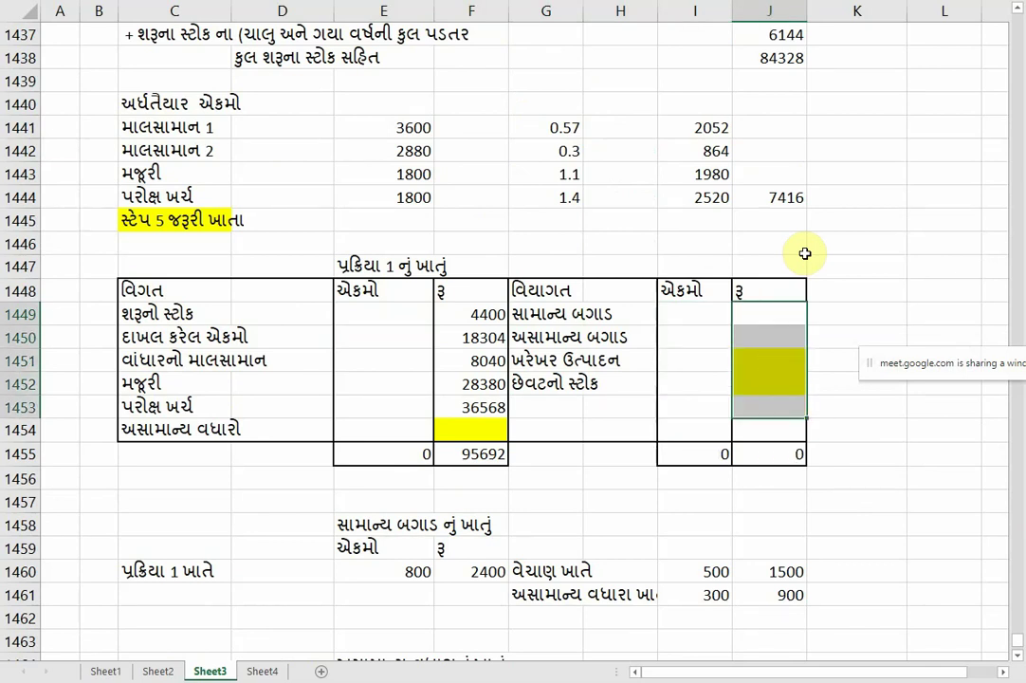
Clear the debit-side amounts, F1449:F1454, in the Process 1 account from opening stock to abnormal gain.
key("Left")
key("Left")
key("Left")
key("Left")
key("shift+Down")
key("shift+Down")
key("shift+Down")
key("shift+Down")
key("shift+Down")
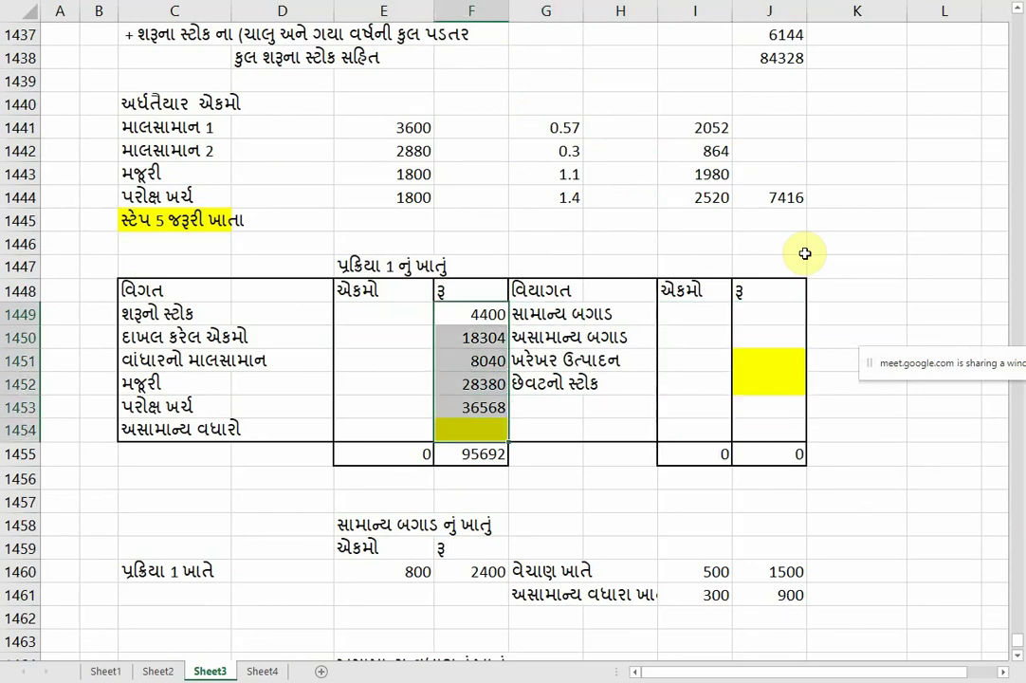
key("Delete")
Check the units in the Step 1 table and enter 5000 as the opening stock units in E1449 of the Process 1 account.
scroll(662, 241, "up", 12)
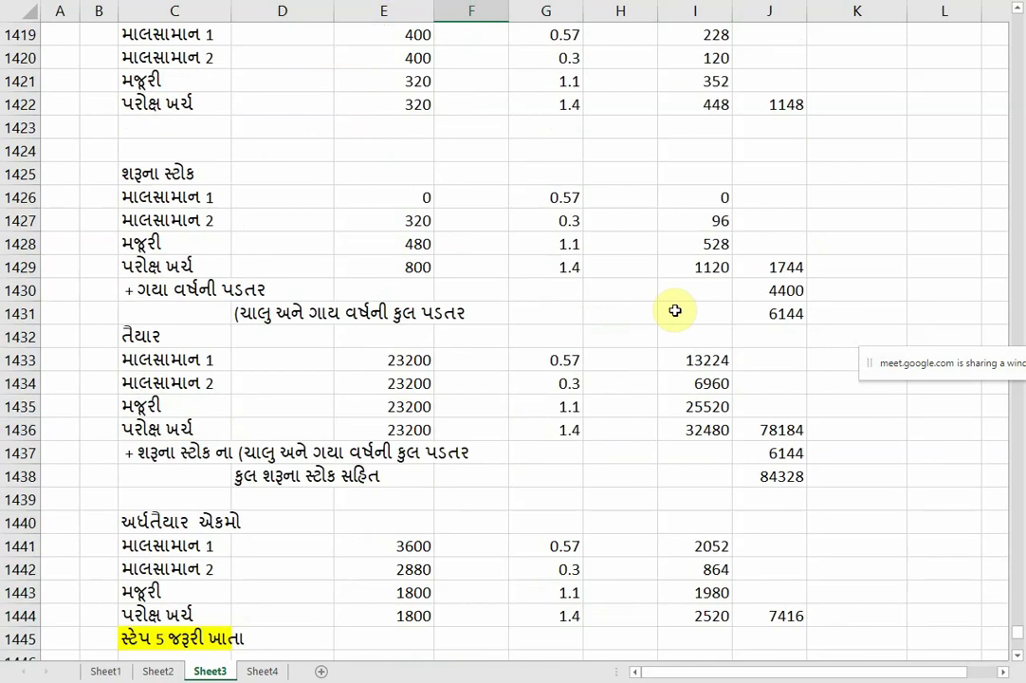
scroll(674, 301, "up", 7)
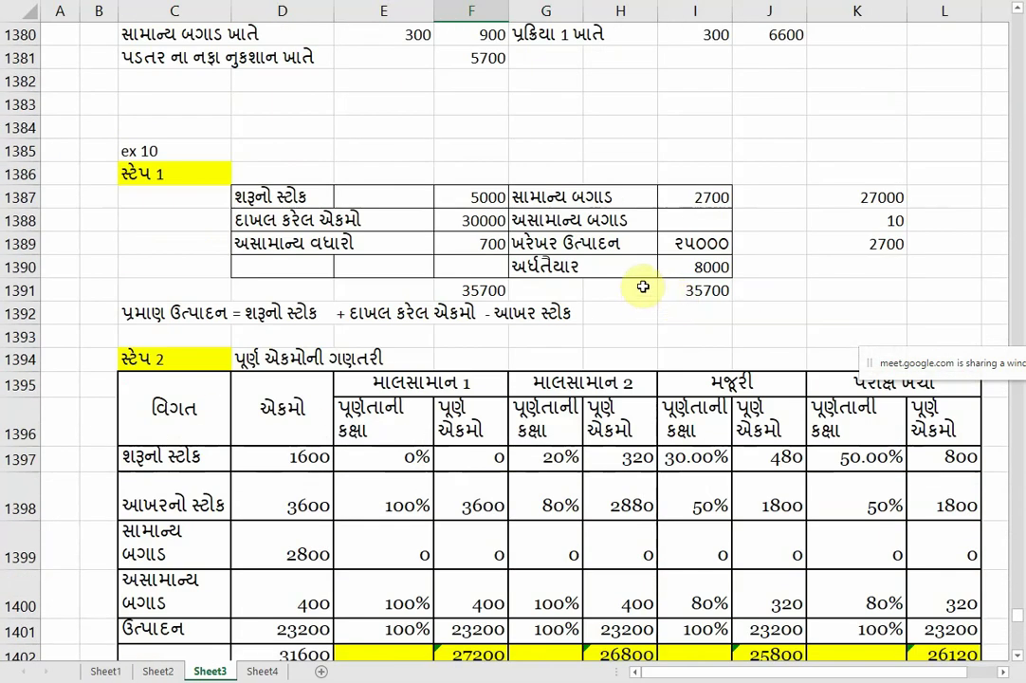
scroll(621, 278, "down", 19)
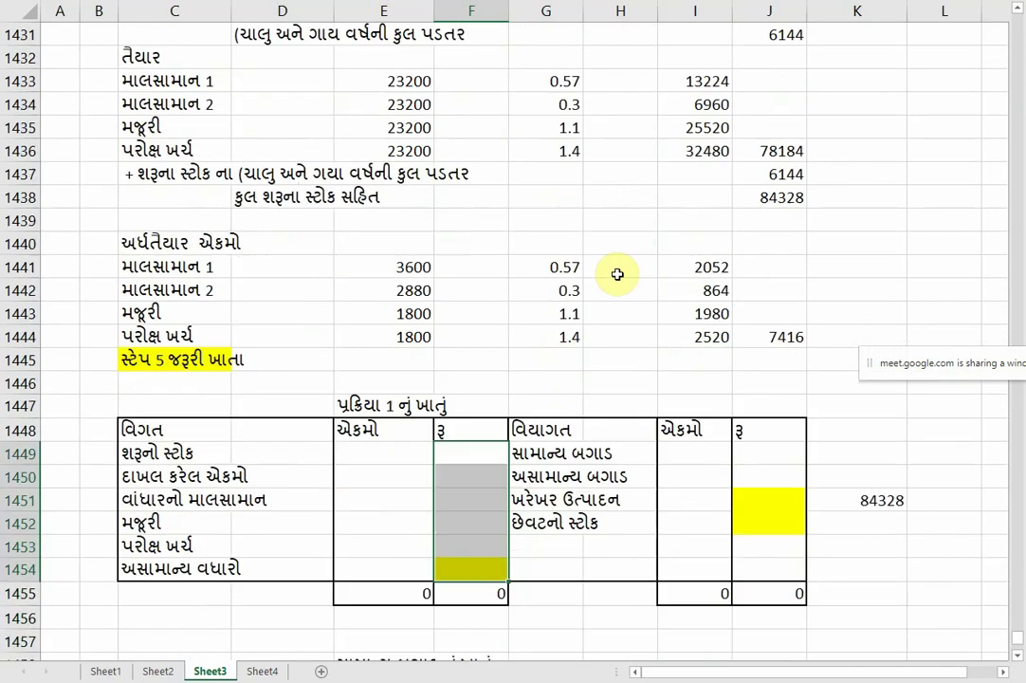
left_click(411, 303)
type("5000")
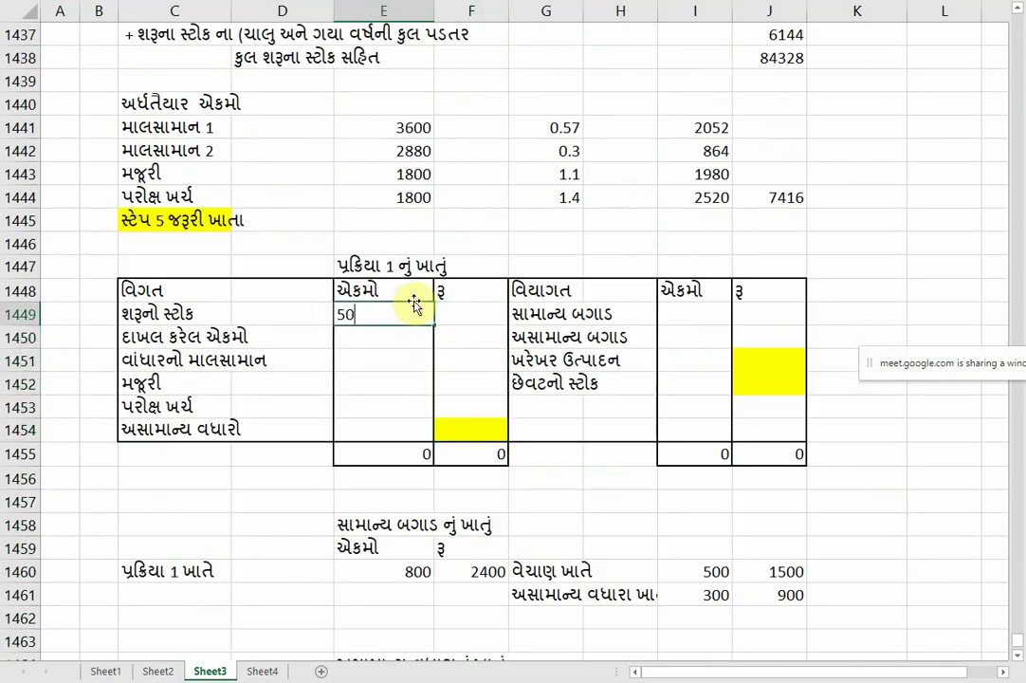
key("Return")
key("Return")
key("Up")
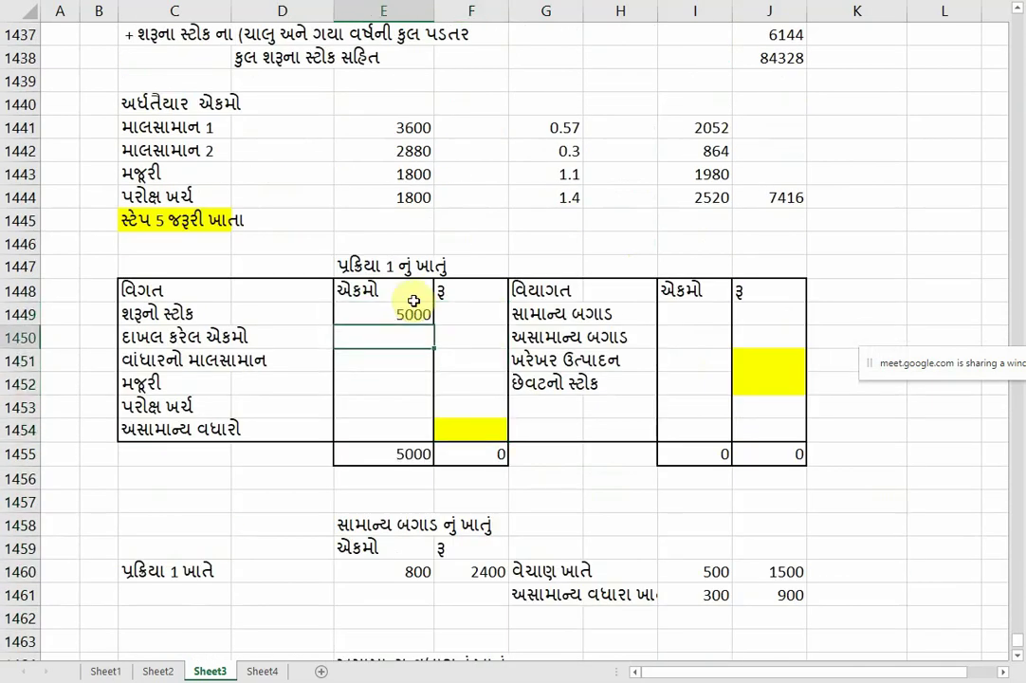
Enter 30000 introduced units in E1450 and 700 abnormal gain units in E1454 of the Process 1 account.
type("30000")
key("Return")
key("Return")
key("Return")
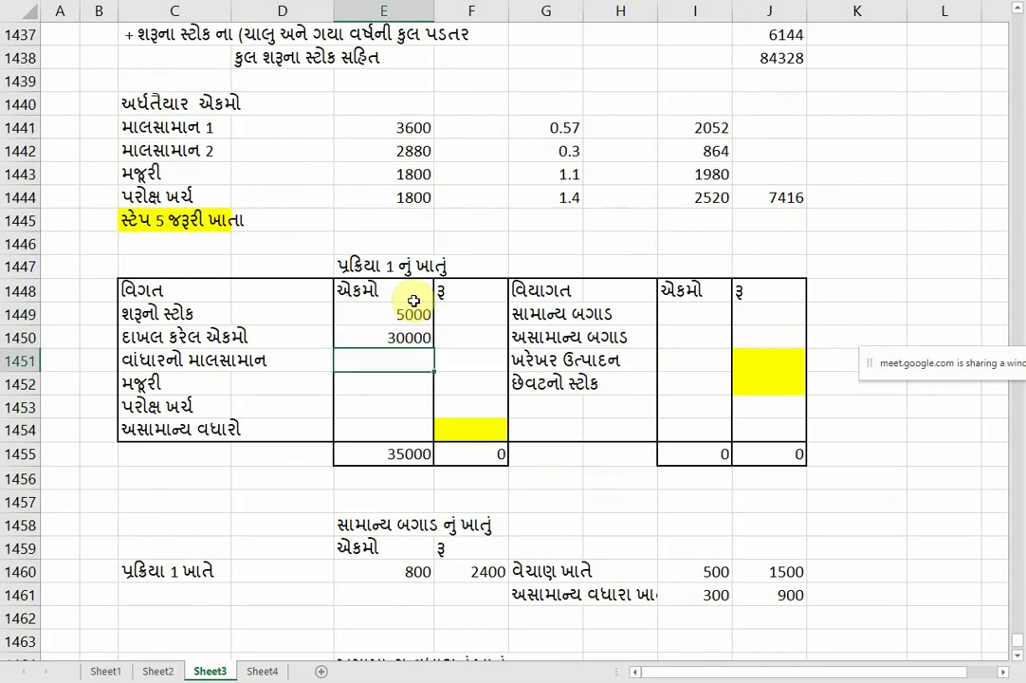
key("Down")
type("700")
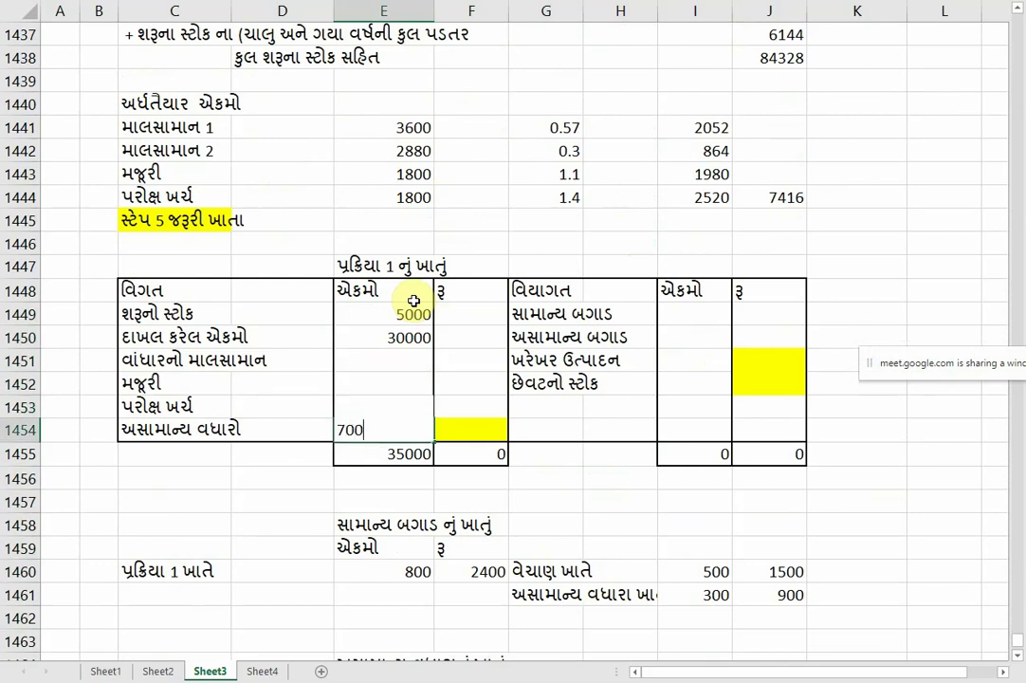
key("Return")
Fill the credit-side units of the Process 1 account with 2700 normal loss, 25000 actual production and 8000 closing stock in I1449, I1451 and I1452.
left_click(713, 317)
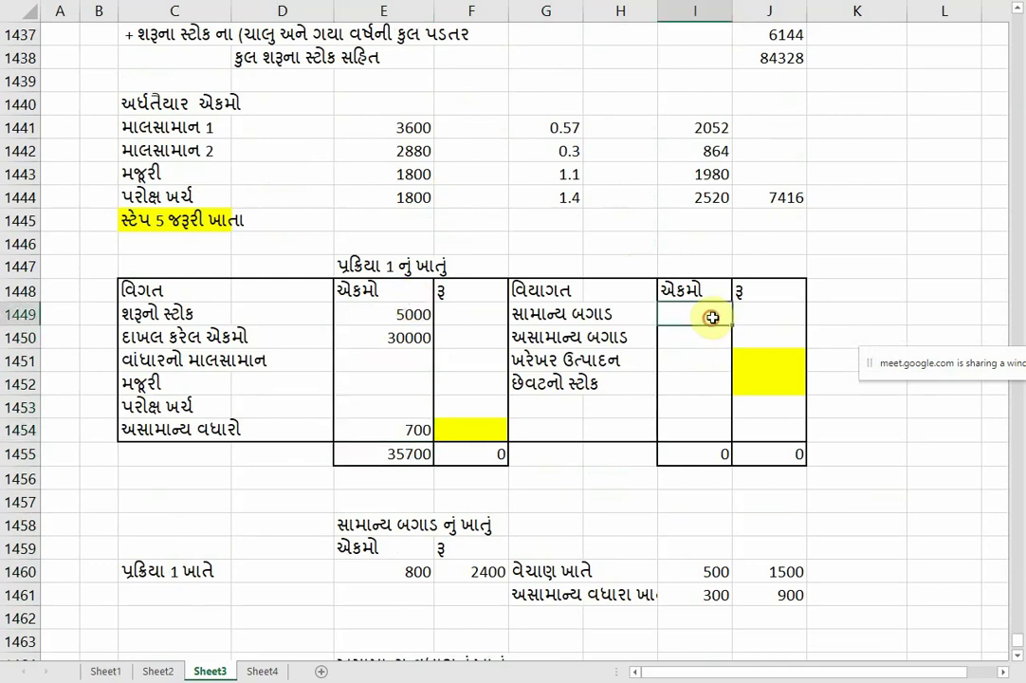
type("2700")
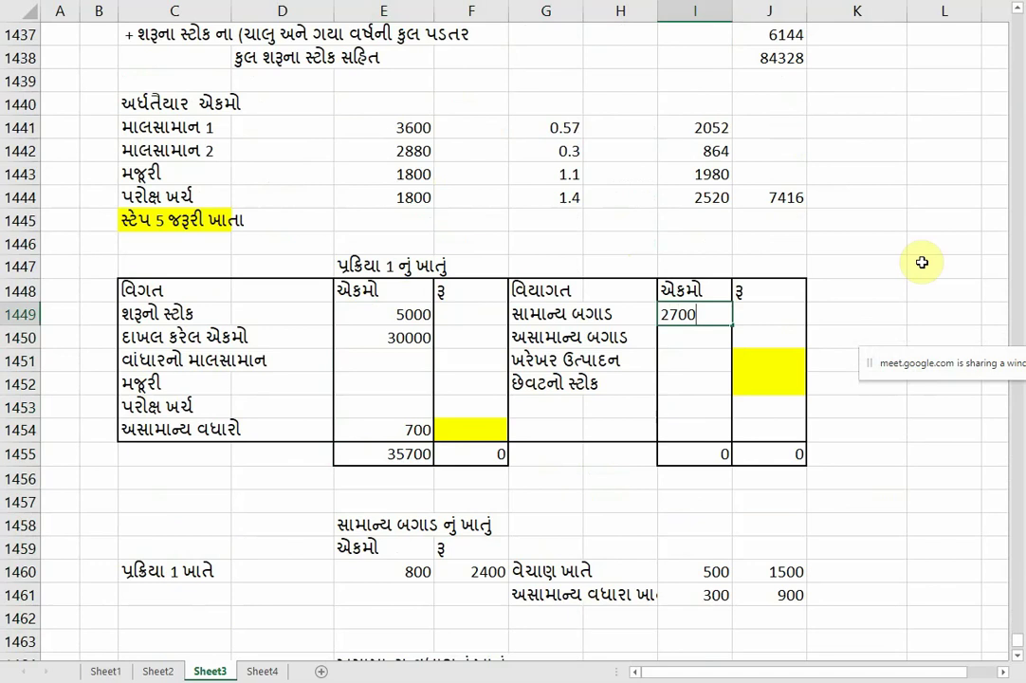
key("Return")
key("Return")
type("25000")
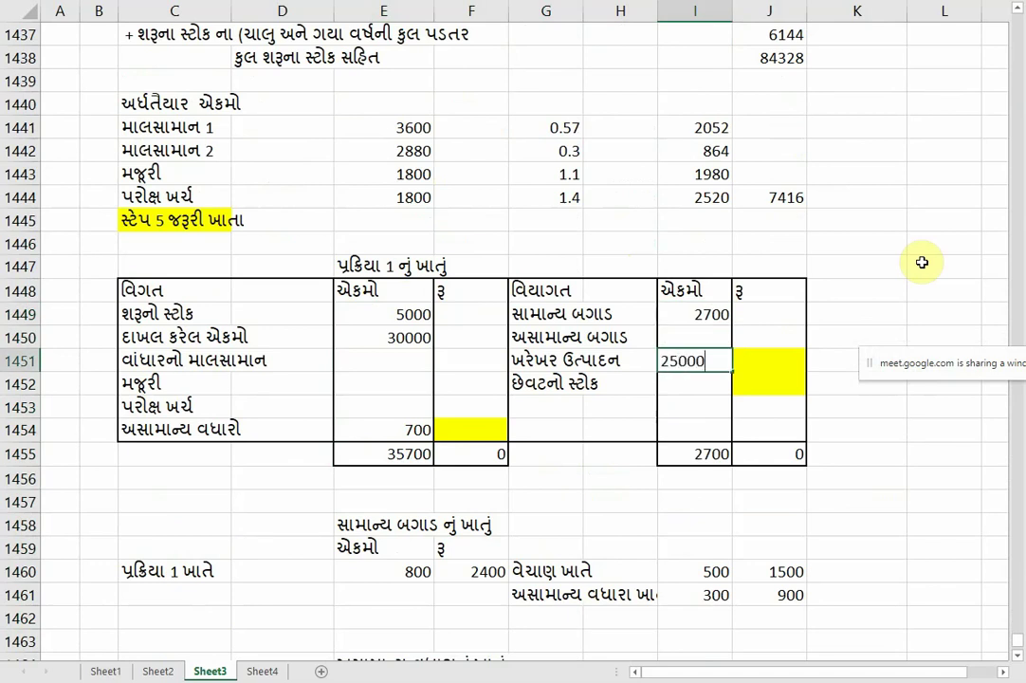
key("Return")
type("8000")
key("Return")
key("Return")
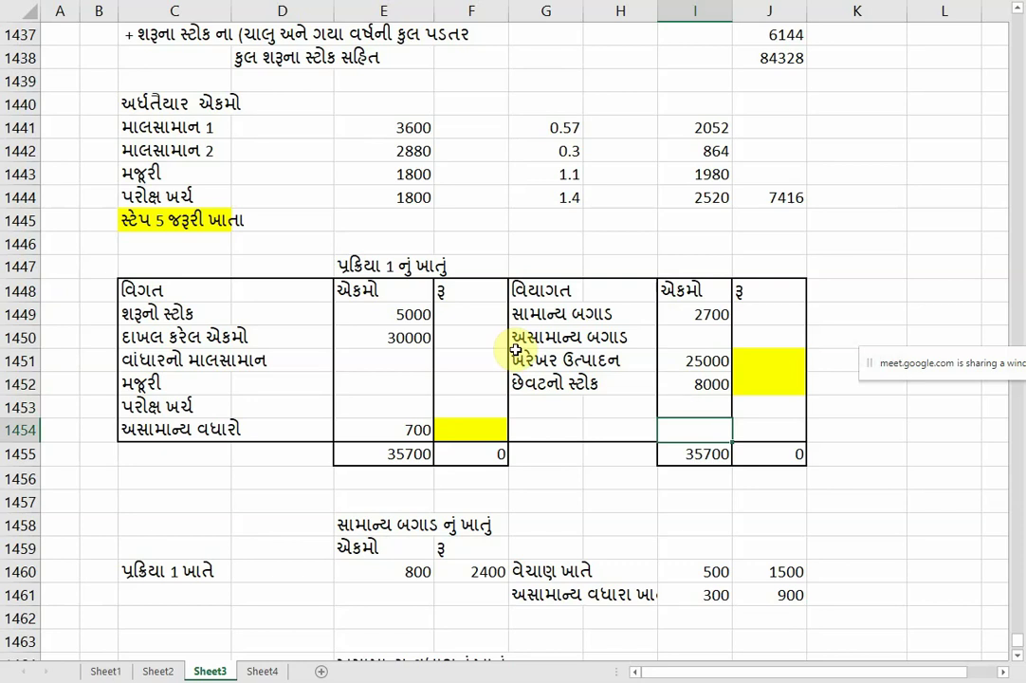
Enter 15000 as the opening stock amount in F1449 of the Process 1 account.
left_click(502, 316)
type("1")
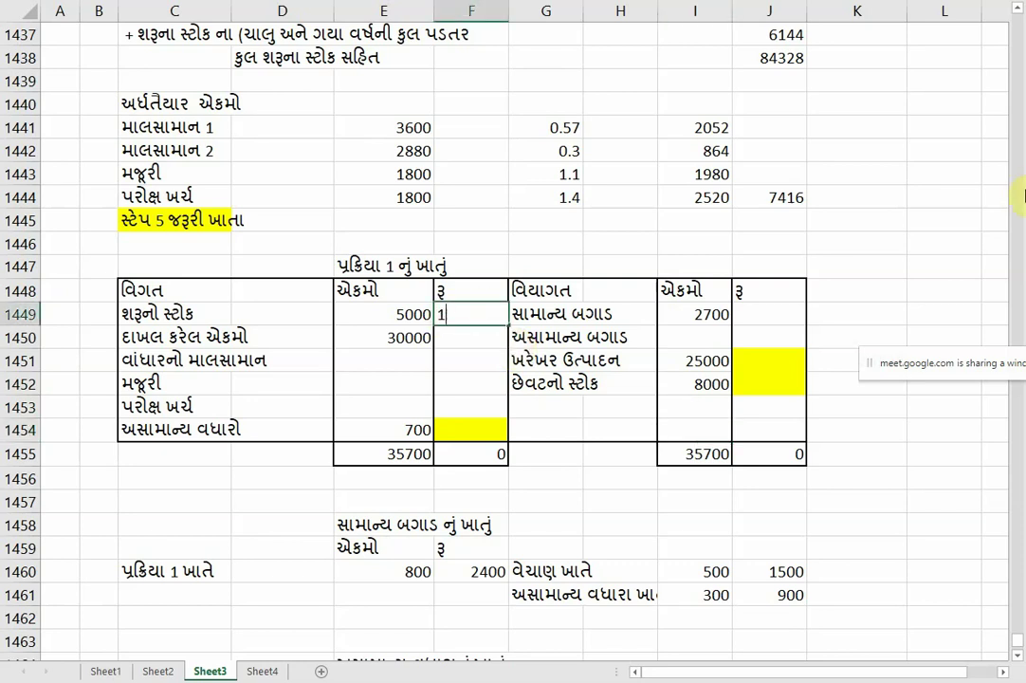
type("5000")
key("Return")
key("Return")
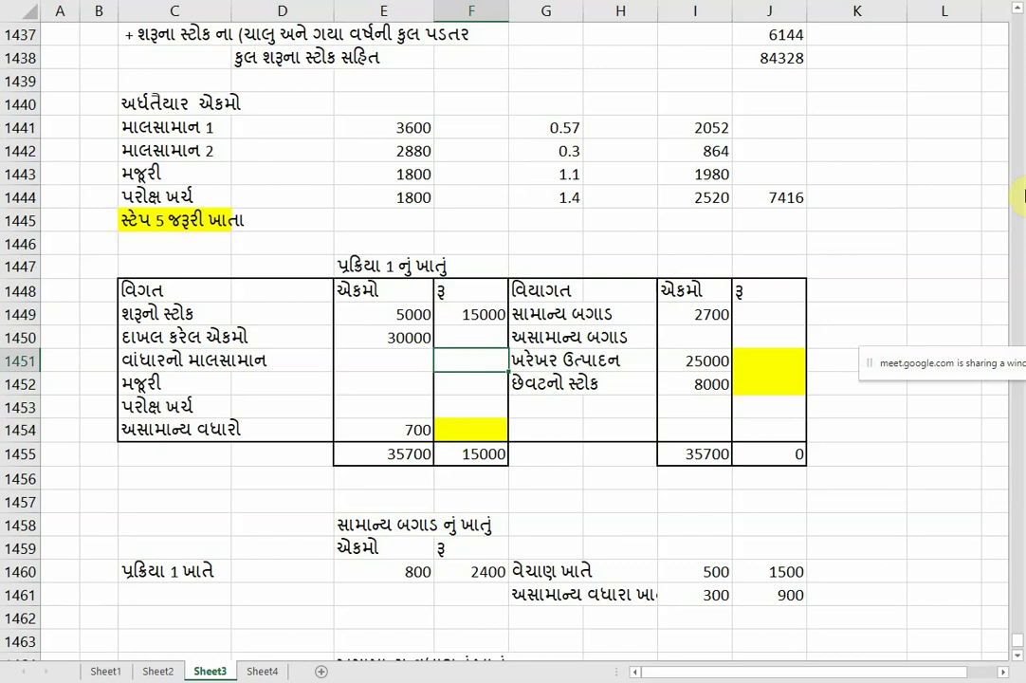
key("Up")
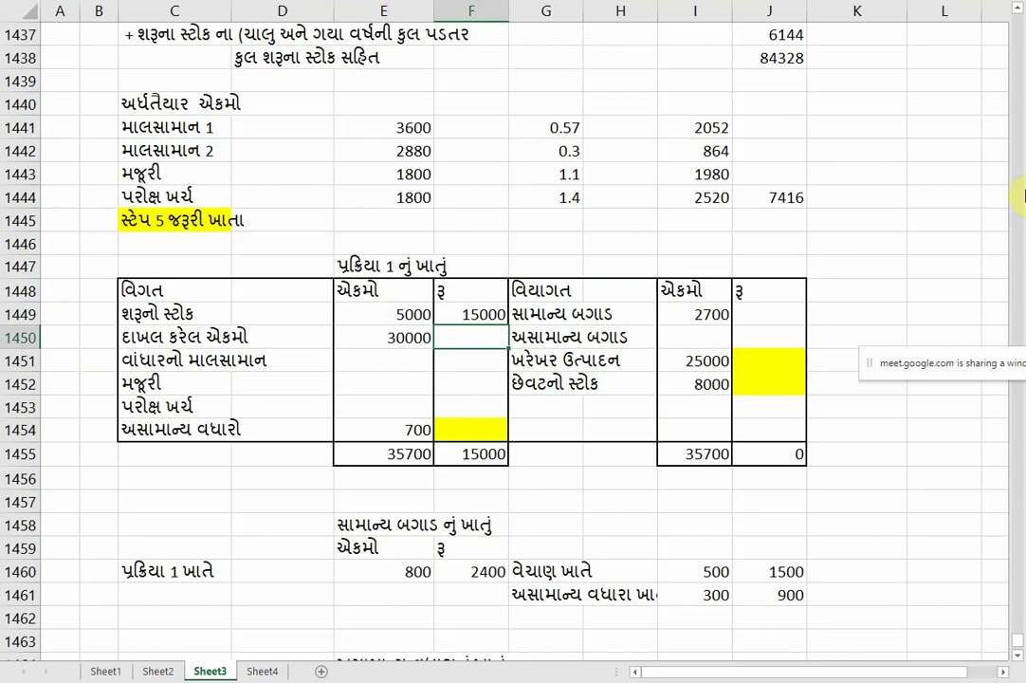
Enter 182550 as the amount for introduced units in F1450 and 129500 for additional material in F1451.
type("182550")
key("Return")
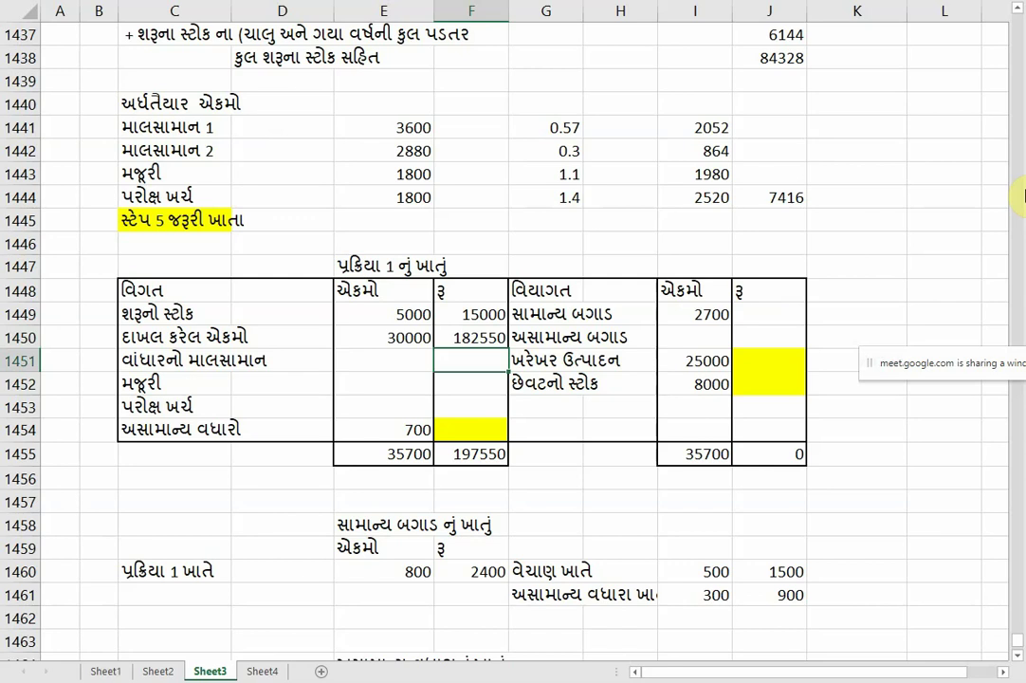
type("129500")
key("Return")
key("Return")
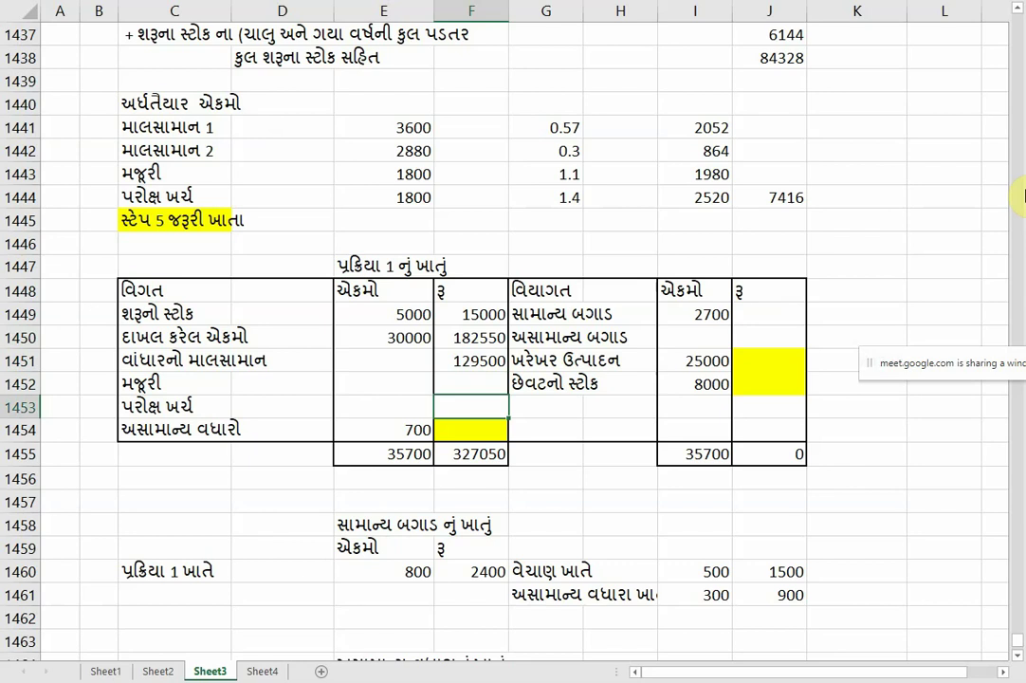
Enter 78300 as the labour cost in F1452 and 129000 as the indirect expenses in F1453.
key("Up")
type("78300")
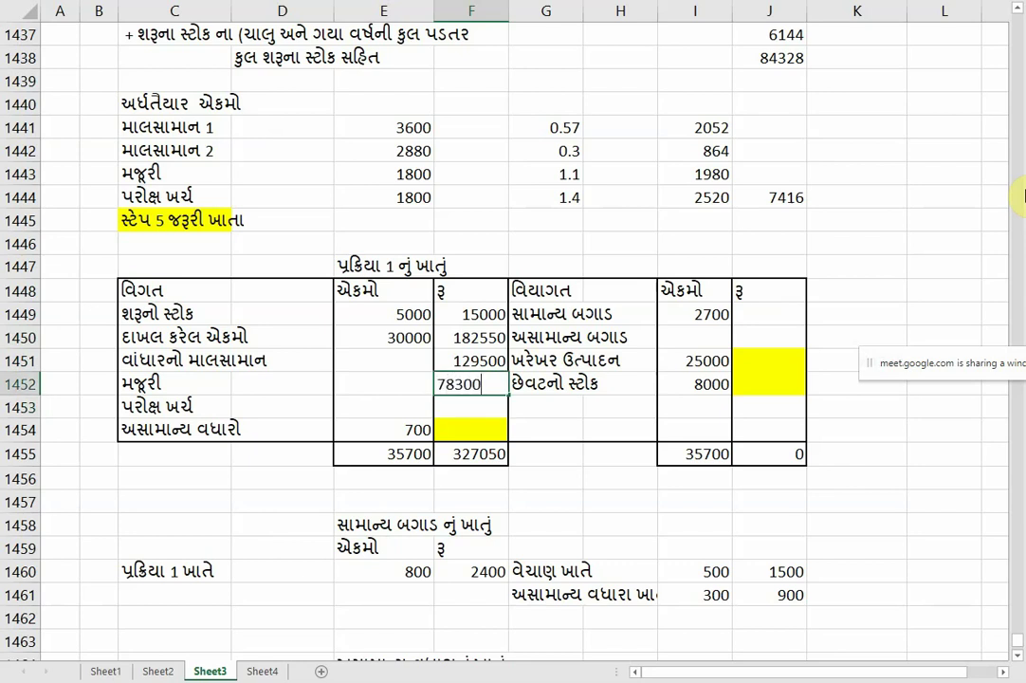
key("Return")
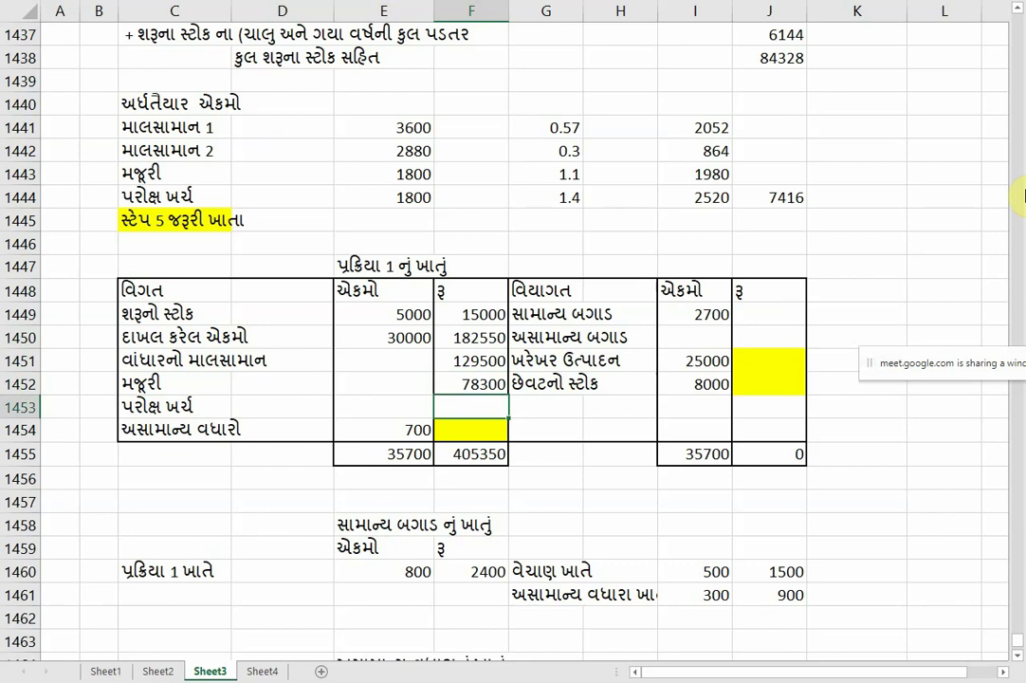
type("129000")
key("Return")
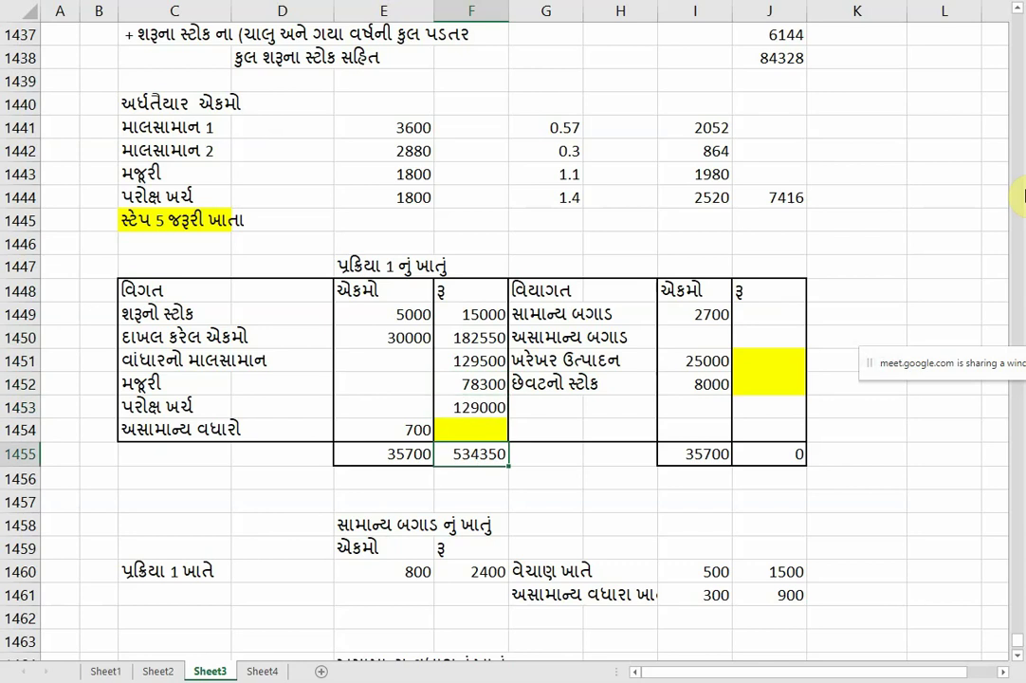
Calculate the normal loss amount in J1449 of the Process 1 account with the formula =I1449*12.
key("Right")
key("Right")
key("Right")
key("Up")
key("Up")
key("Up")
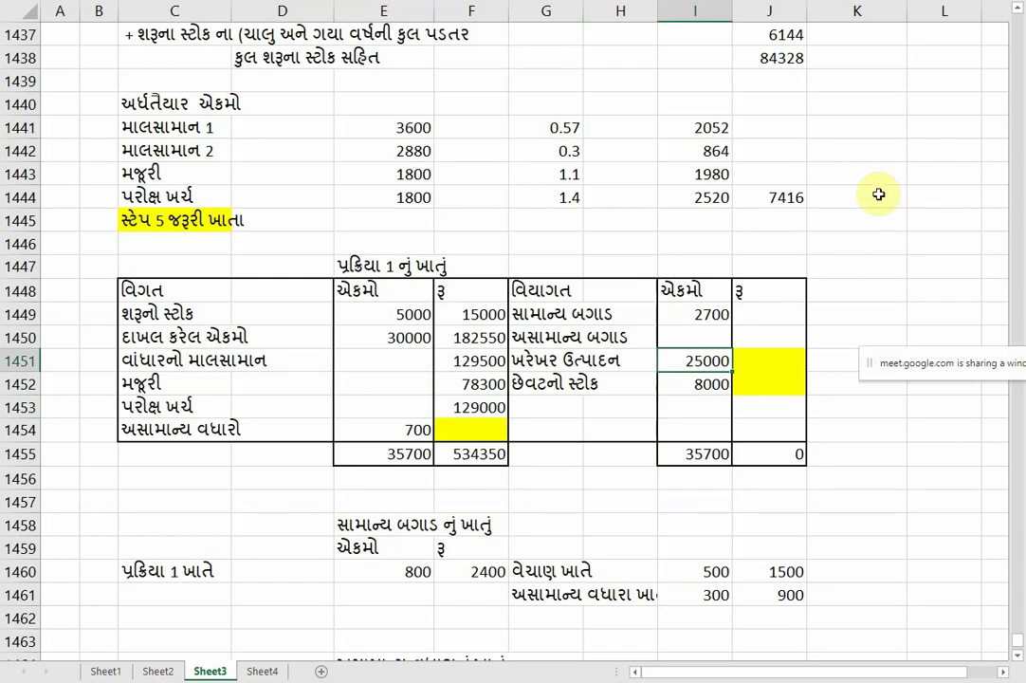
left_click(761, 303)
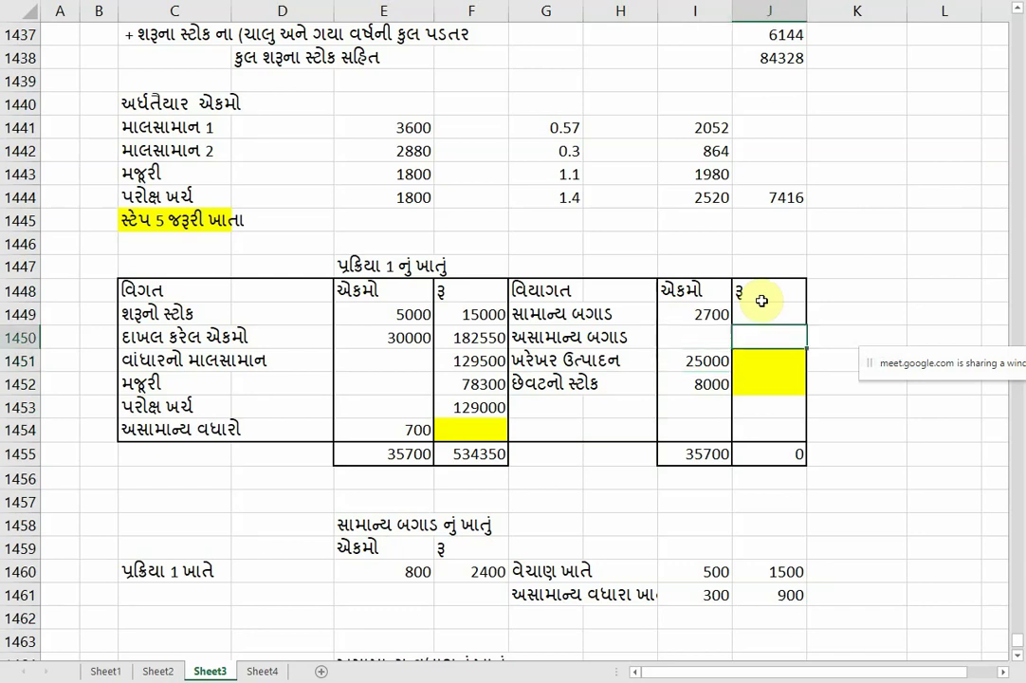
type("=")
key("Left")
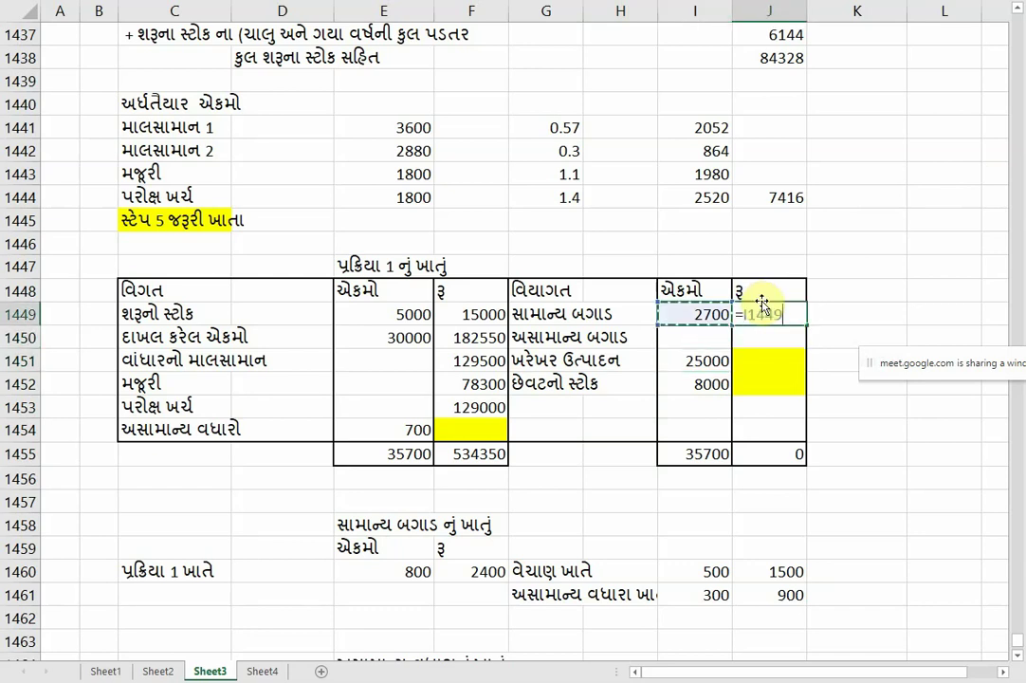
type("*12")
key("Return")
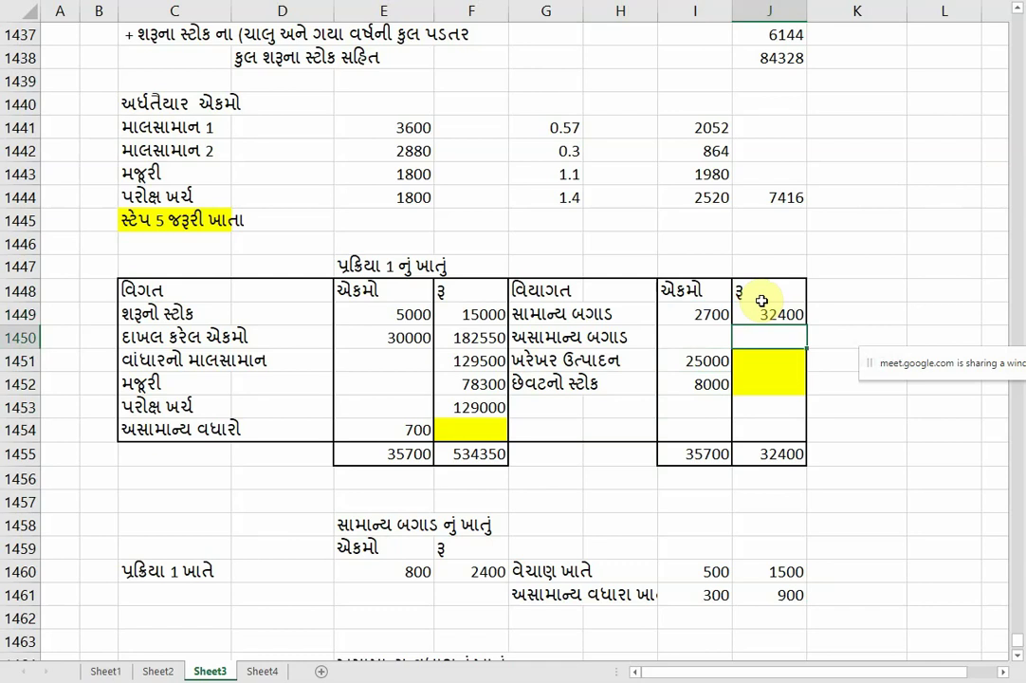
Enter 0 for the abnormal loss units and amount in I1450 and J1450 of the Process 1 account.
left_click(668, 338)
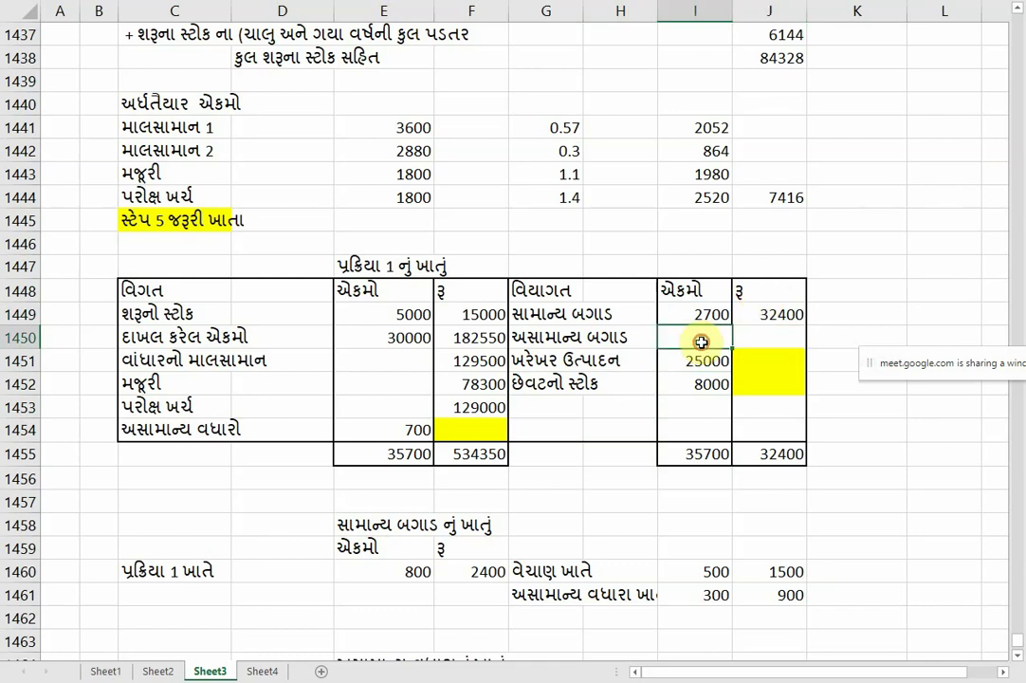
type("0")
key("Return")
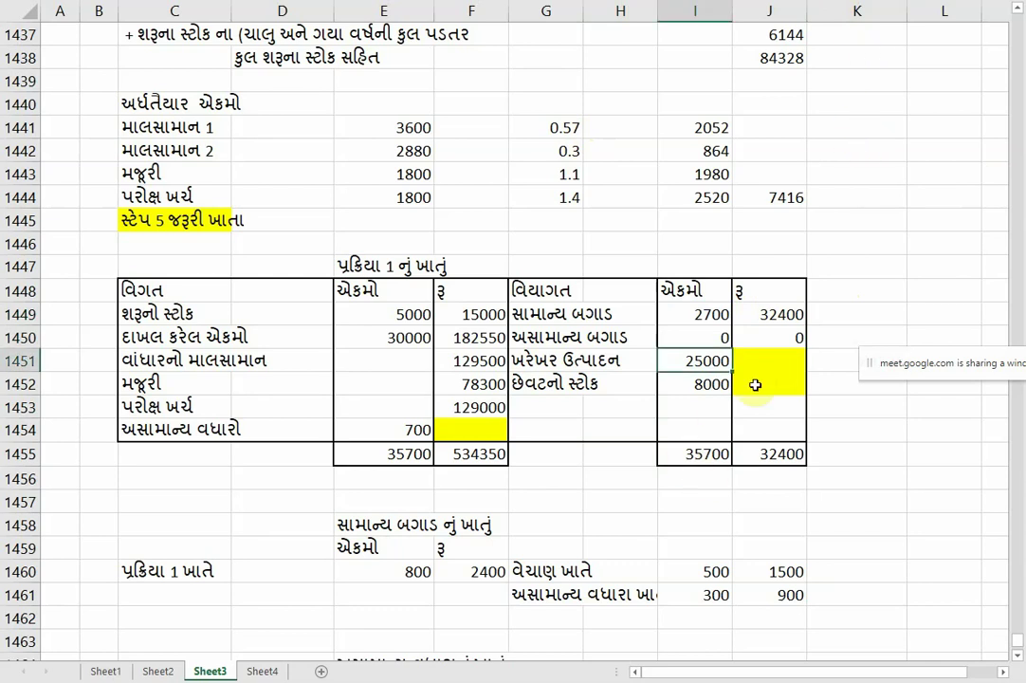
Enter 5000 as the opening stock units in D1397 of the Step 2 equivalent-units table.
scroll(366, 520, "down", 1)
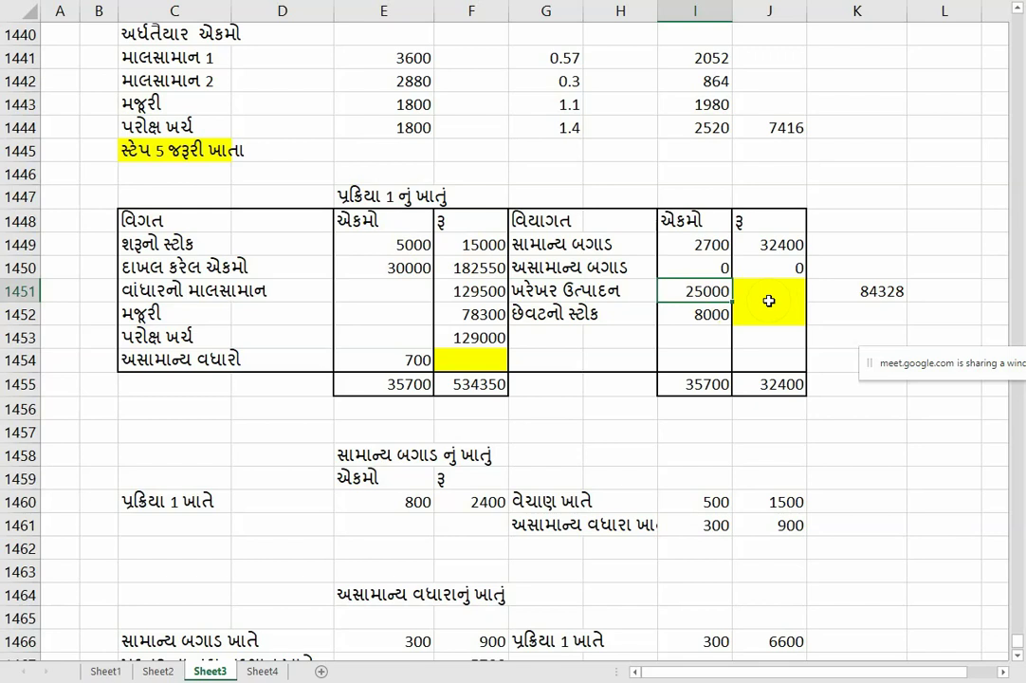
left_click(684, 315)
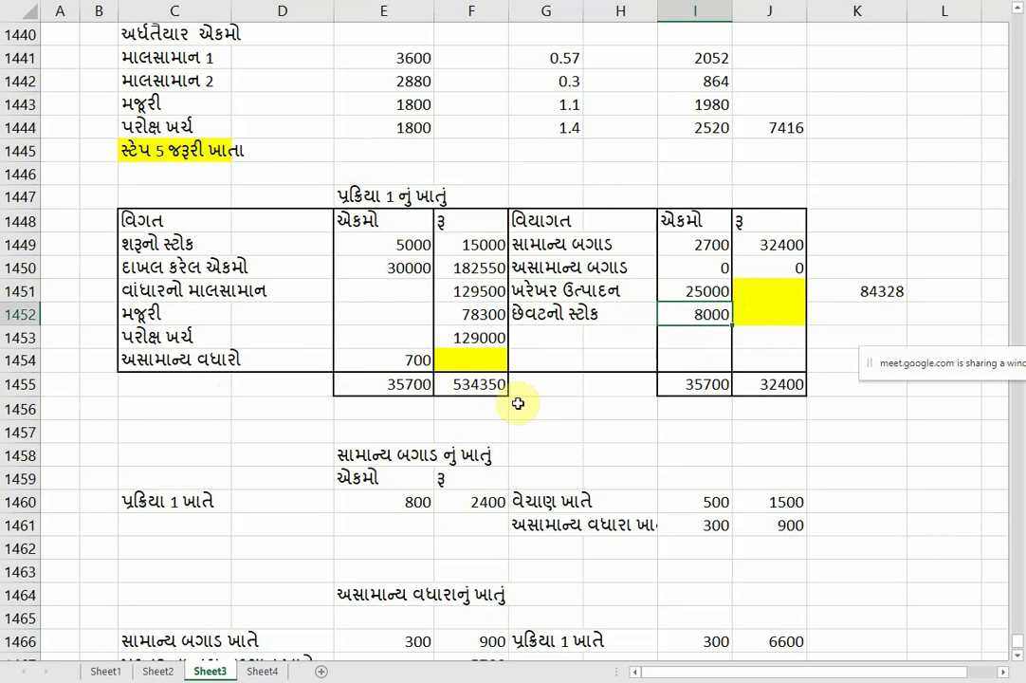
scroll(569, 313, "up", 2)
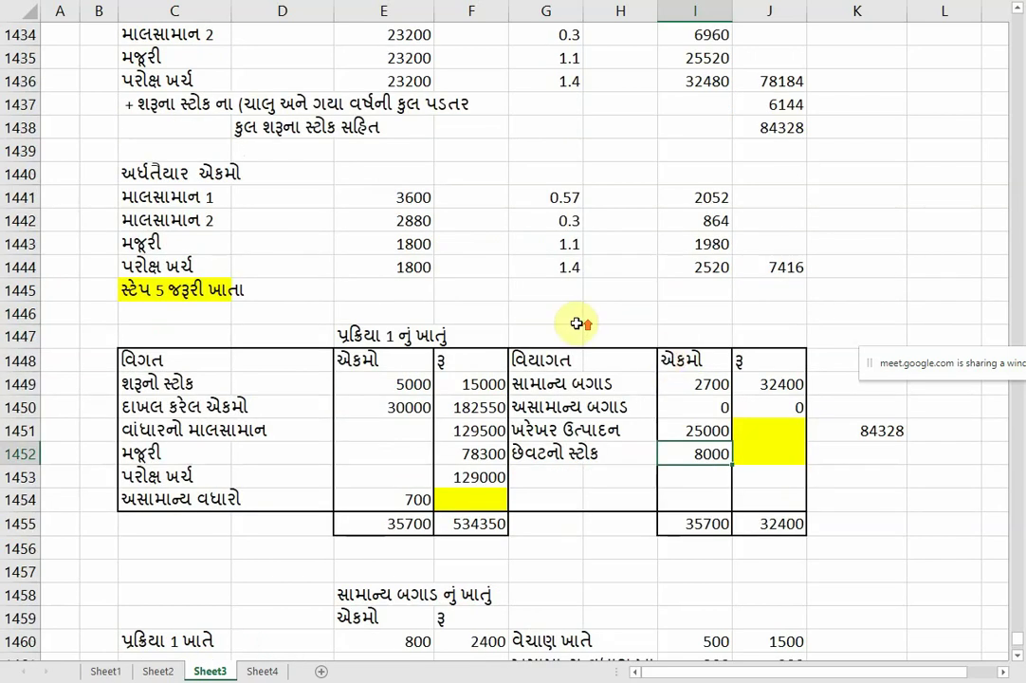
scroll(577, 325, "up", 6)
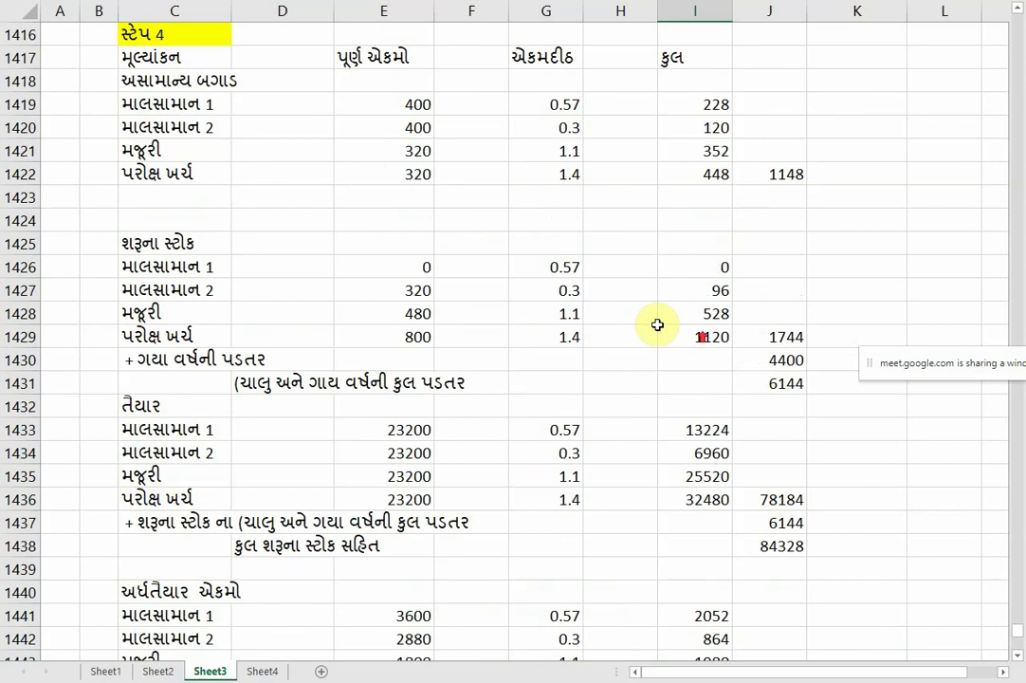
scroll(657, 325, "up", 8)
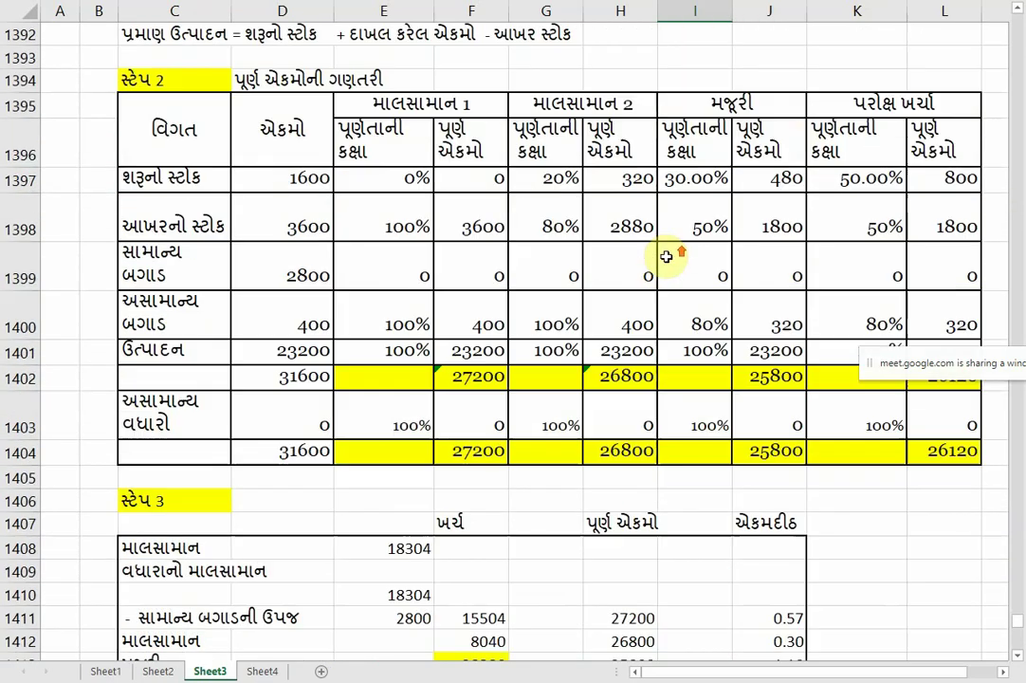
scroll(667, 256, "up", 4)
scroll(647, 181, "down", 2)
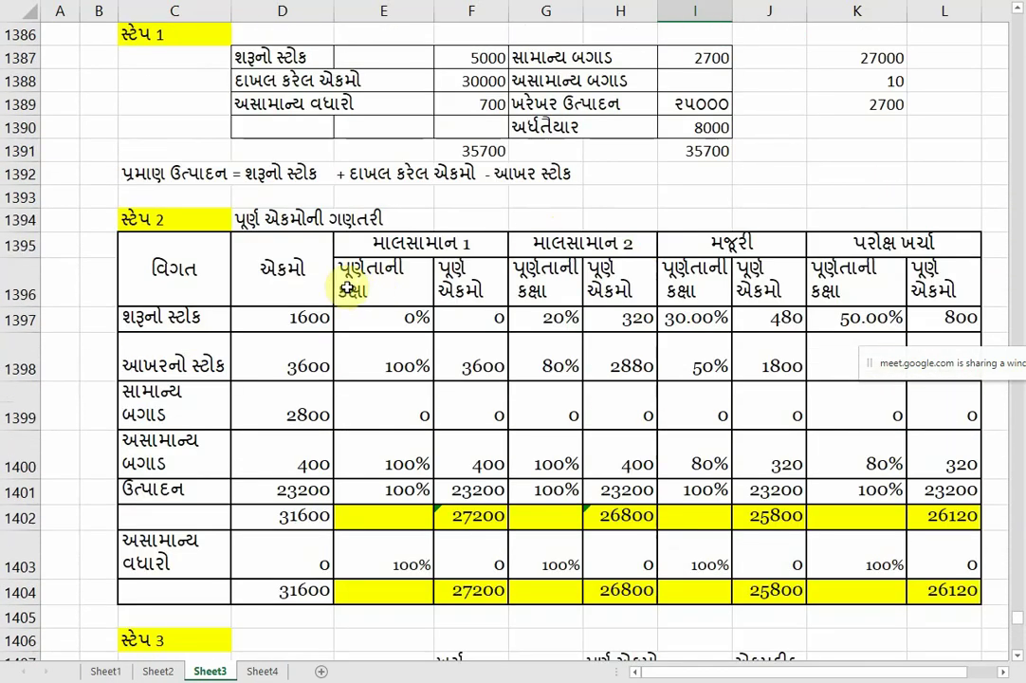
left_click(283, 321)
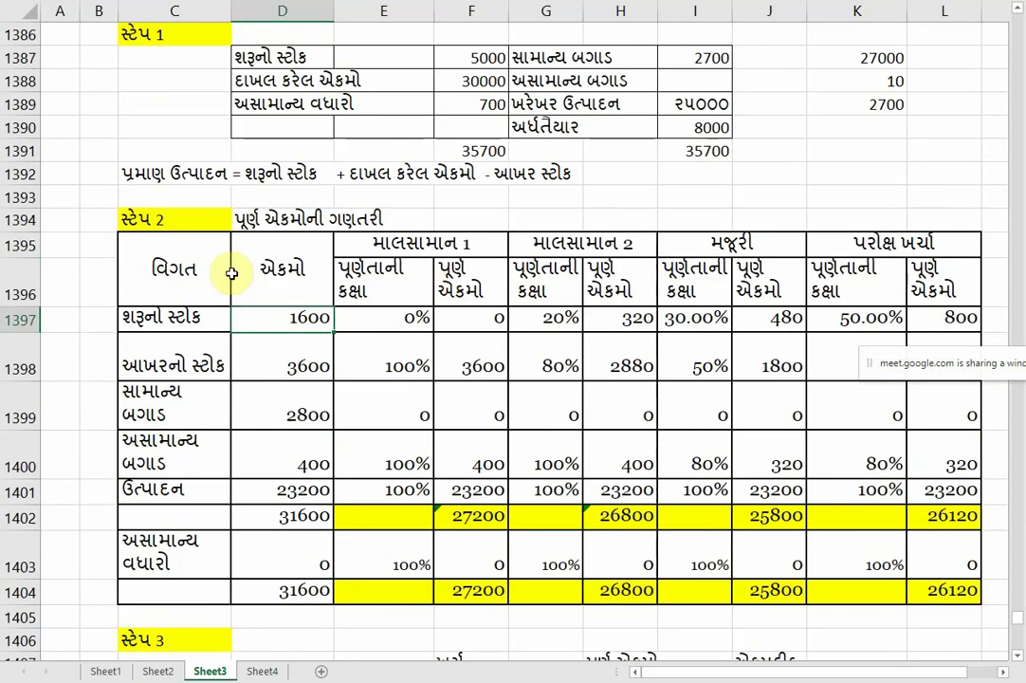
left_click(288, 322)
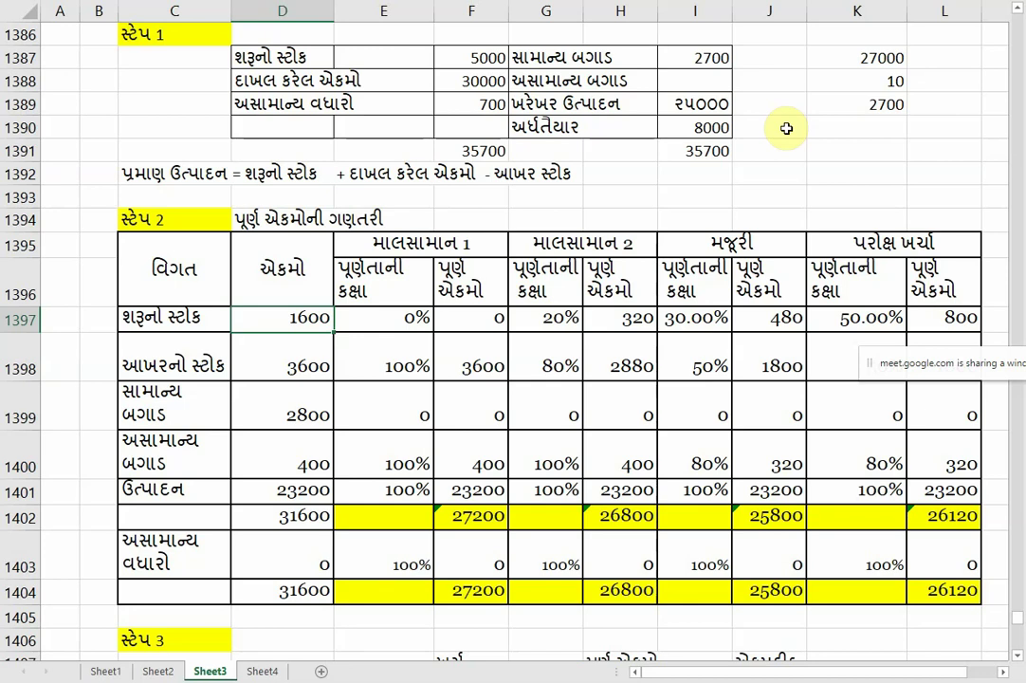
type("5000")
key("Return")
key("Return")
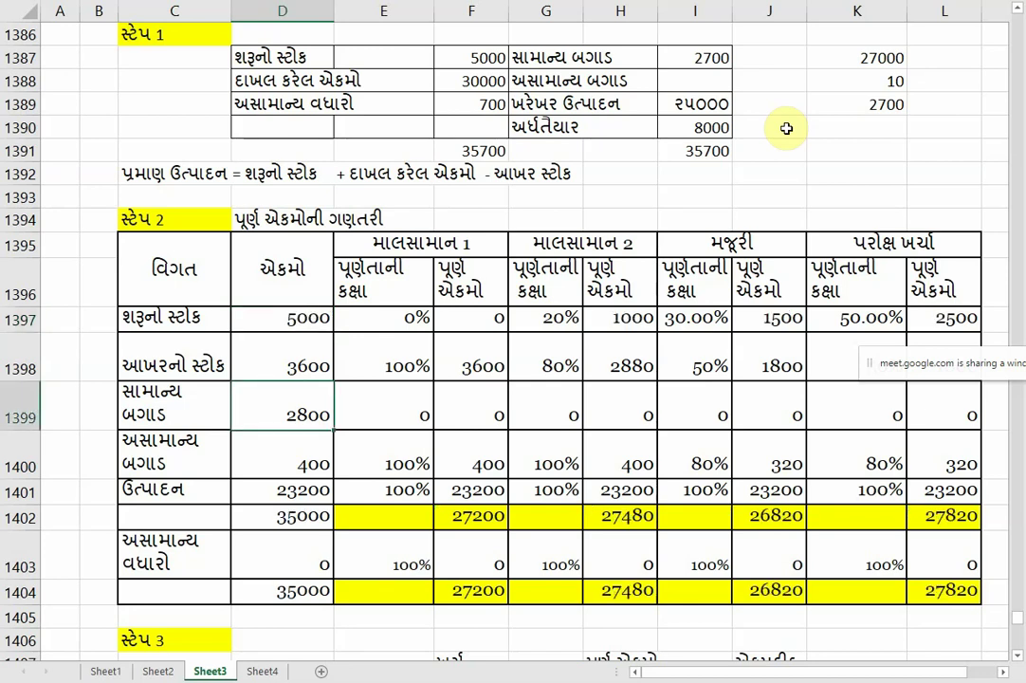
Enter 8000 as the closing stock units in D1398 and 2700 as the normal loss units in D1399.
key("Up")
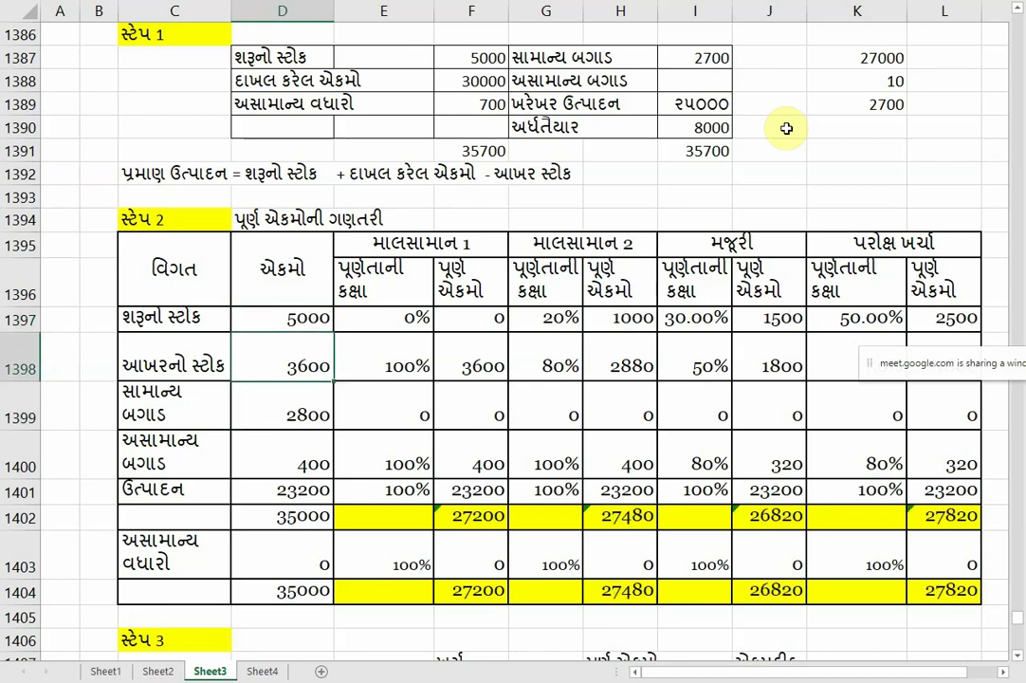
type("8000")
key("Return")
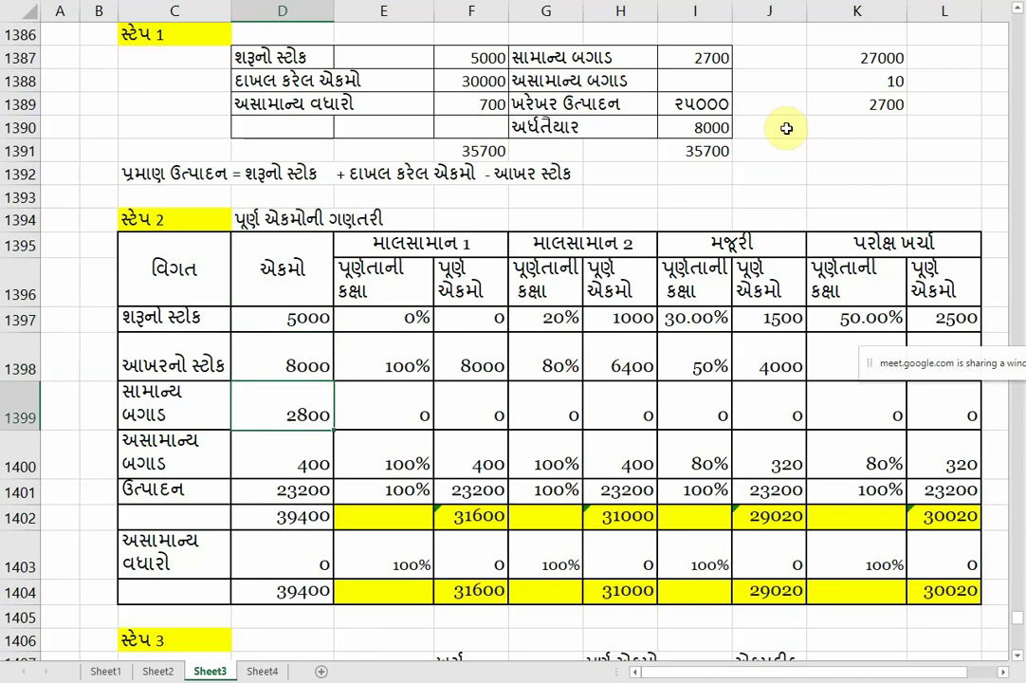
type("2700")
key("Return")
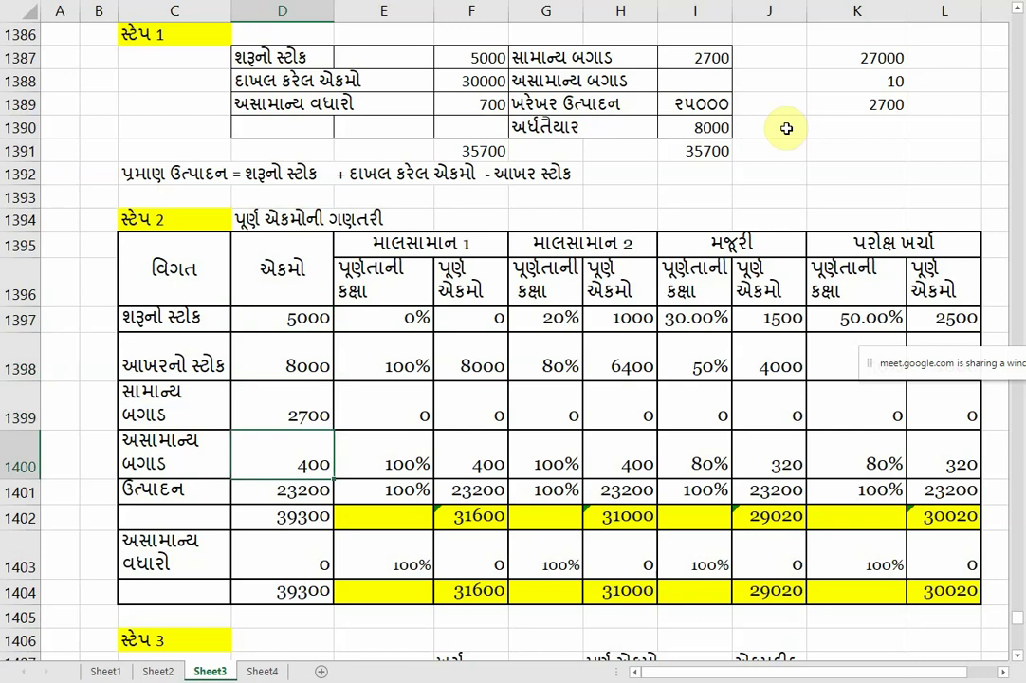
Clear the abnormal loss units in D1400 and enter 20000 as the production units in D1401.
key("Delete")
key("Down")
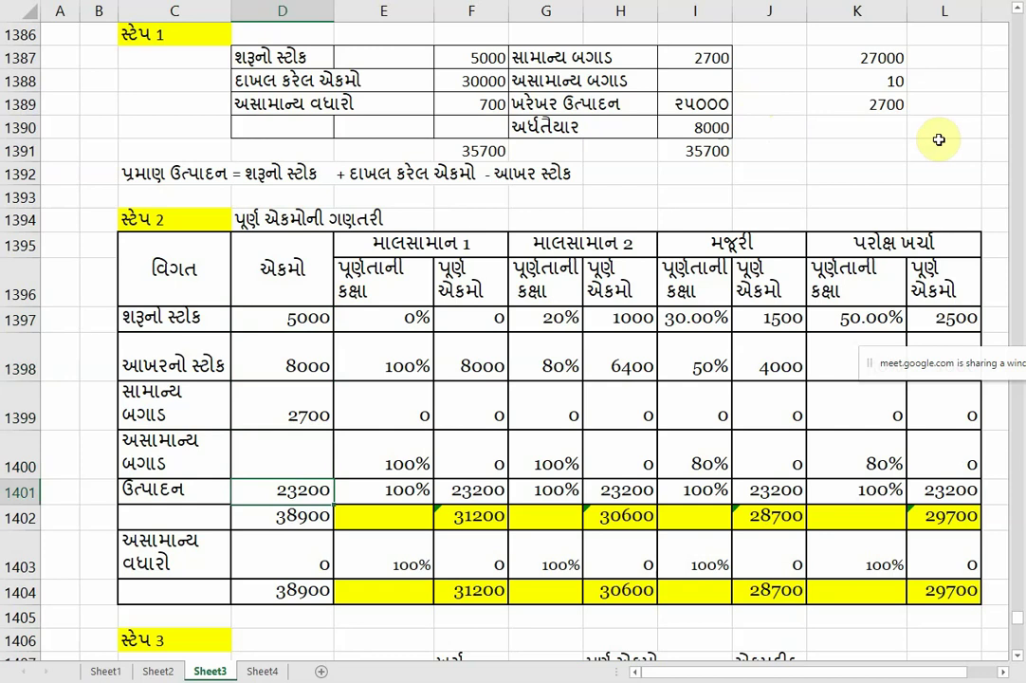
left_click(713, 101)
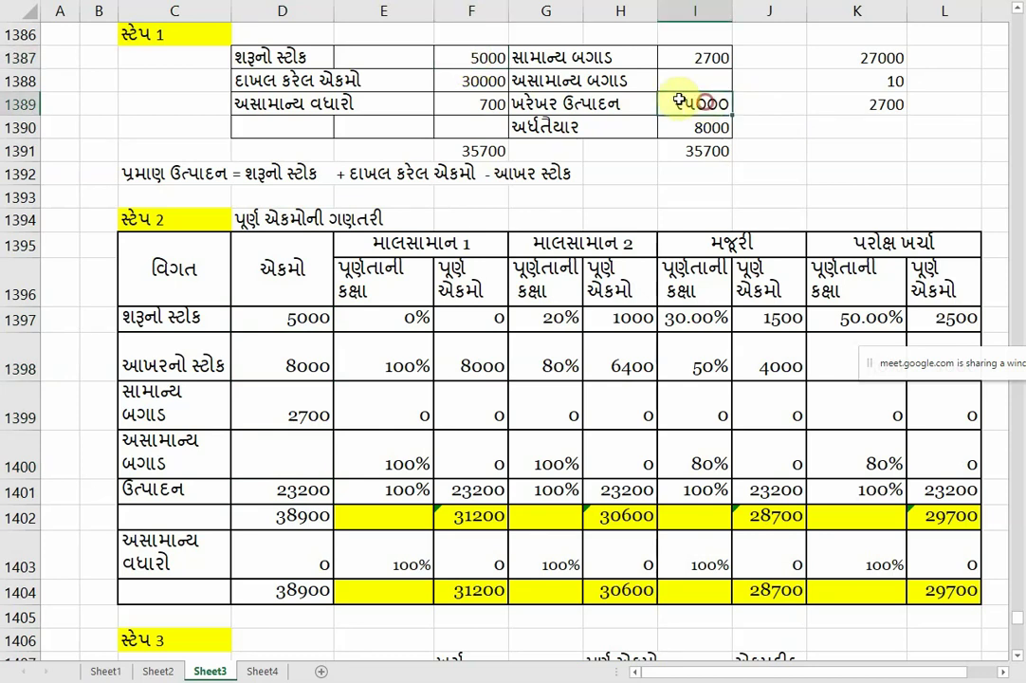
left_click(489, 60)
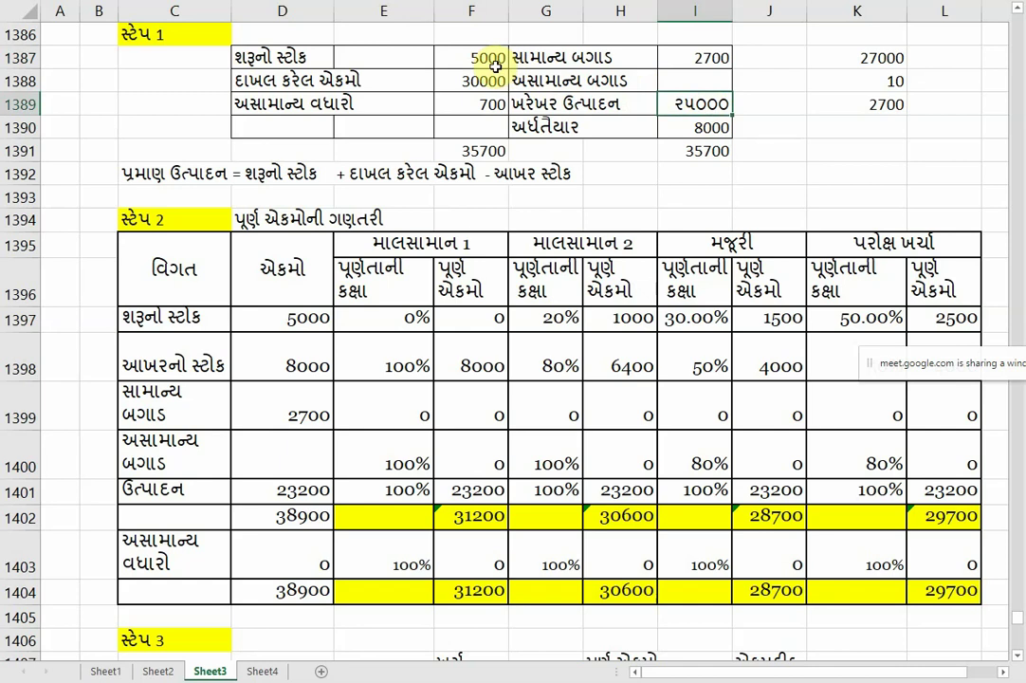
left_click(673, 104)
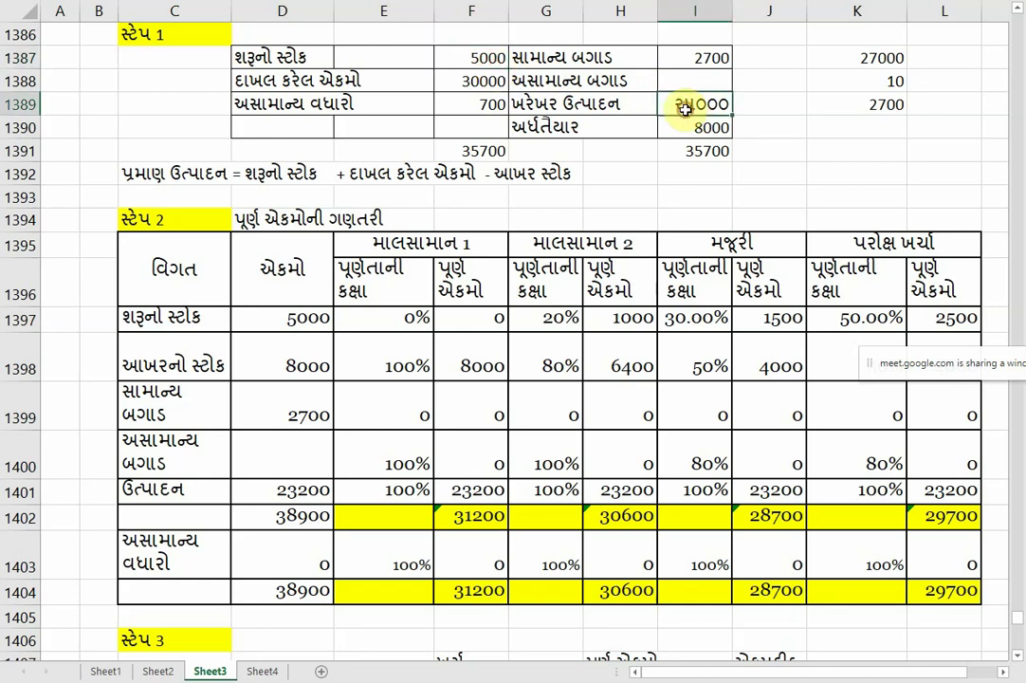
left_click(298, 489)
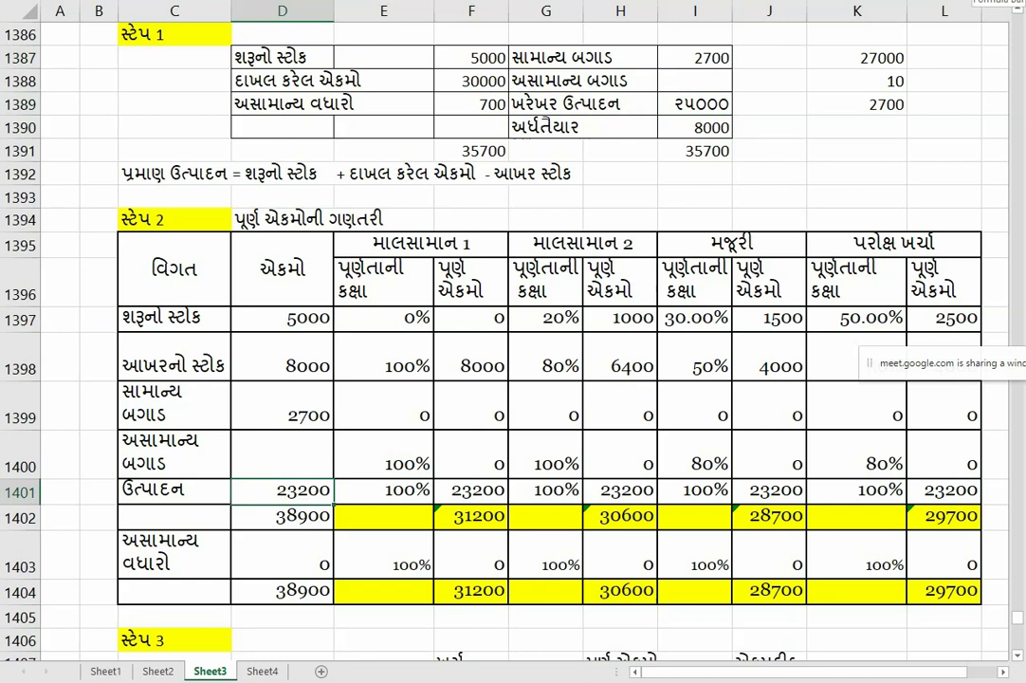
type("50")
key("BackSpace")
key("BackSpace")
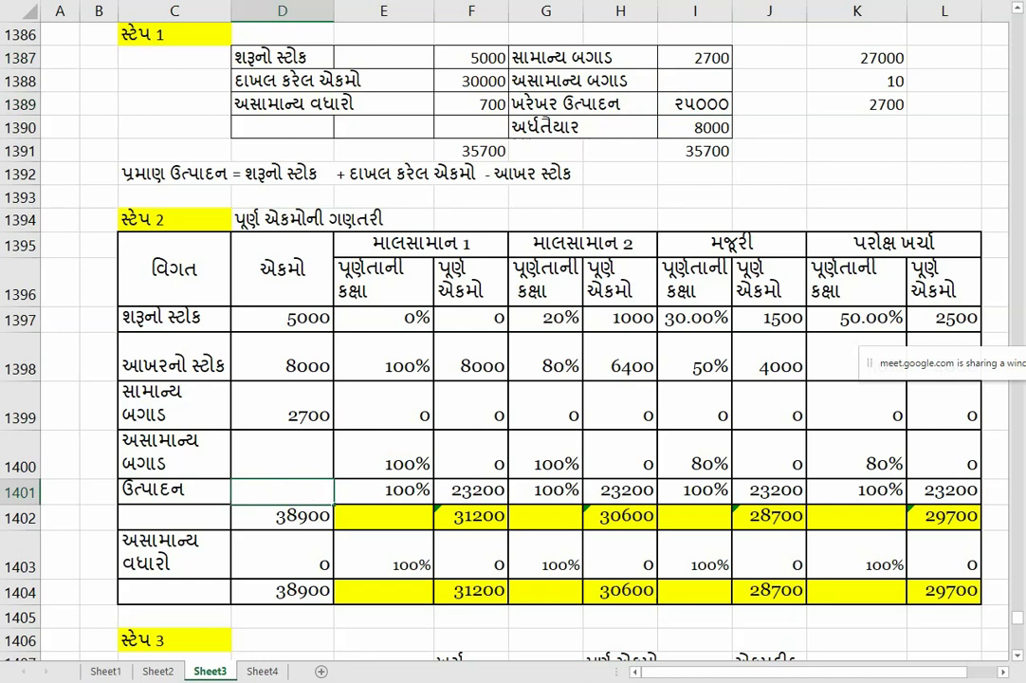
type("20000")
key("Return")
key("Return")
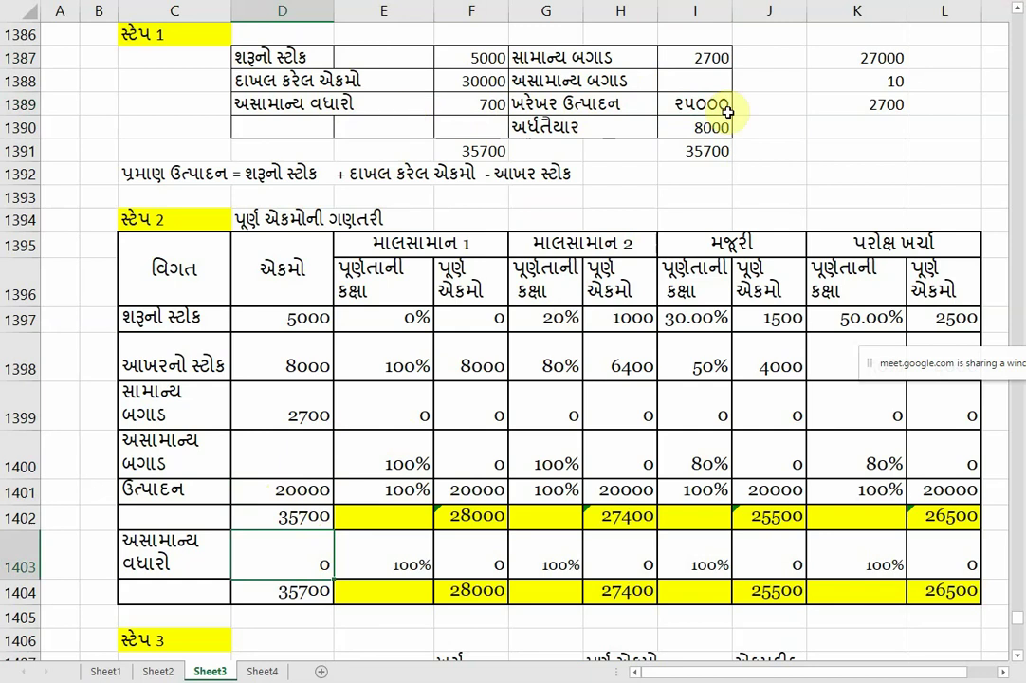
Enter 700 as the abnormal gain units in D1403 of the Step 2 table.
type("700")
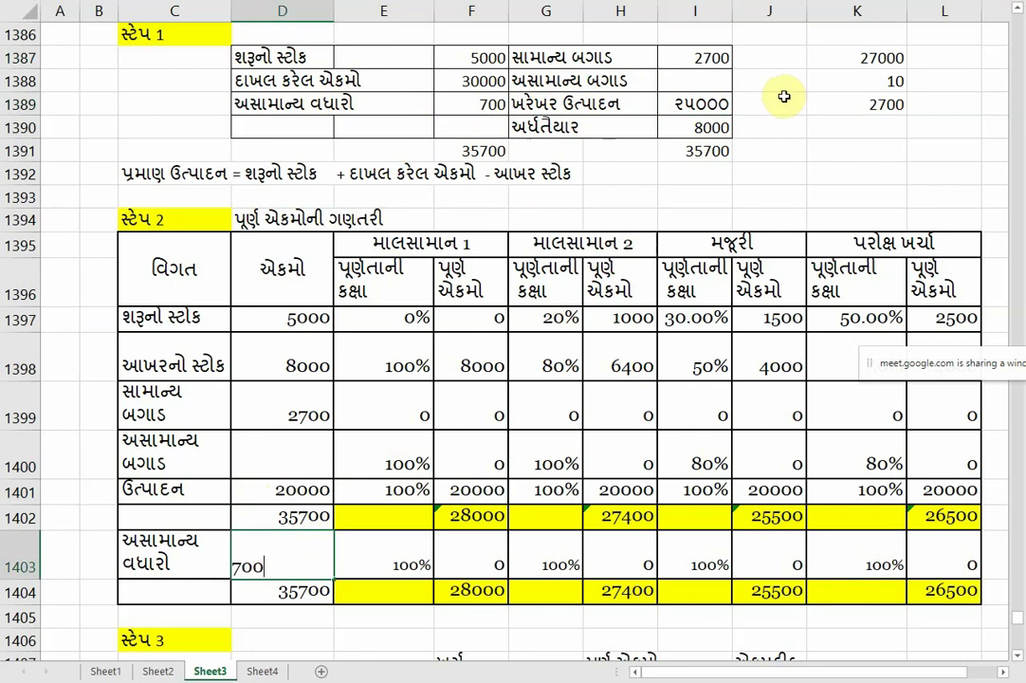
key("Return")
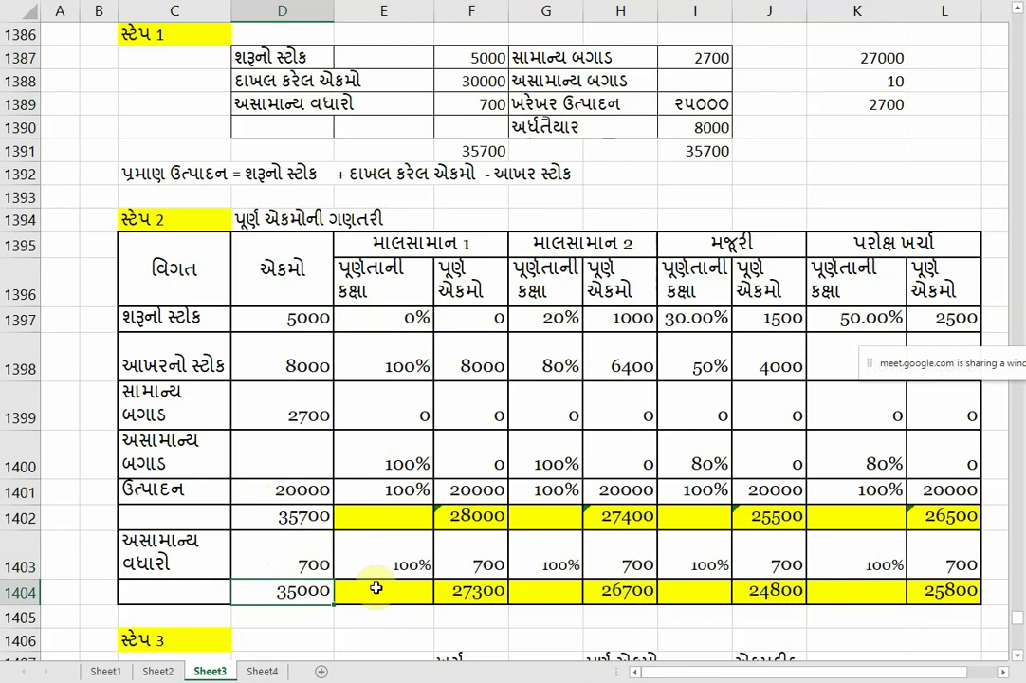
scroll(751, 338, "down", 1)
scroll(754, 332, "up", 1)
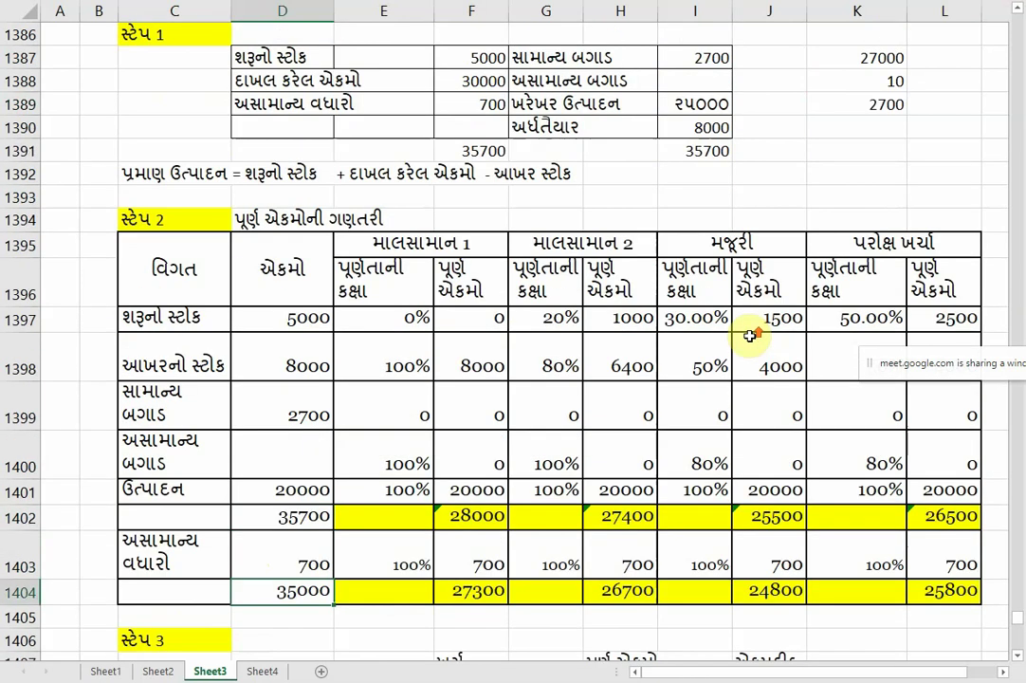
scroll(422, 379, "down", 1)
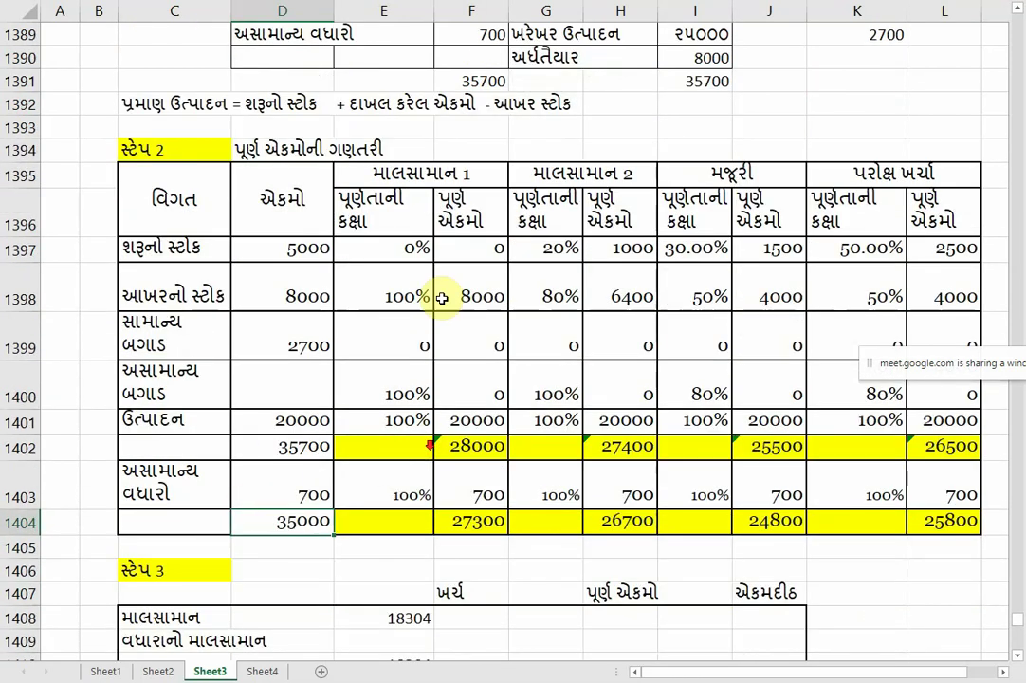
scroll(413, 265, "up", 1)
Set the labour completion percentage of the opening stock in I1397 to 40%.
left_click(417, 317)
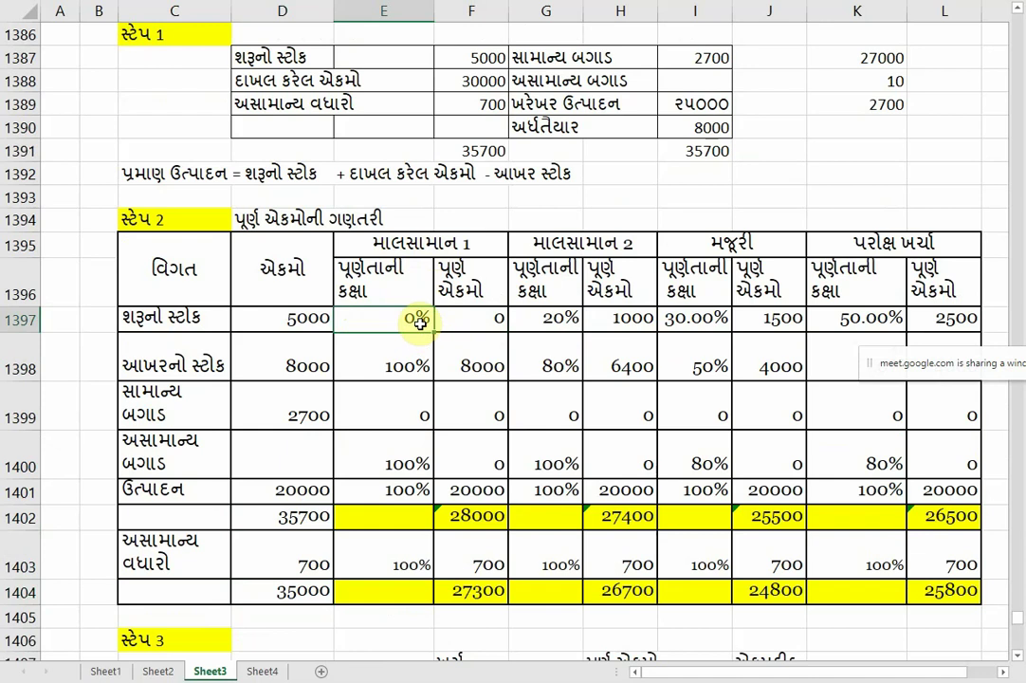
left_click(569, 320)
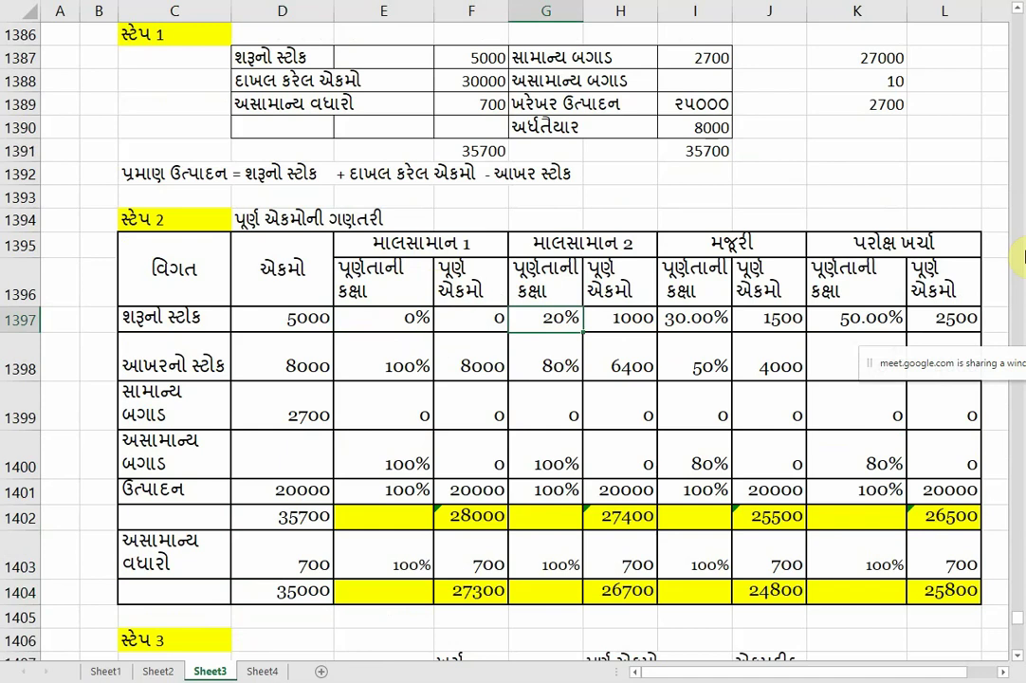
key("Right")
key("Right")
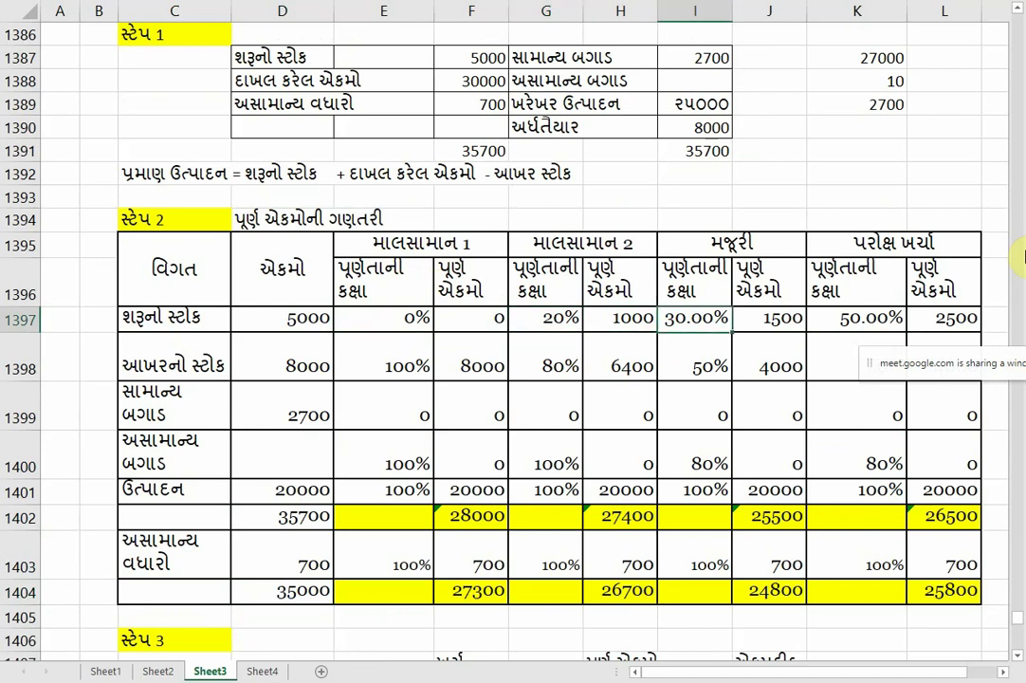
type("40")
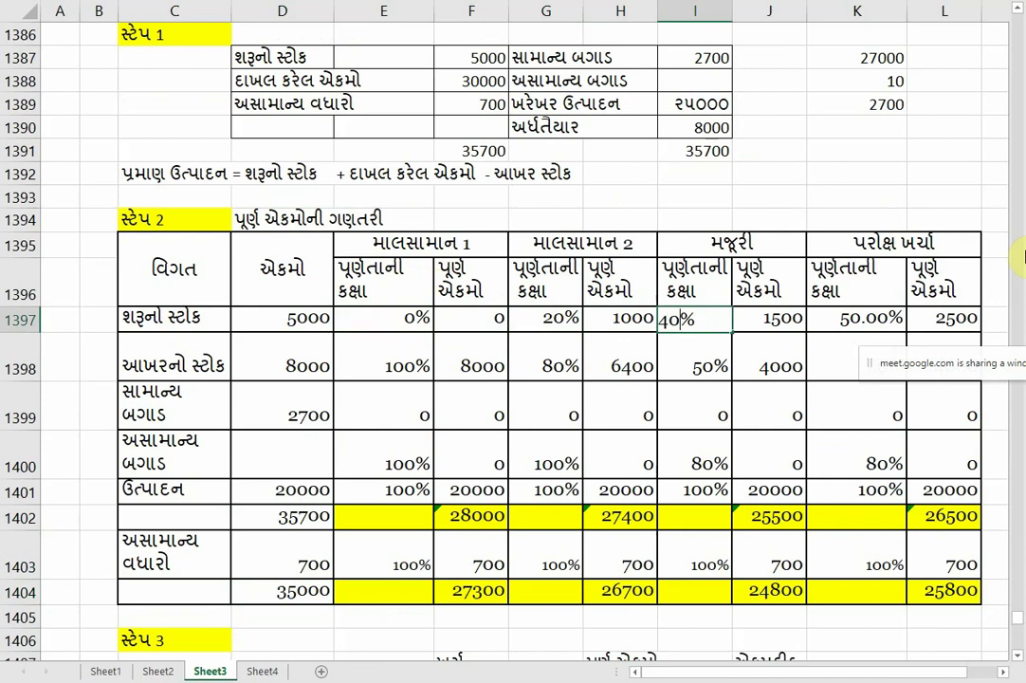
key("Return")
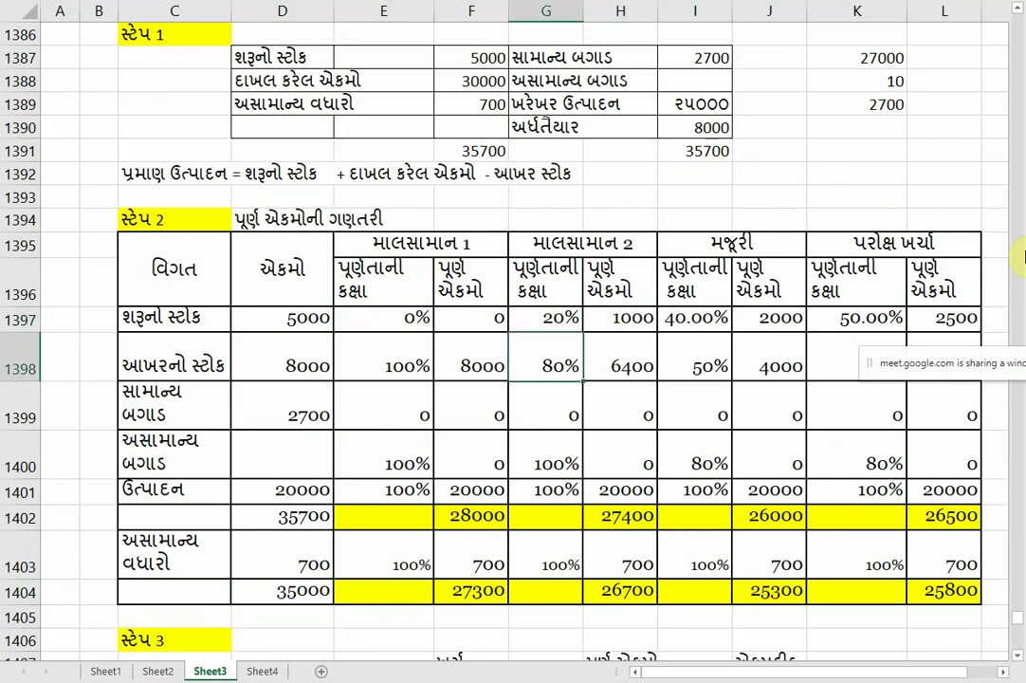
Check the overhead and material completion percentages in the opening and closing stock rows of the Step 2 table.
key("Right")
key("Up")
key("Right")
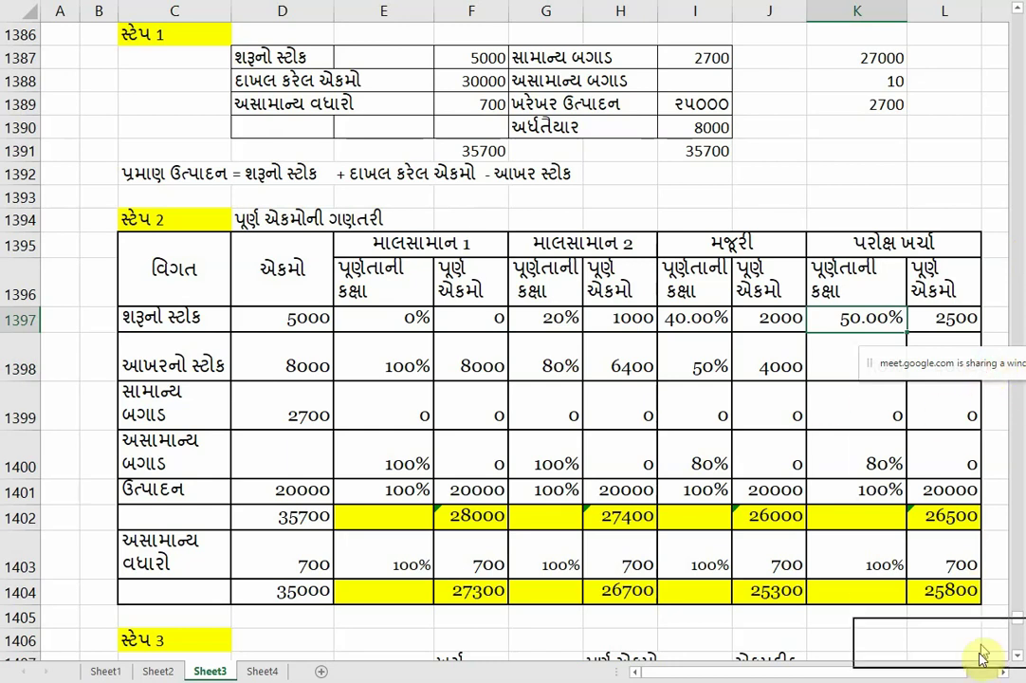
key("Down")
type("50%")
key("Return")
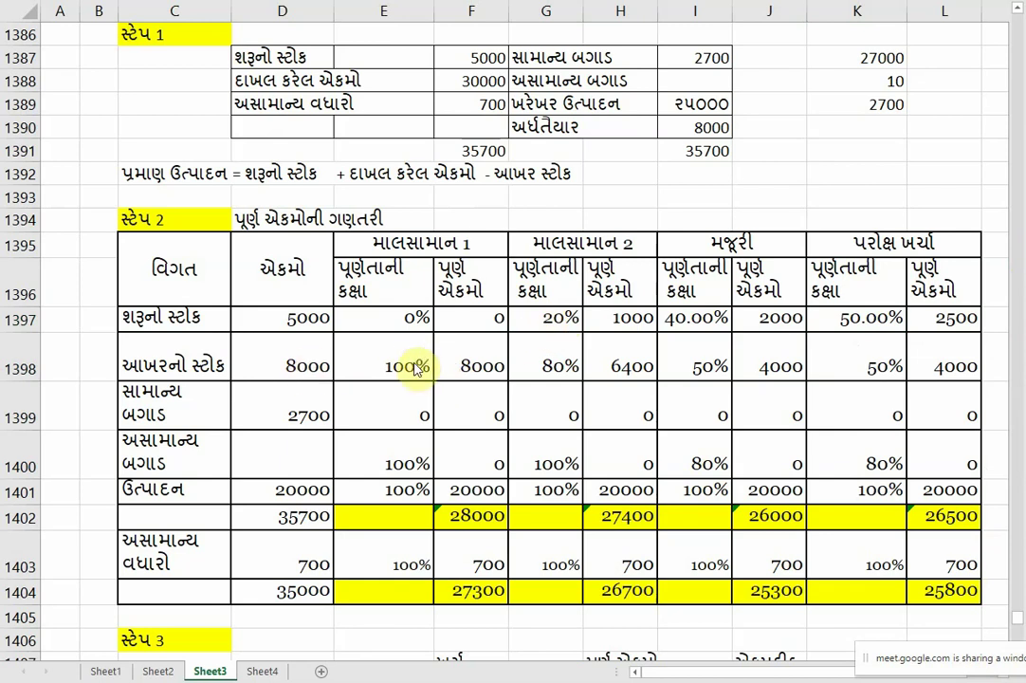
key("Down")
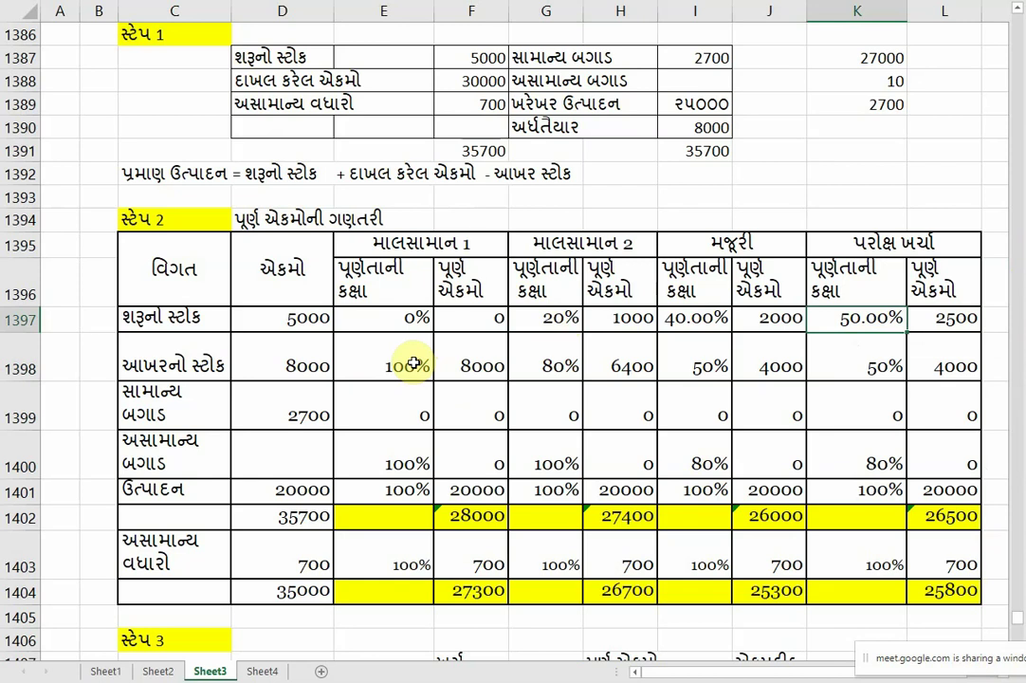
left_click(572, 361)
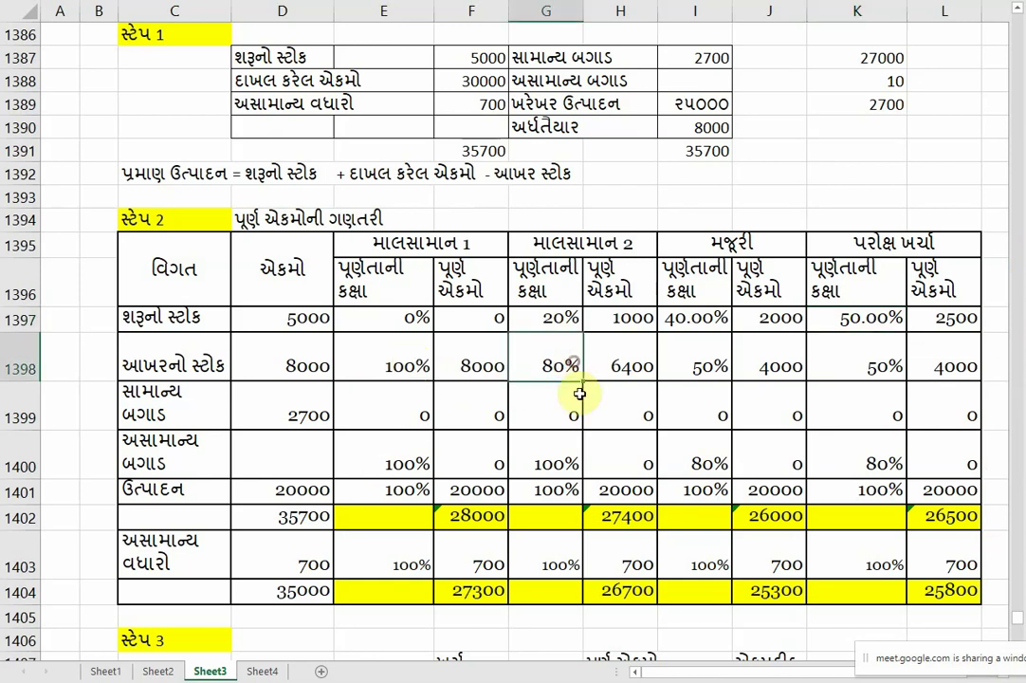
left_click(398, 370)
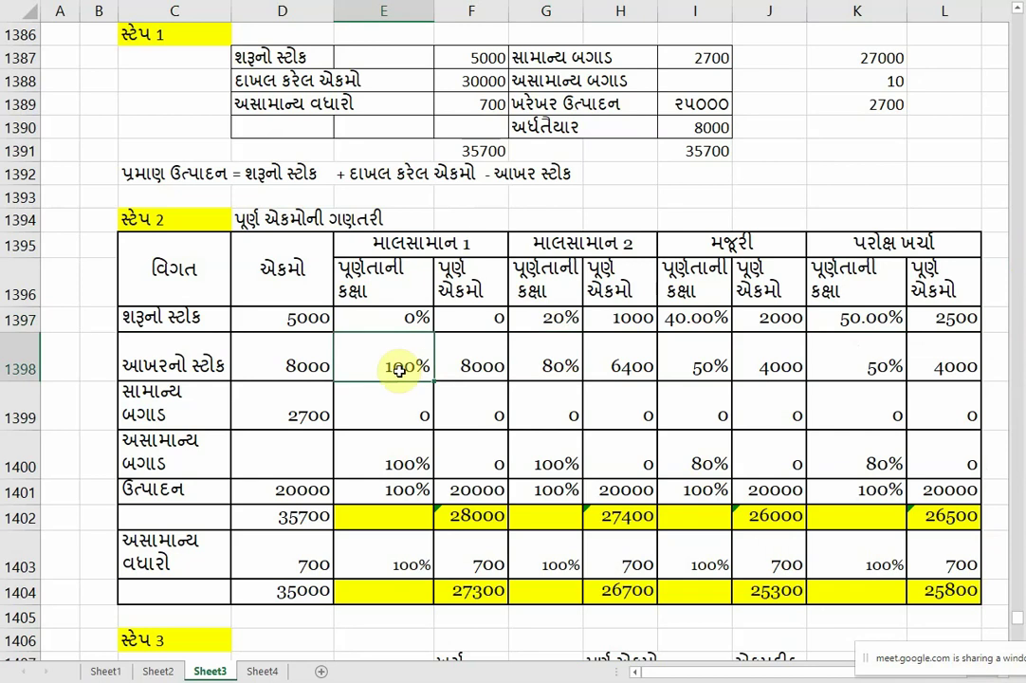
Set the material 2 completion percentage of the closing stock in G1398 to 70%.
left_click(564, 366)
key("Delete")
type("70")
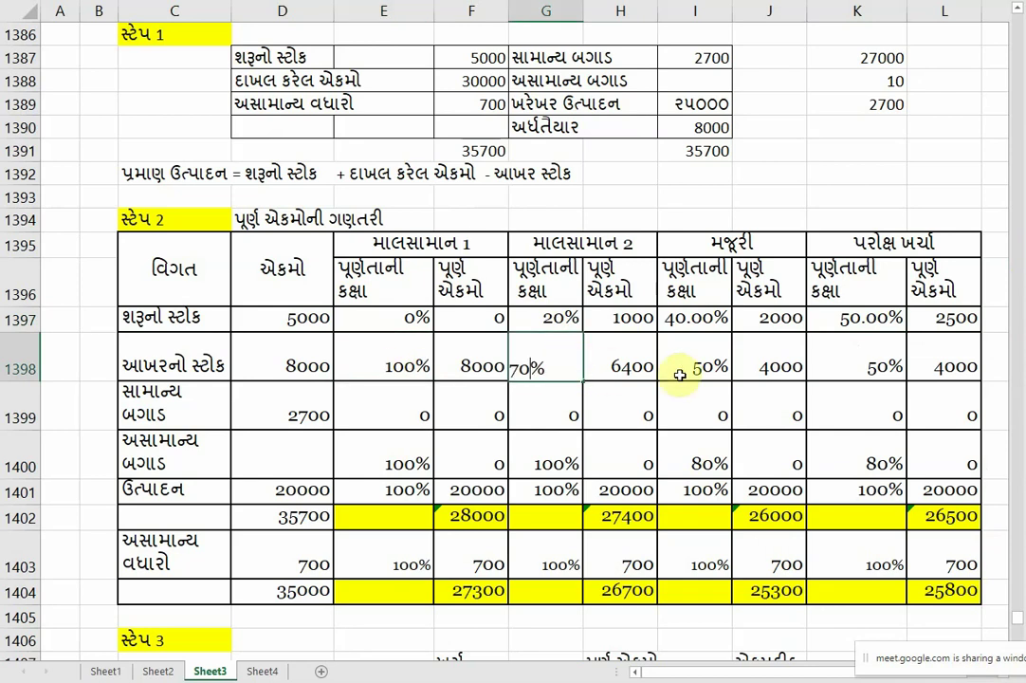
key("Tab")
left_click(680, 374)
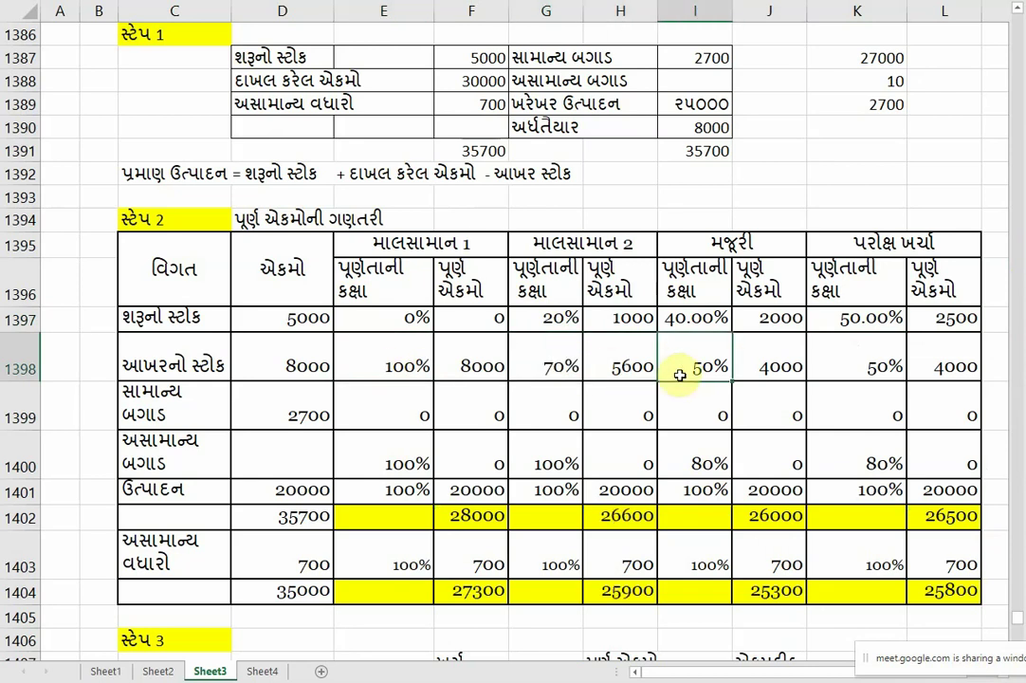
Set the labour completion percentage of the closing stock in I1398 to 60%.
type("60")
key("Tab")
key("Tab")
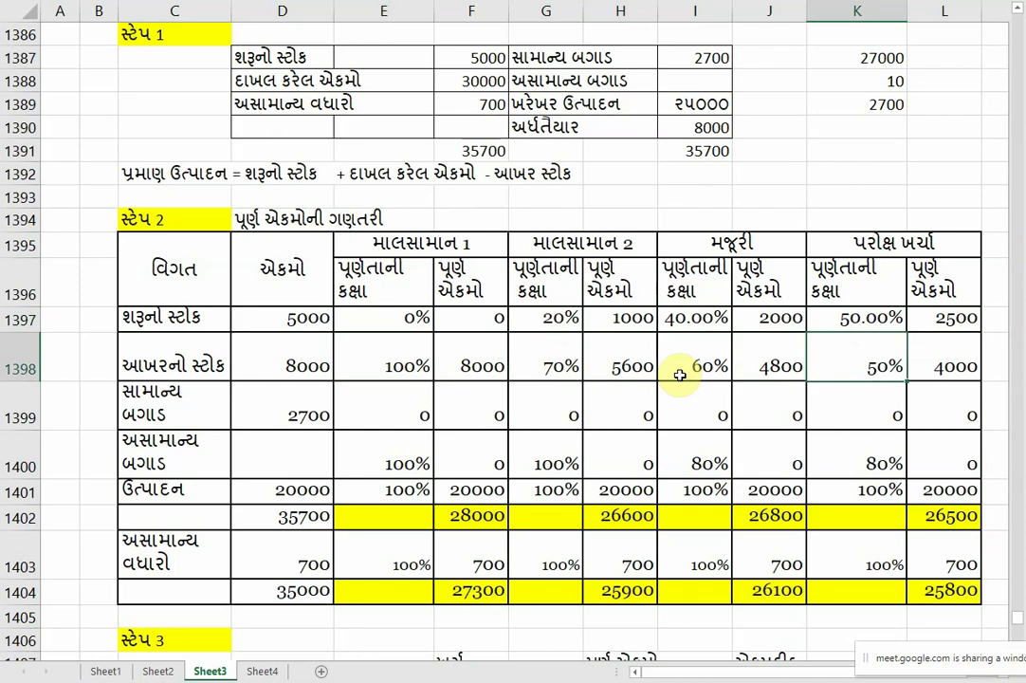
key("Return")
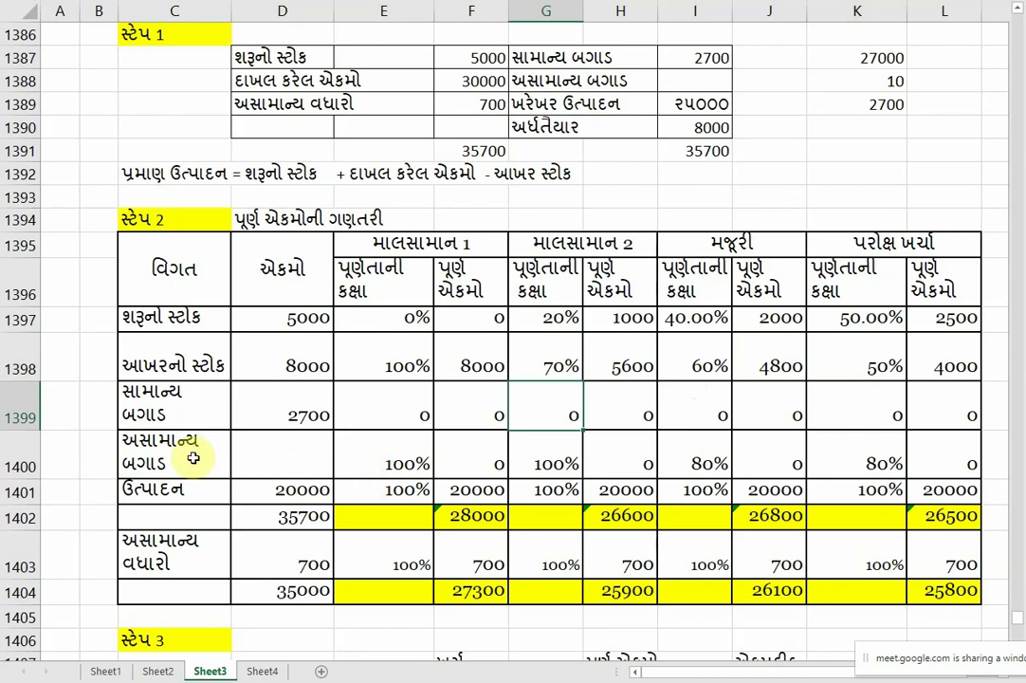
left_click(301, 453)
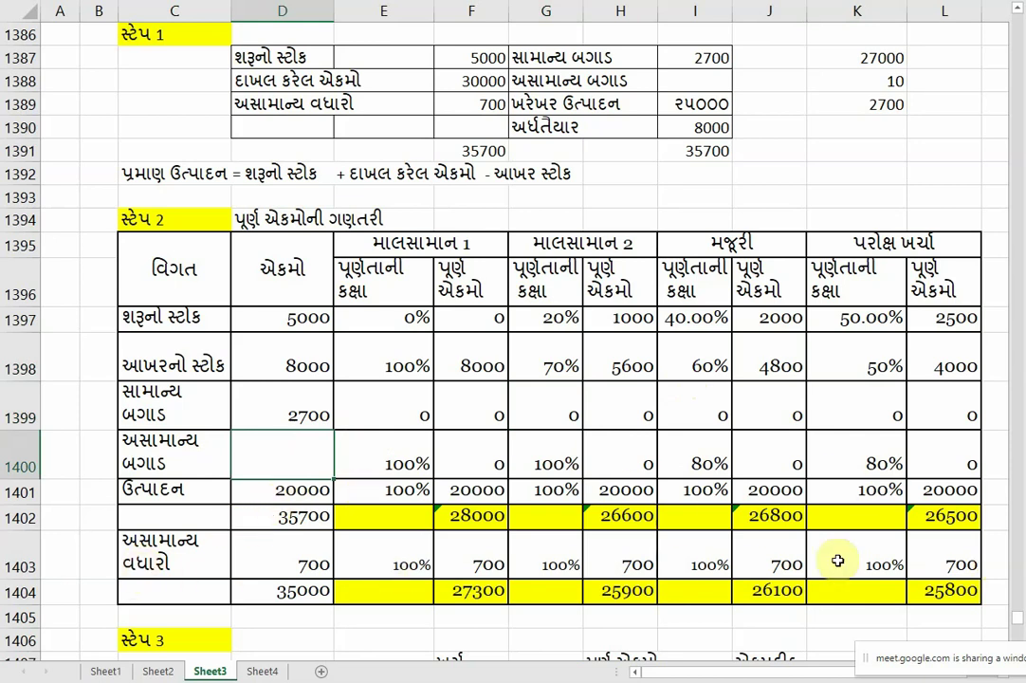
Set the material cost in E1408 of the Step 3 table to 182550.
scroll(701, 559, "down", 2)
scroll(413, 422, "down", 2)
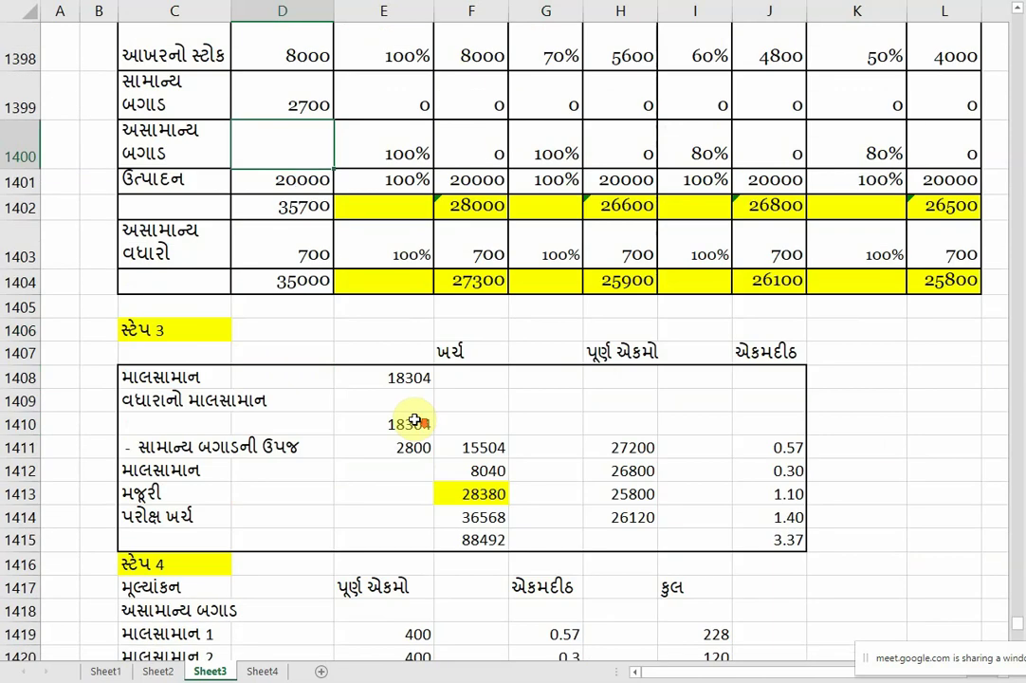
left_click(166, 379)
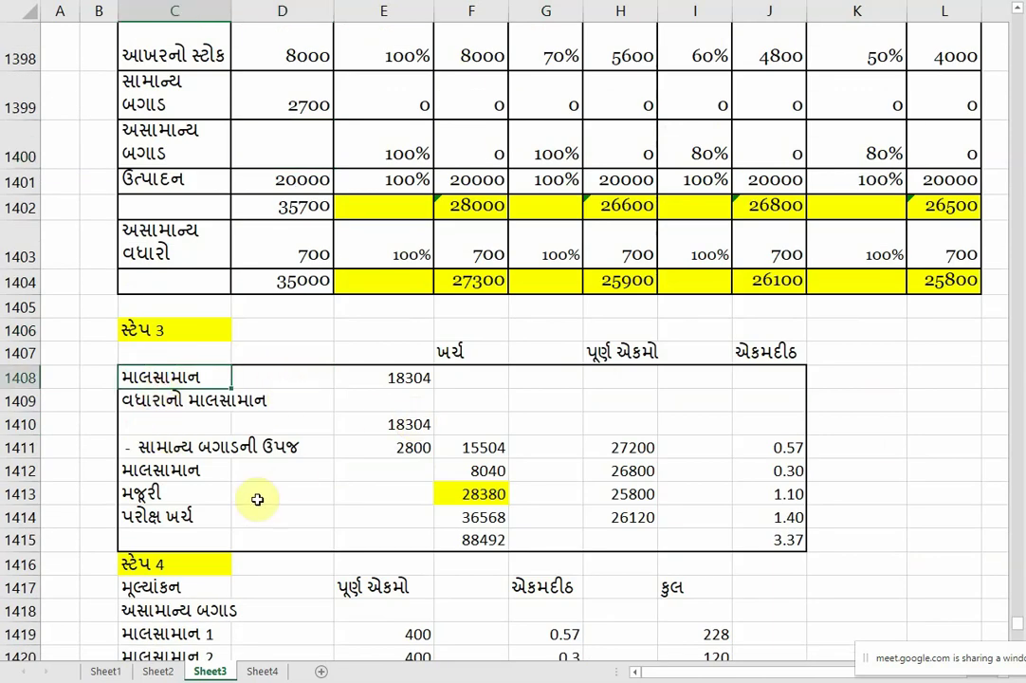
left_click(389, 387)
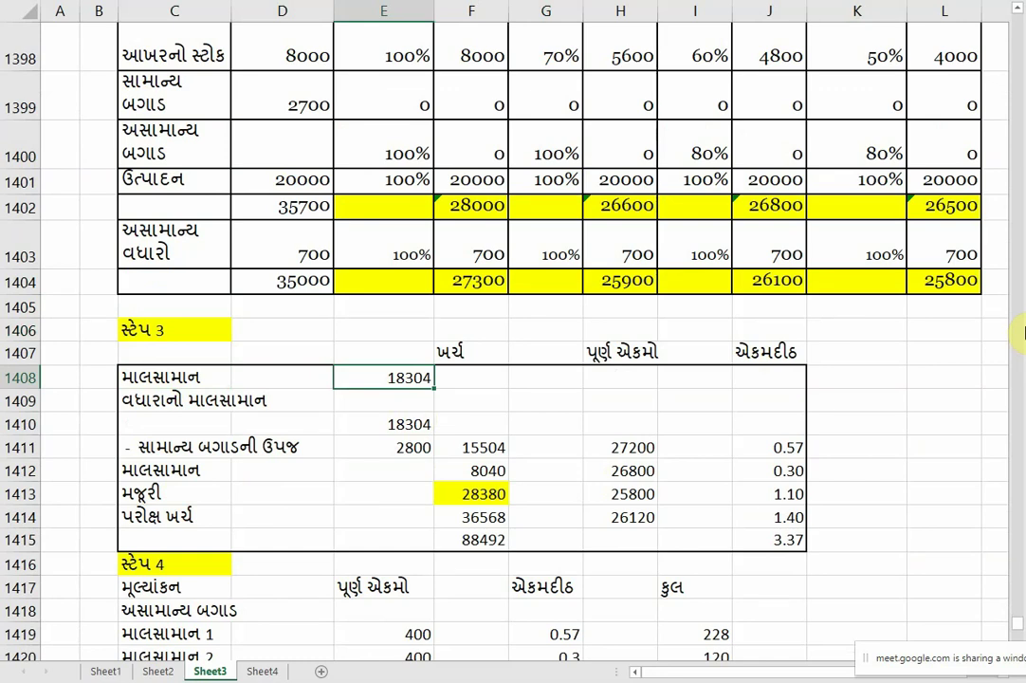
key("F2")
key("BackSpace")
key("BackSpace")
key("BackSpace")
type("2550")
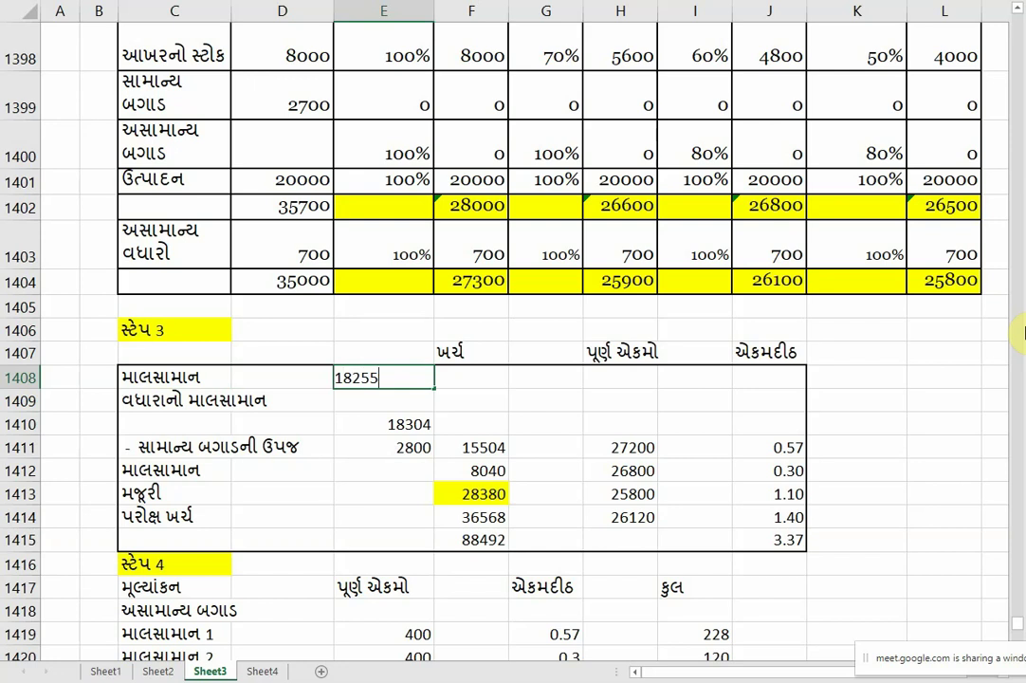
key("Return")
key("Return")
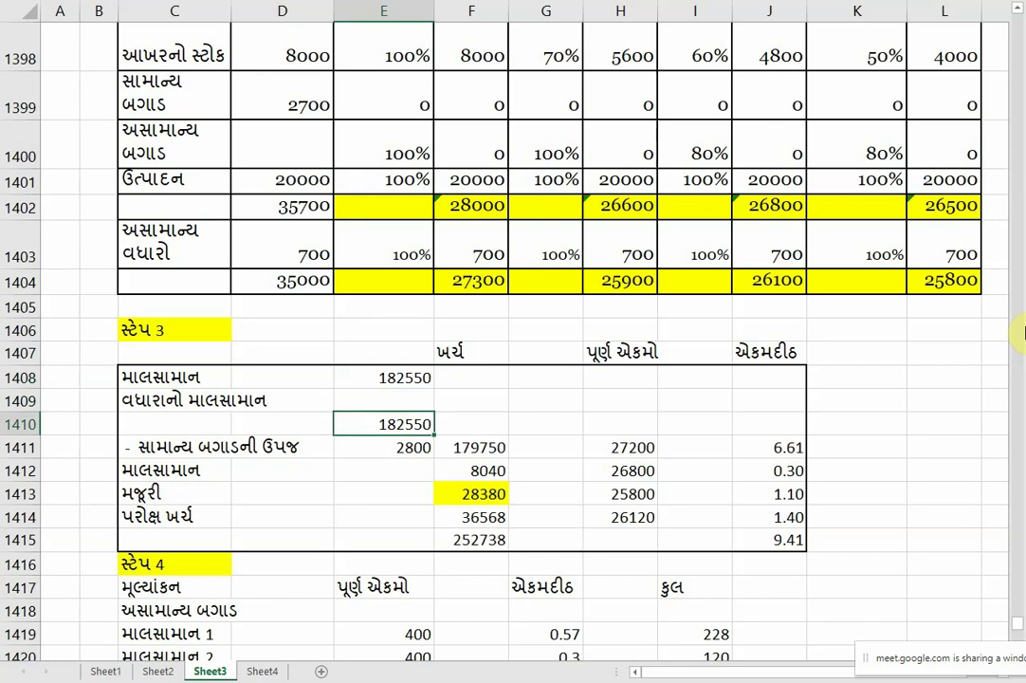
Set the normal loss proceeds in E1411 of the Step 3 table to 32400.
key("Return")
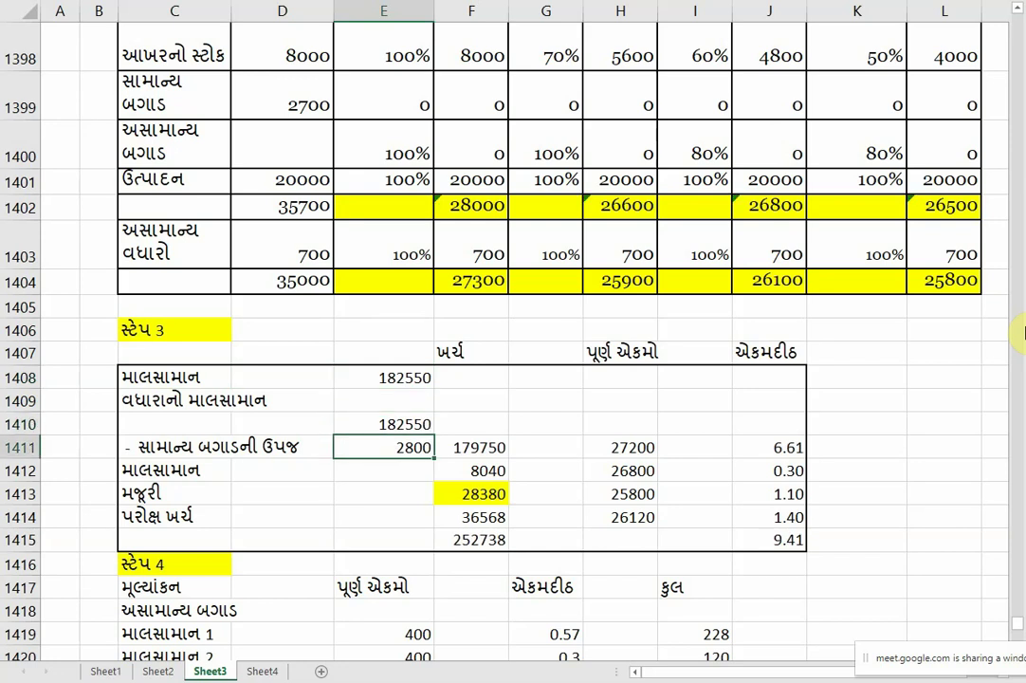
type("2")
key("BackSpace")
key("Escape")
scroll(900, 483, "down", 10)
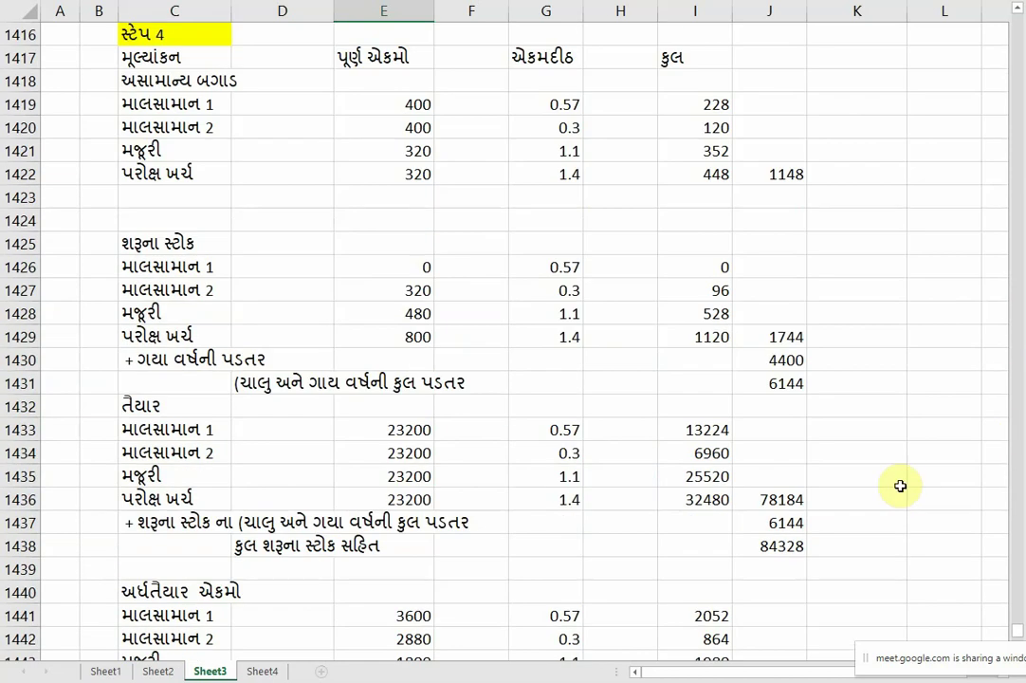
scroll(900, 485, "down", 2)
scroll(905, 486, "up", 12)
type("32")
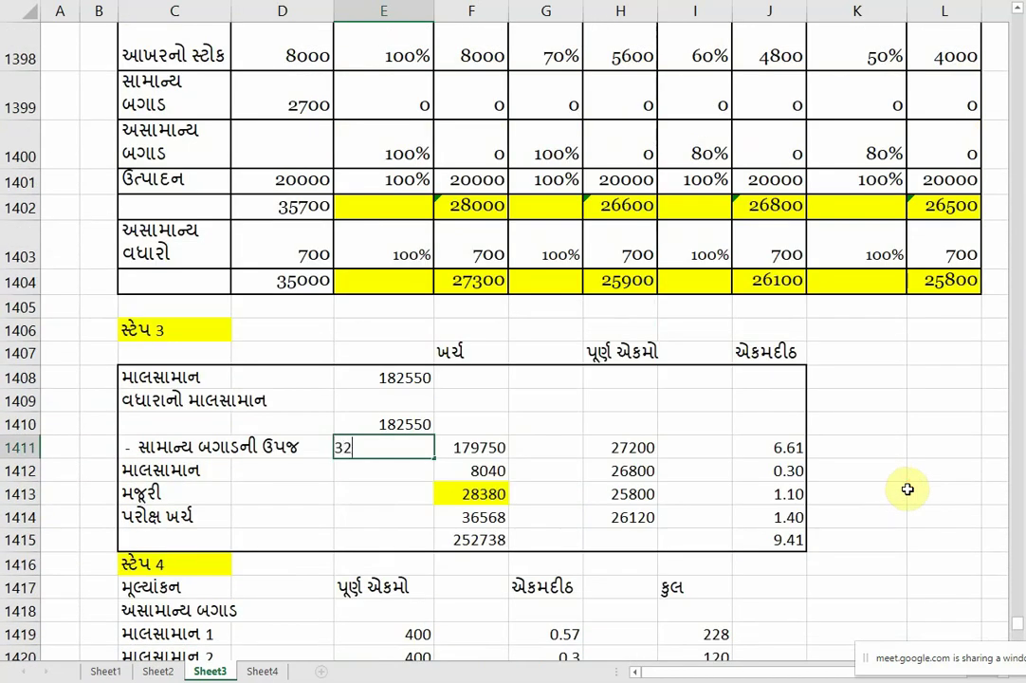
type("400")
key("Return")
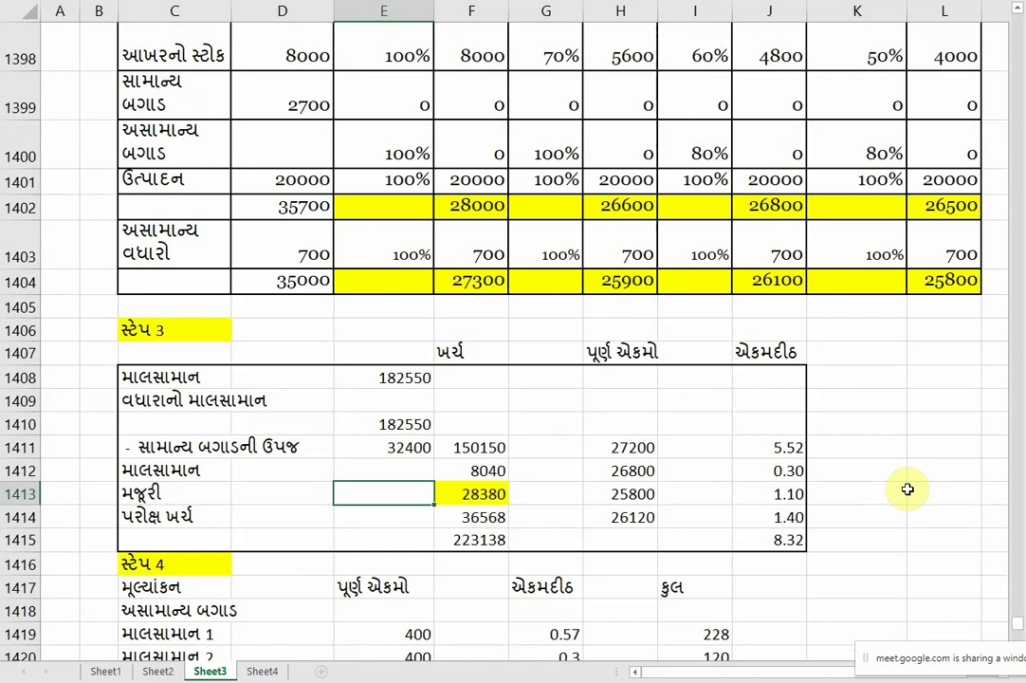
Set the Step 3 costs in F1412:F1414 to 129500 for material, 78300 for labour and 129000 for overheads.
key("Right")
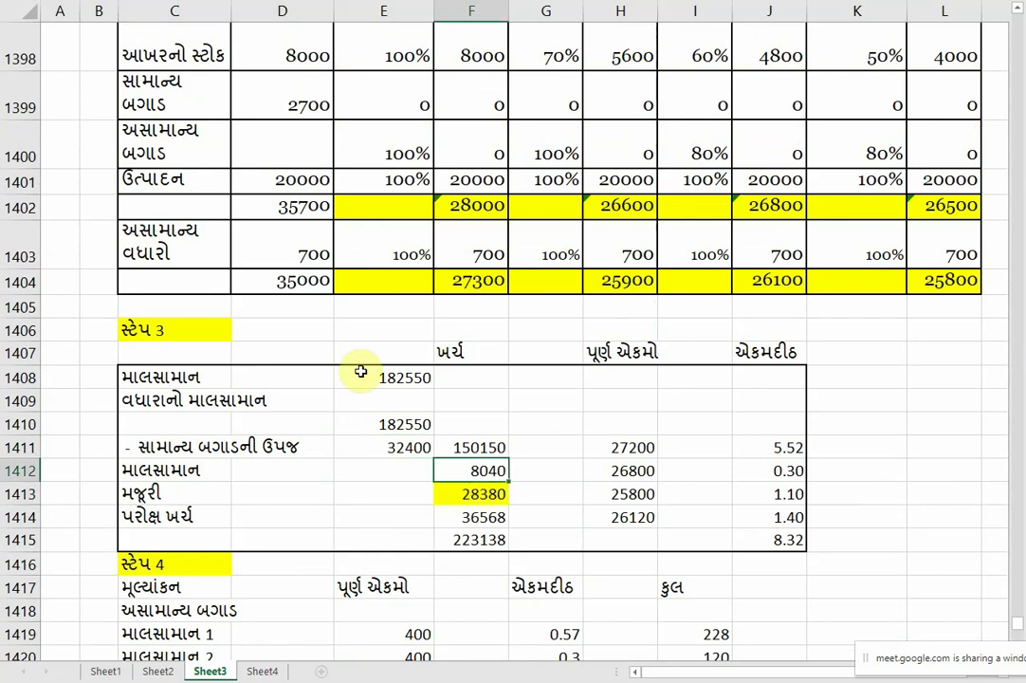
left_click(419, 446)
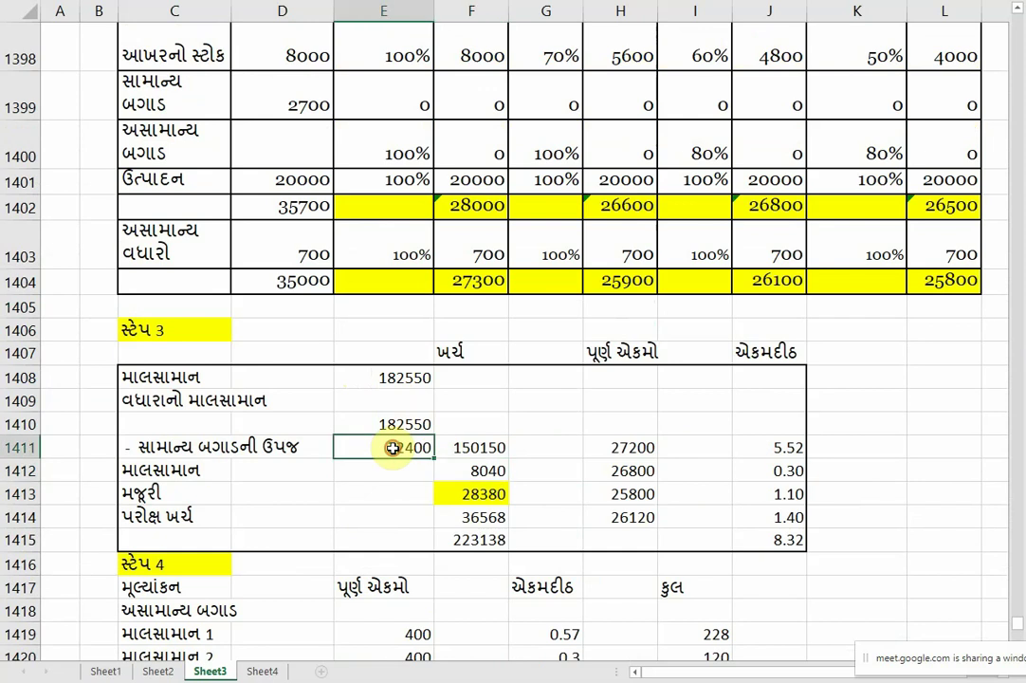
left_click(482, 451)
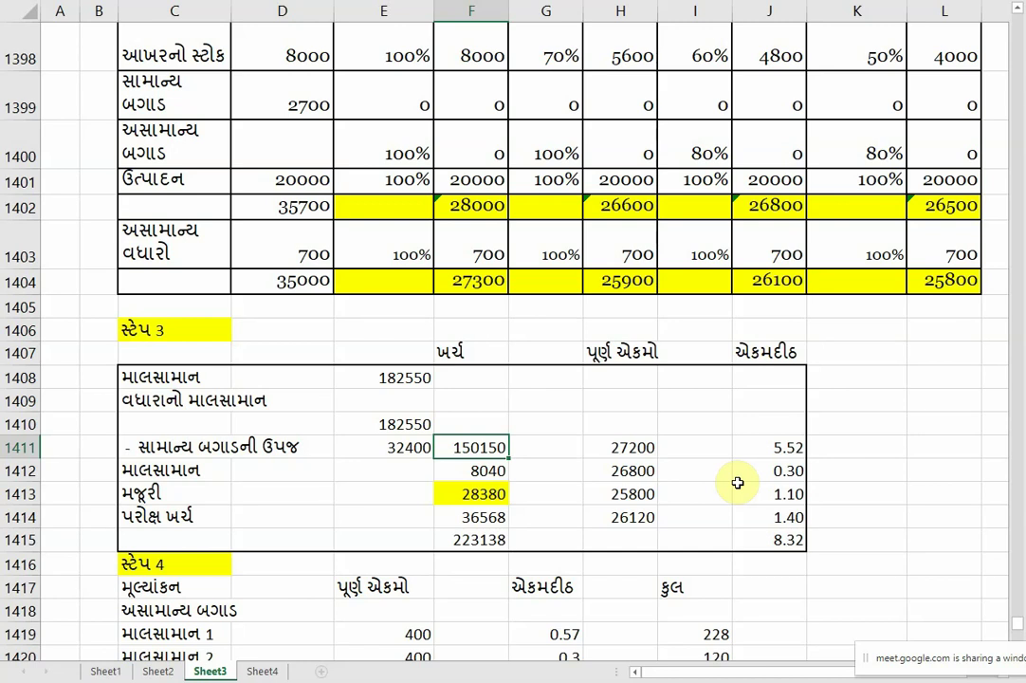
left_click(493, 469)
type("1")
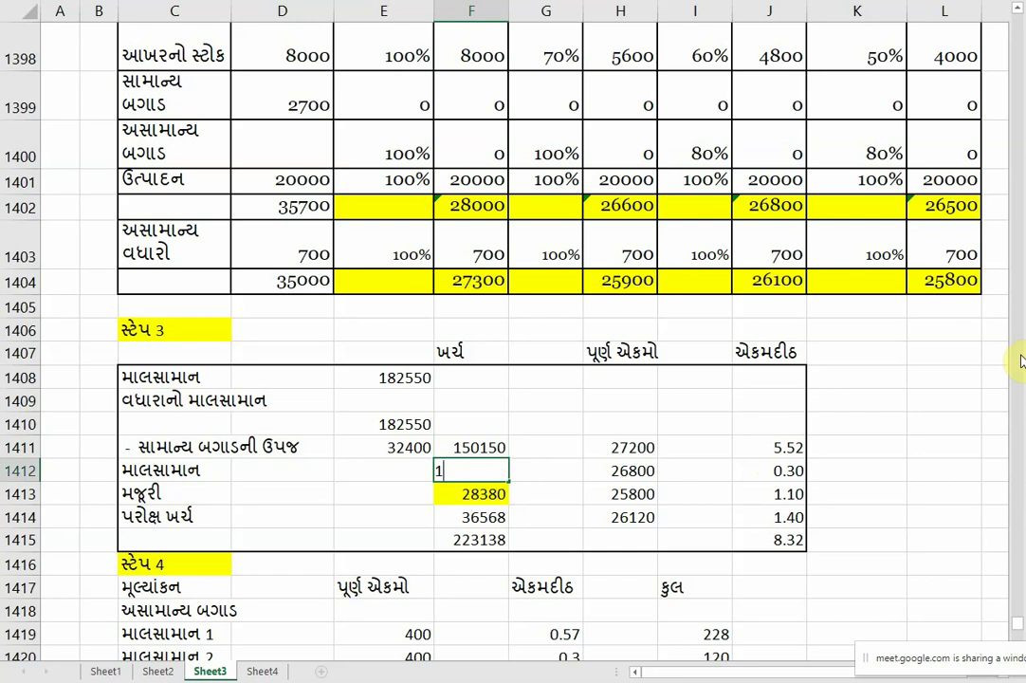
type("29500")
key("Return")
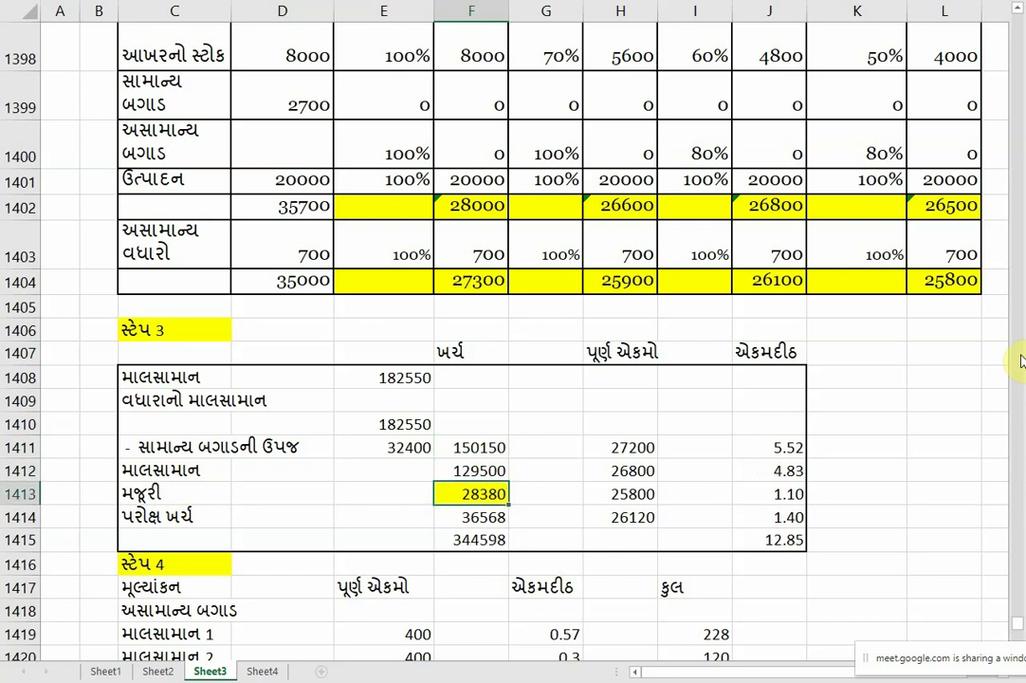
type("78300")
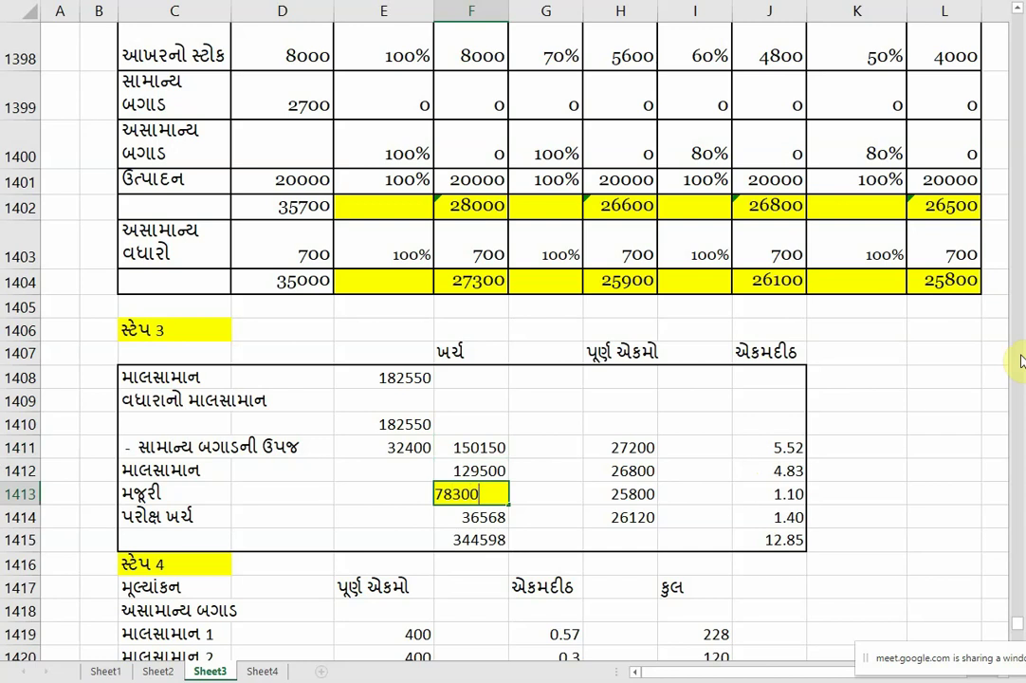
key("Return")
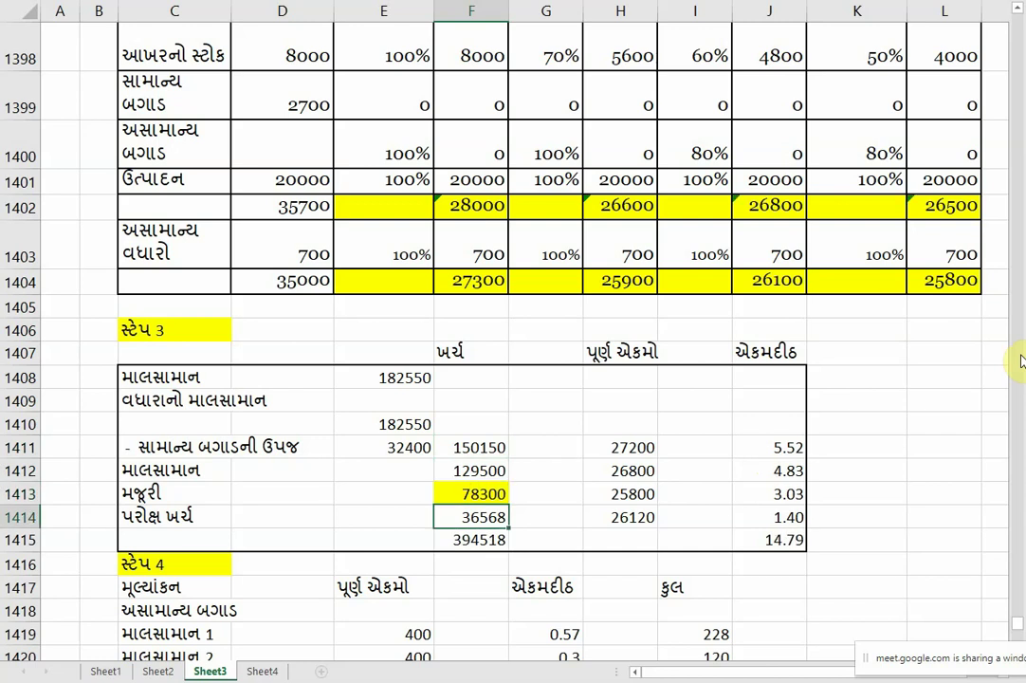
type("129000")
key("Return")
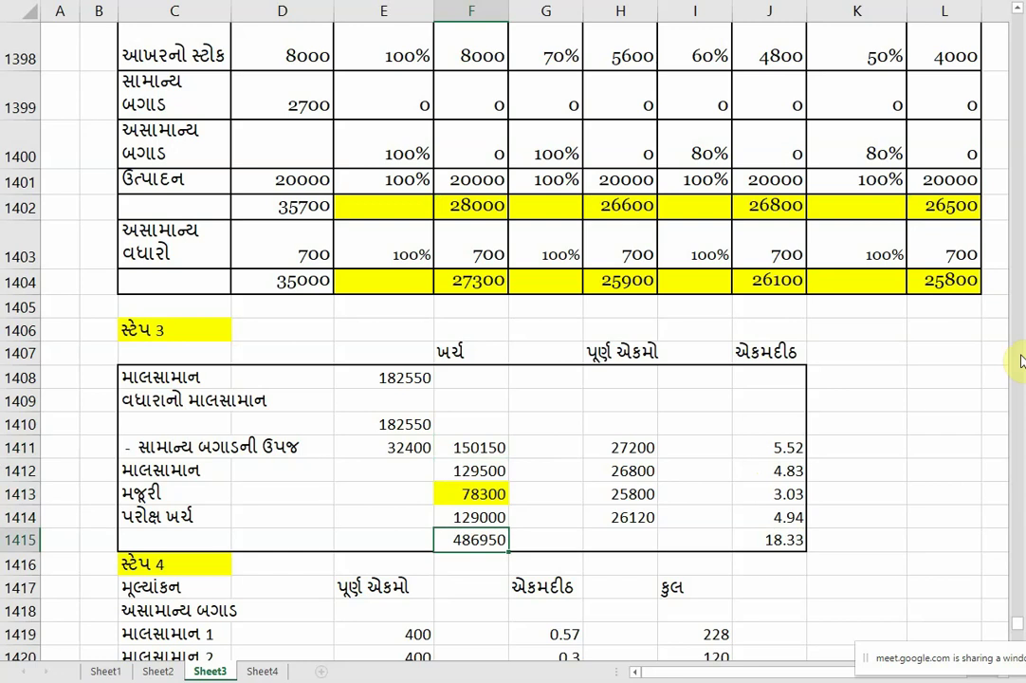
Replace the Step 3 equivalent units in H1411:H1414 with 27300, 25900, 26100 and 25800.
left_click(616, 452)
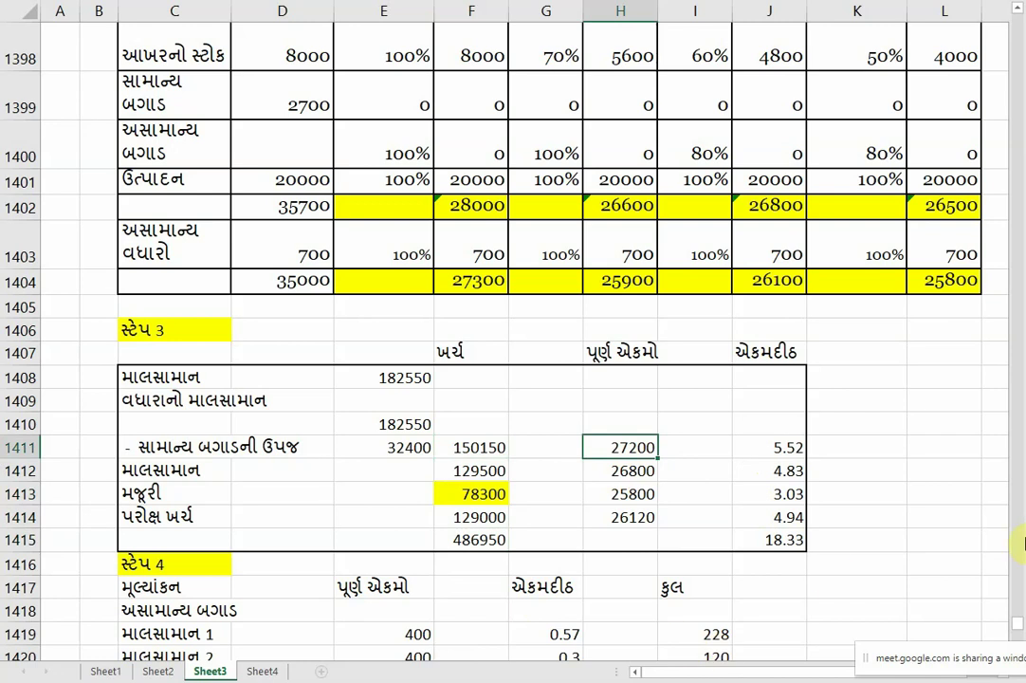
type("27300")
key("Return")
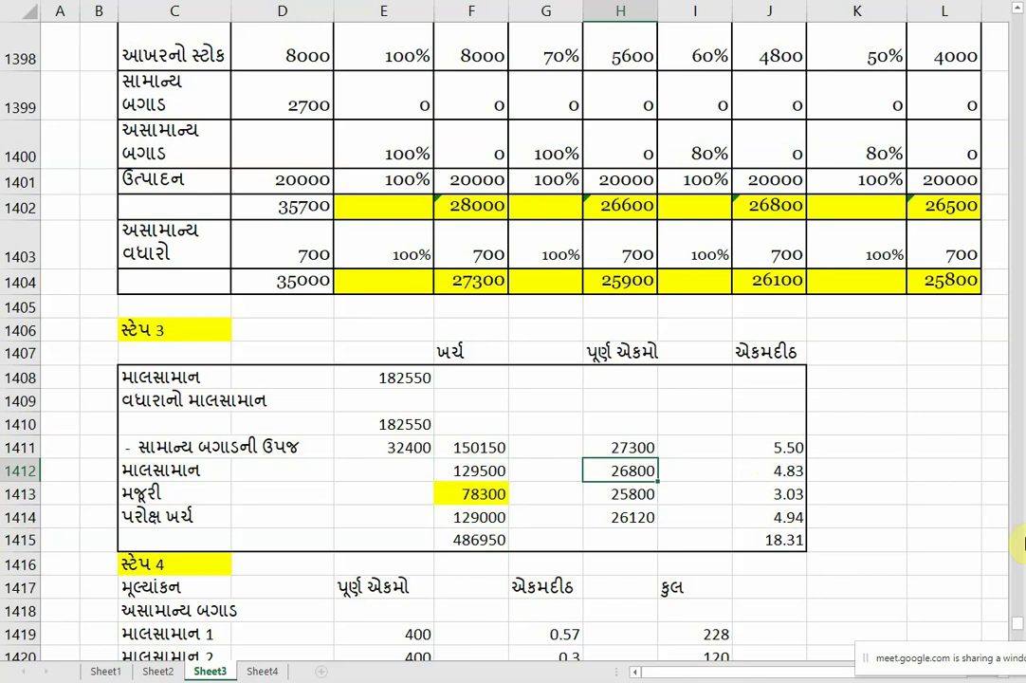
type("25900")
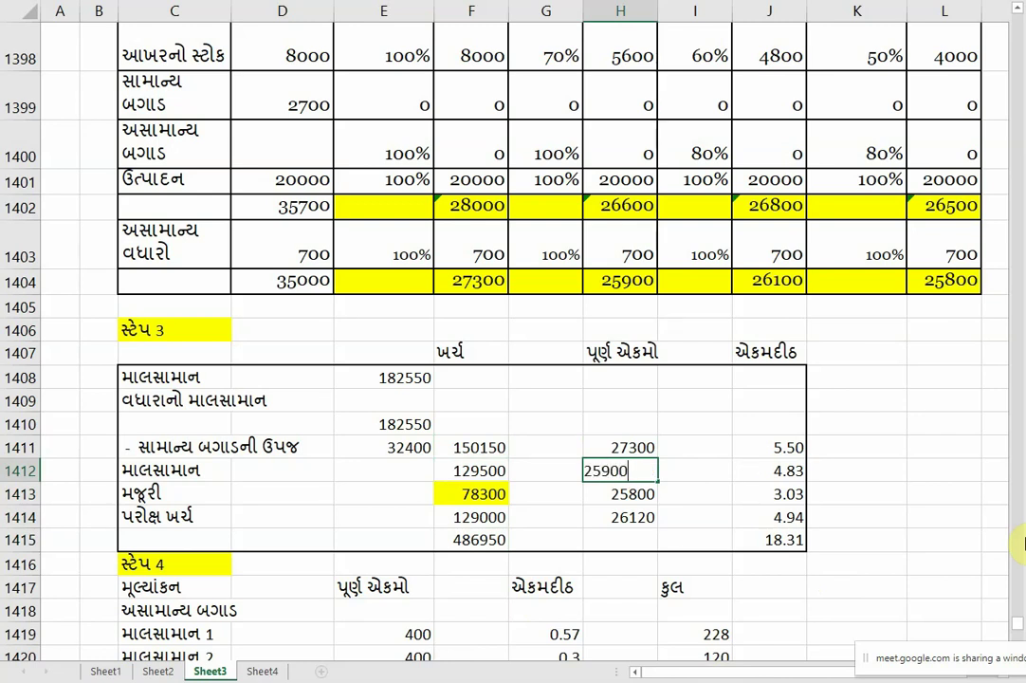
key("Return")
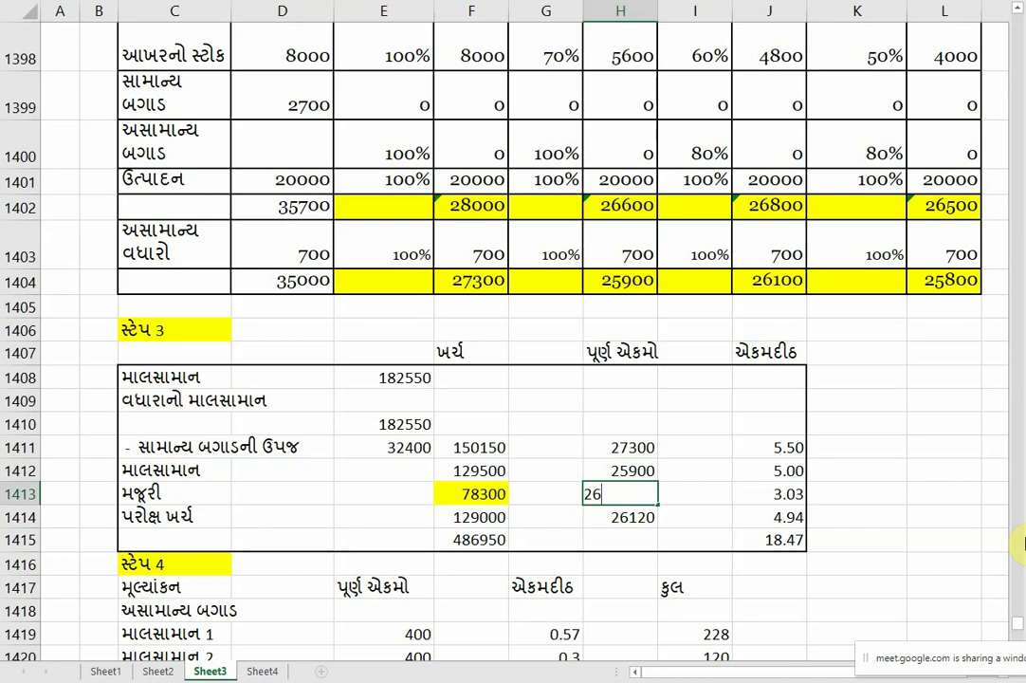
key("Return")
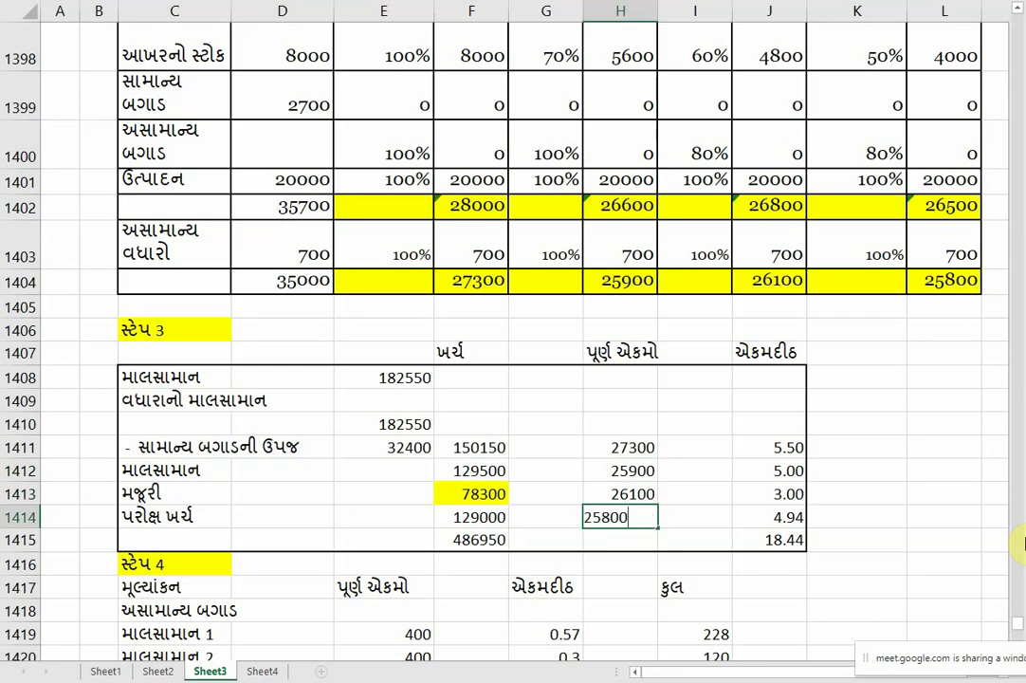
key("Return")
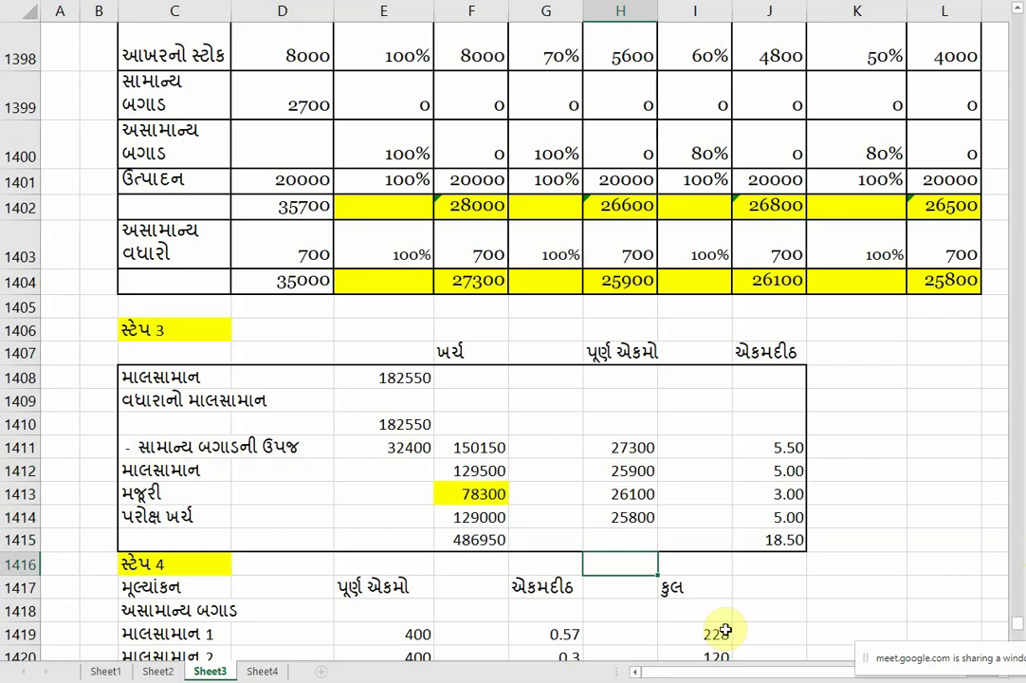
Set the per-unit rates of the Step 4 abnormal loss block in G1419:G1422 to 5.5, 5, 3 and 5.
left_click(751, 447)
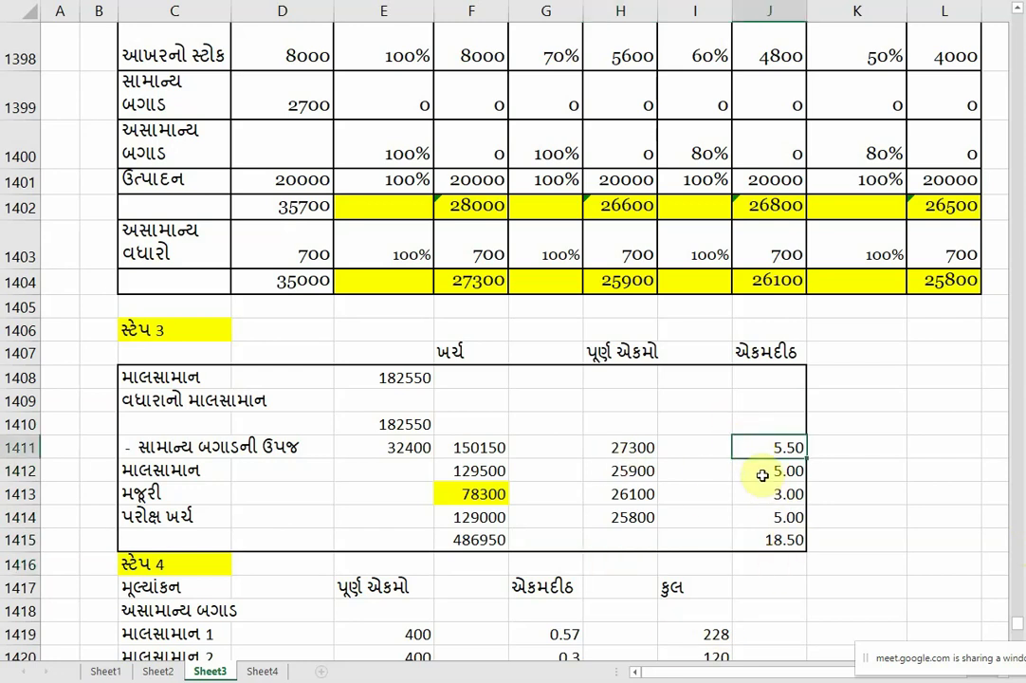
left_click(762, 473)
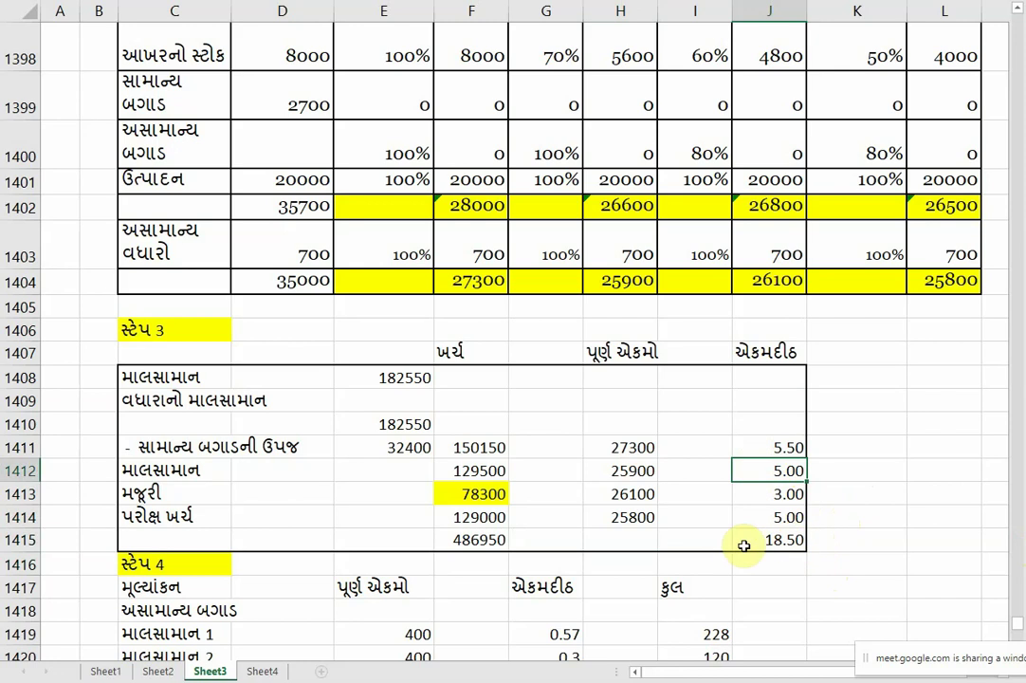
scroll(730, 535, "down", 2)
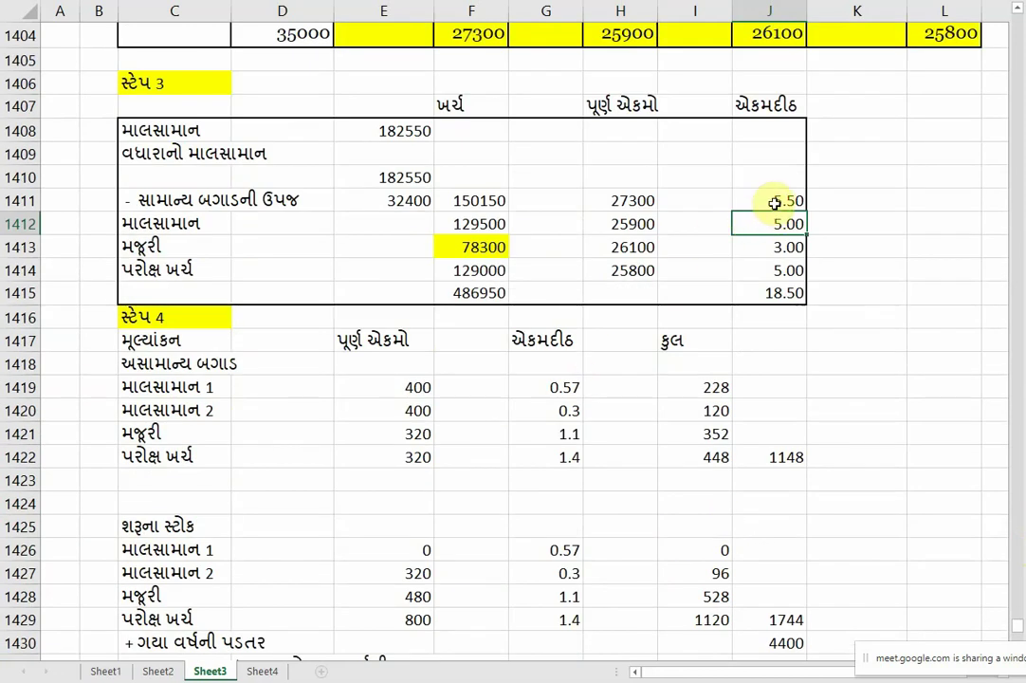
left_click(554, 389)
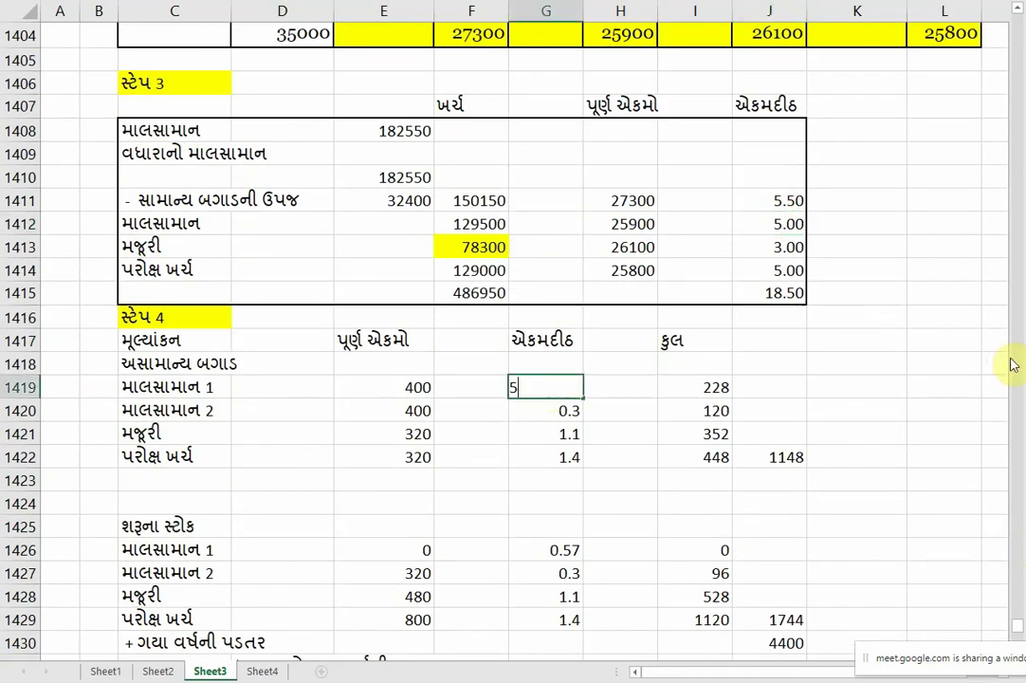
key("Return")
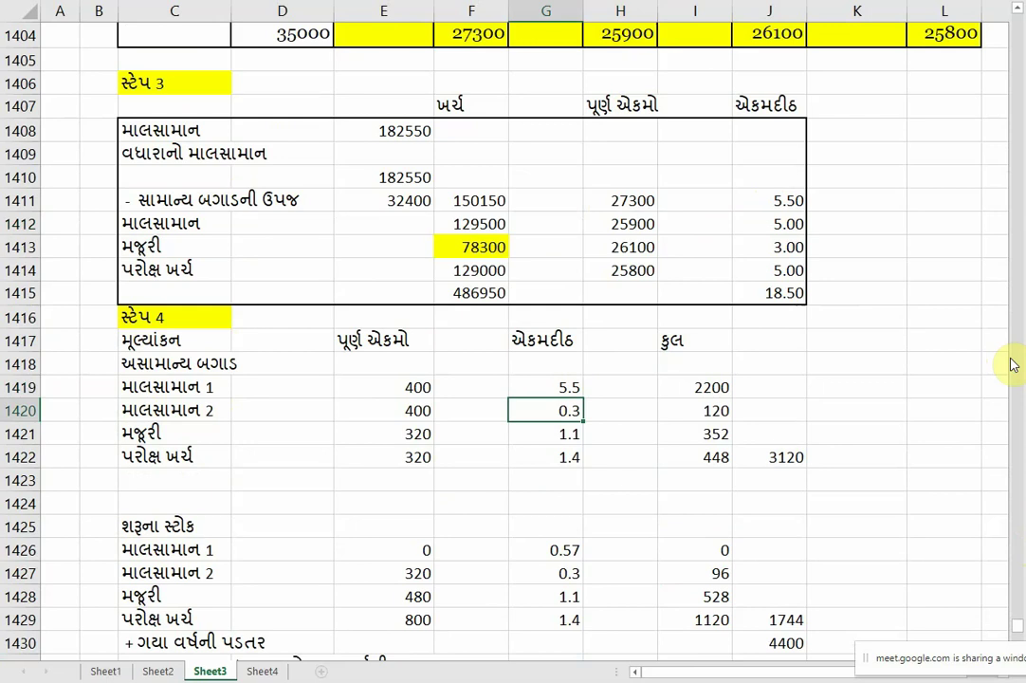
key("Return")
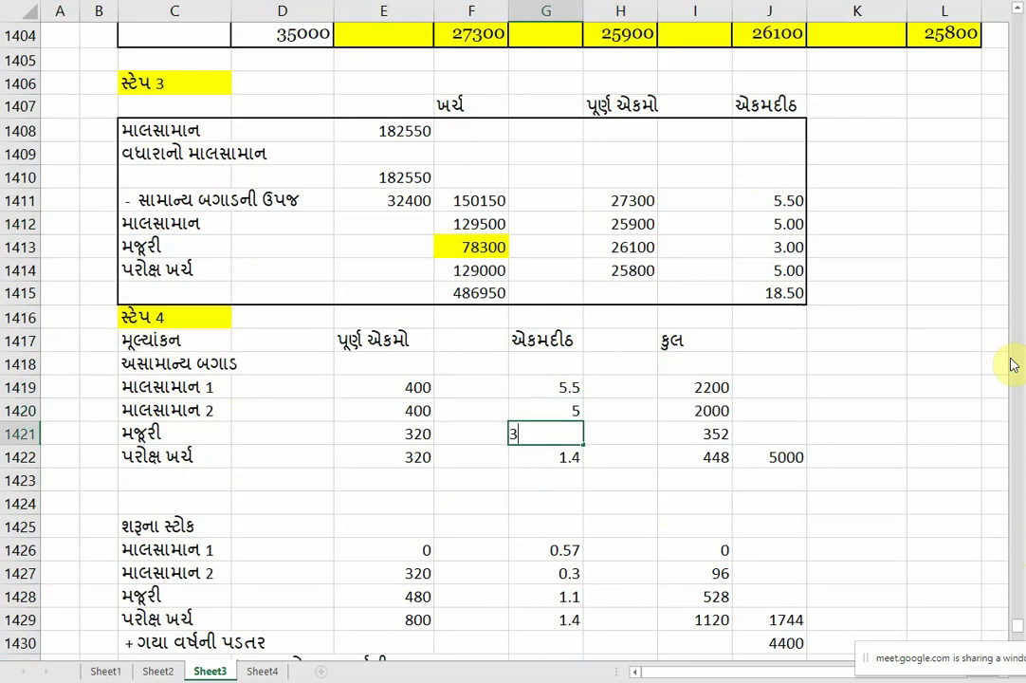
key("Return")
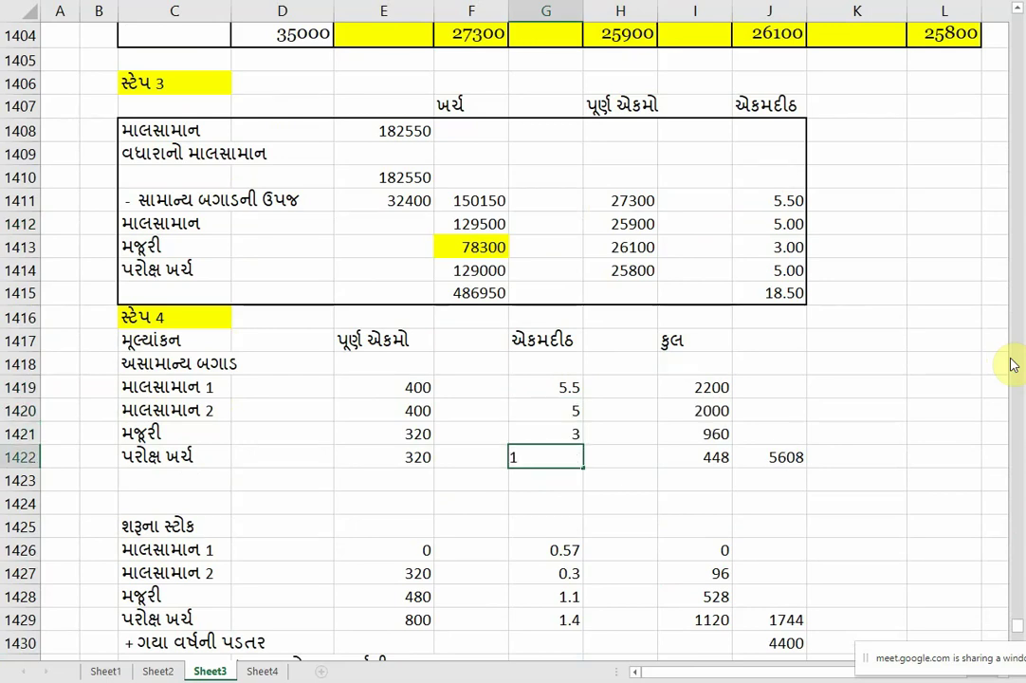
key("Return")
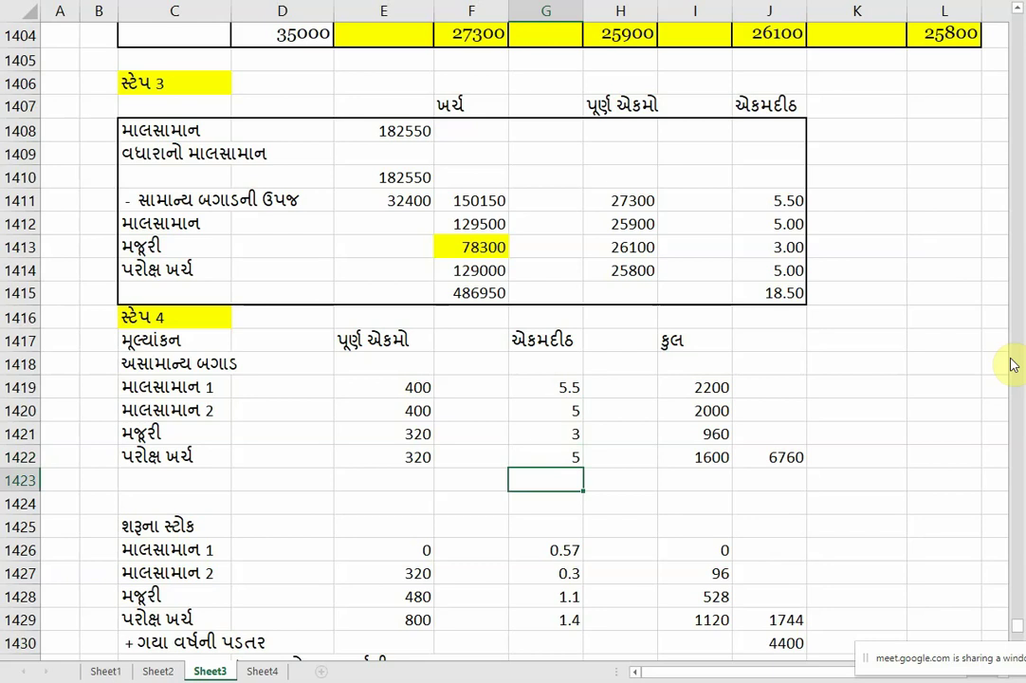
Copy the abnormal loss rates in G1419:G1422 into the opening stock block of Step 4 at G1426:G1429.
left_click(541, 387)
key("shift+Down")
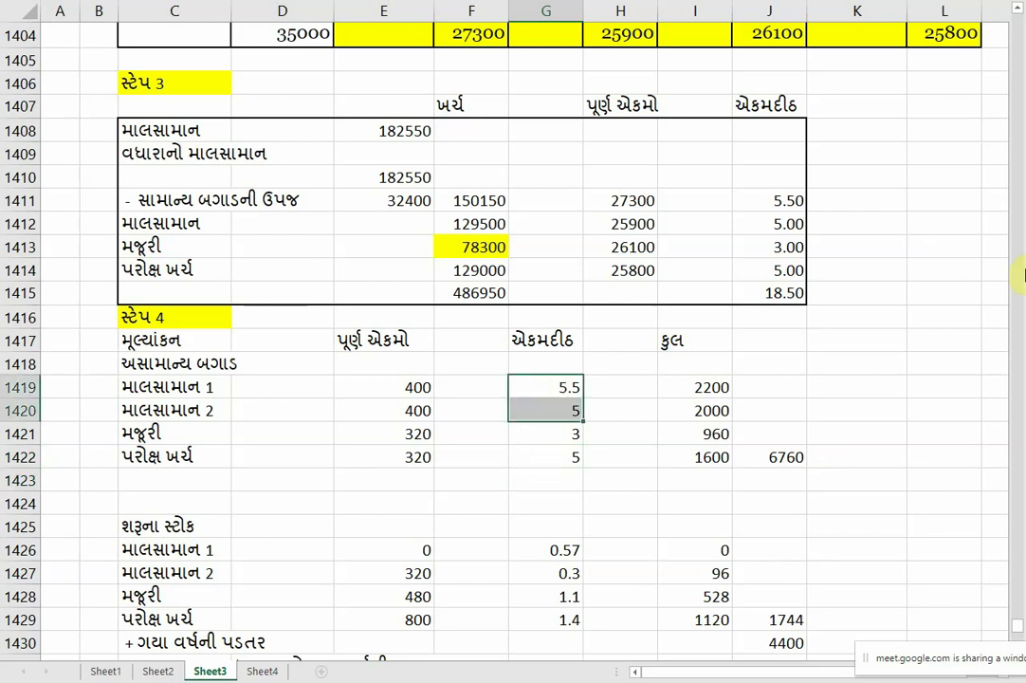
key("shift+Down")
key("shift+Down")
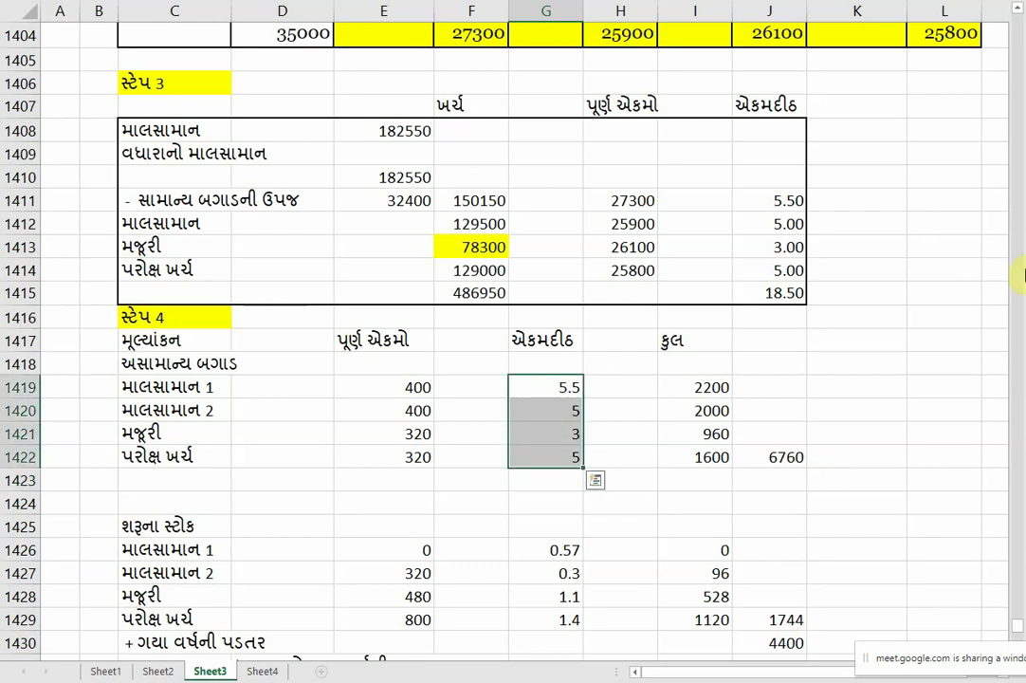
key("ctrl+c")
left_click(564, 548)
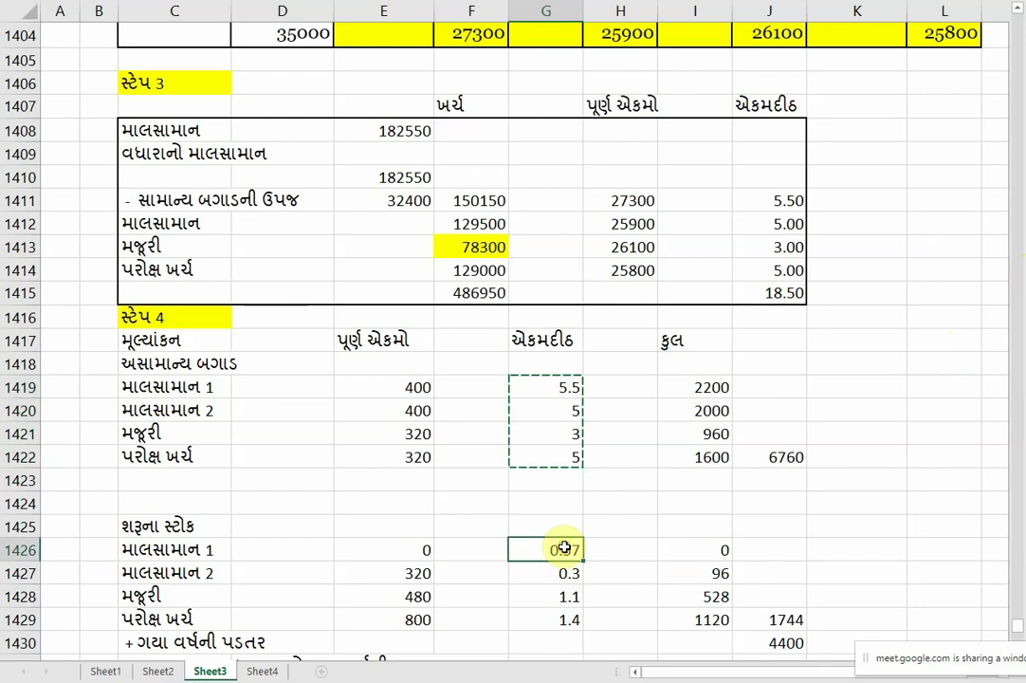
key("ctrl+v")
Paste the copied rates into the finished units block at G1433:G1436 and the semi-finished units block at G1441:G1444.
scroll(675, 572, "down", 2)
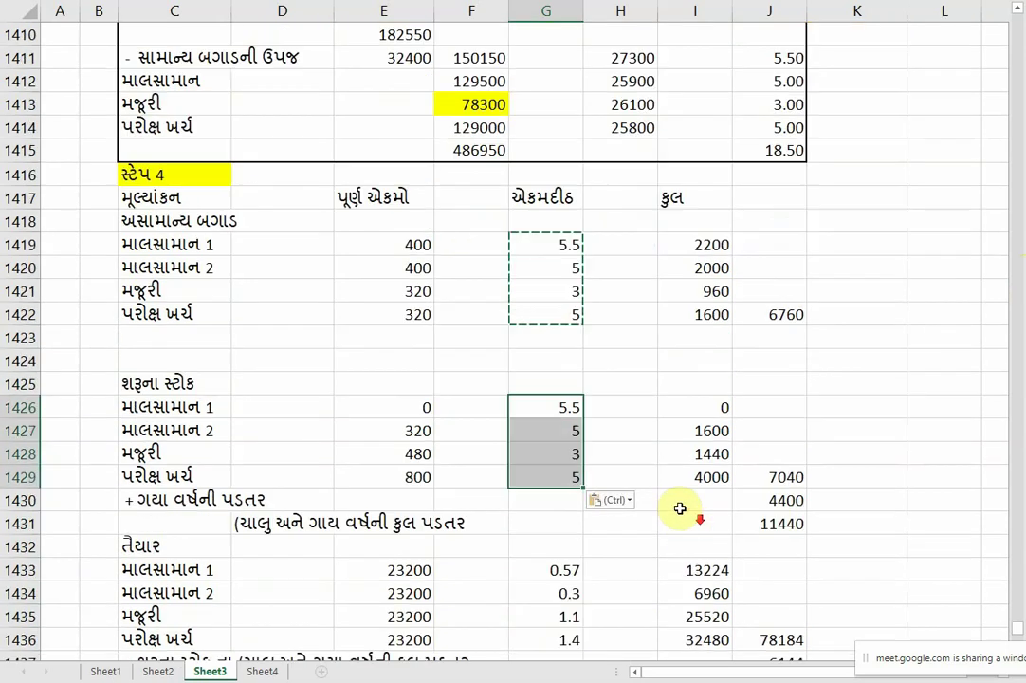
left_click(569, 570)
key("ctrl+v")
scroll(625, 569, "down", 3)
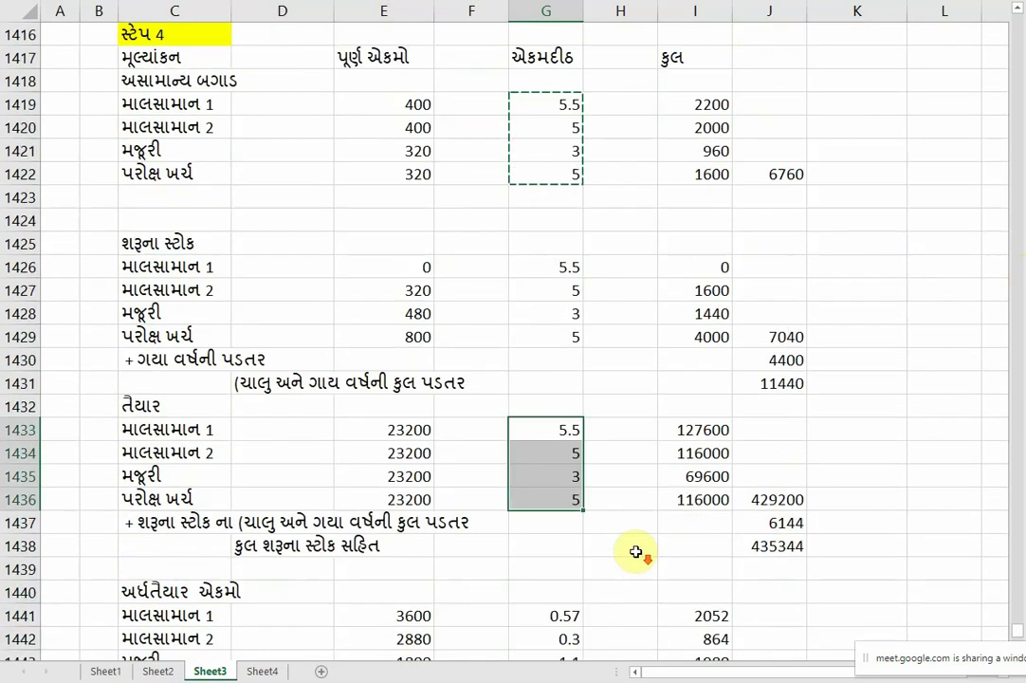
left_click(580, 549)
Change the Step 4 block heading in C1418 to "અસામાન્ય વધારો" (abnormal gain).
scroll(583, 550, "up", 3)
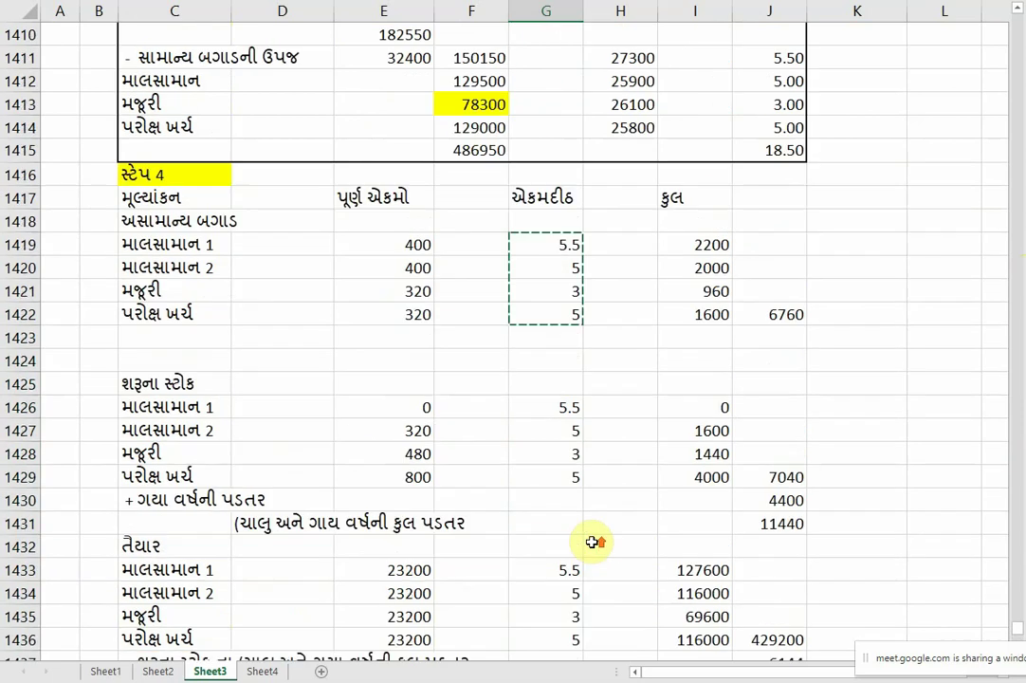
scroll(519, 470, "up", 2)
left_click(190, 363)
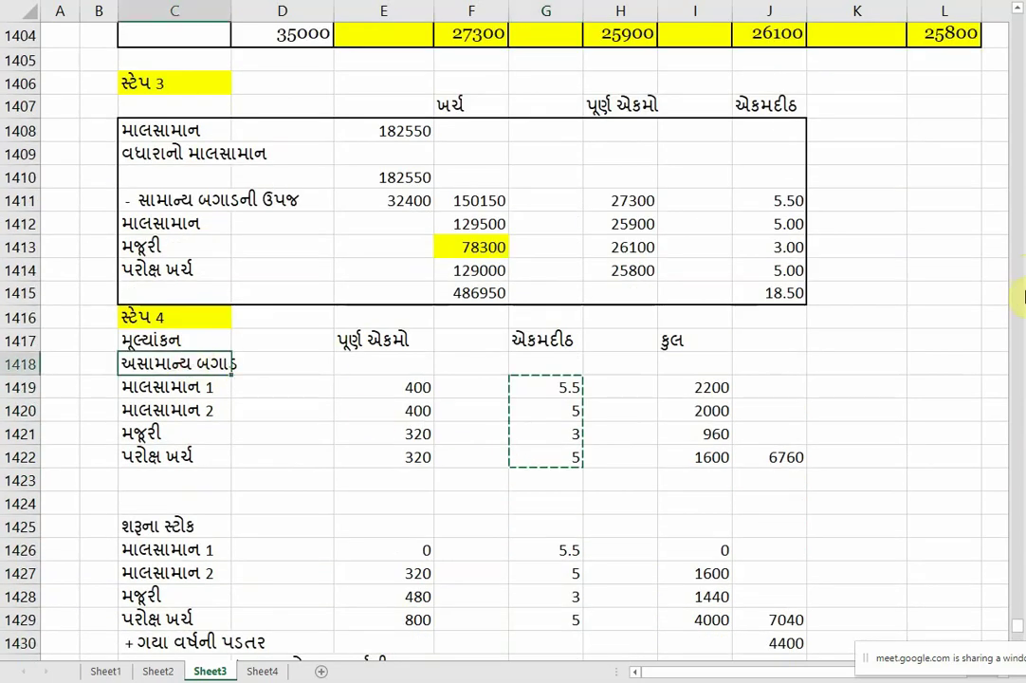
double_click(190, 363)
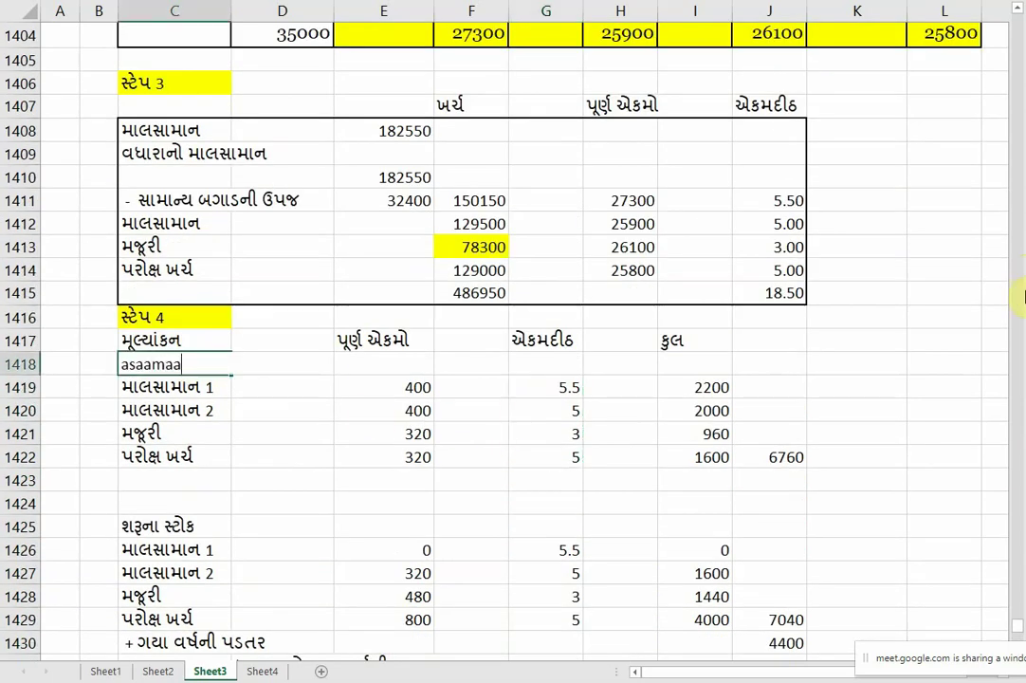
key("super+space")
type("vadhaa")
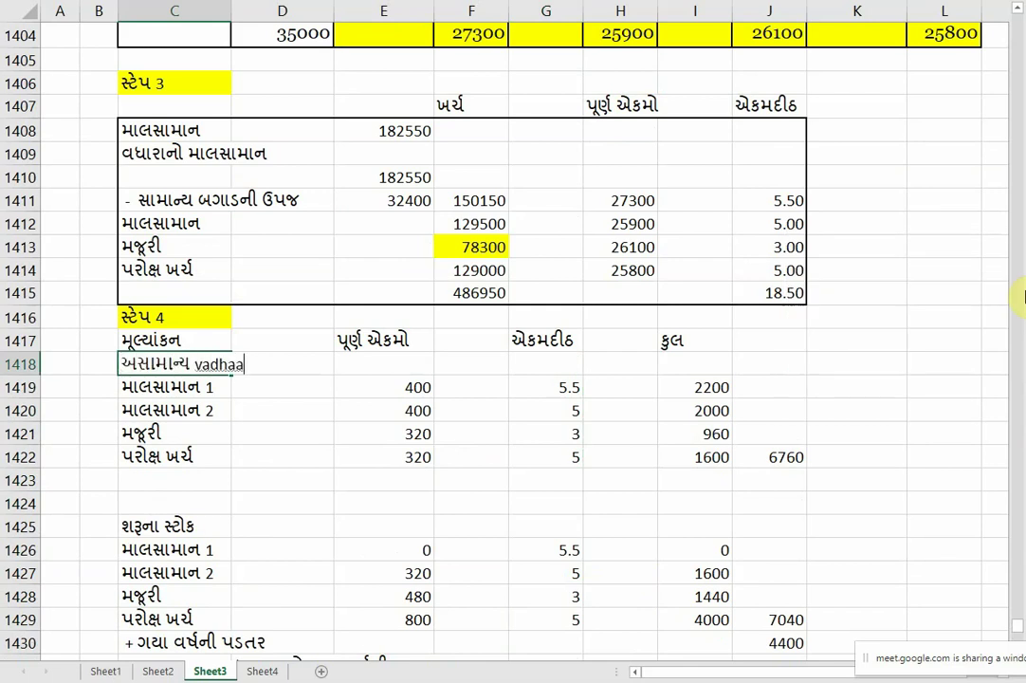
type("ro")
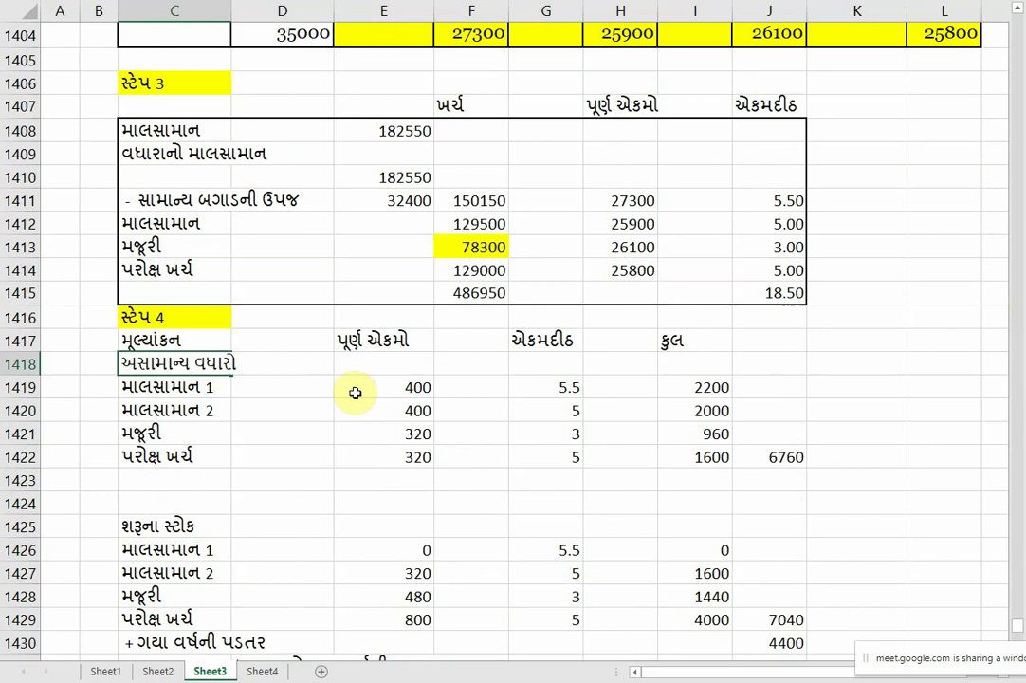
Set all four equivalent units of the abnormal gain block in E1419:E1422 to 700.
left_click(355, 388)
scroll(579, 446, "up", 2)
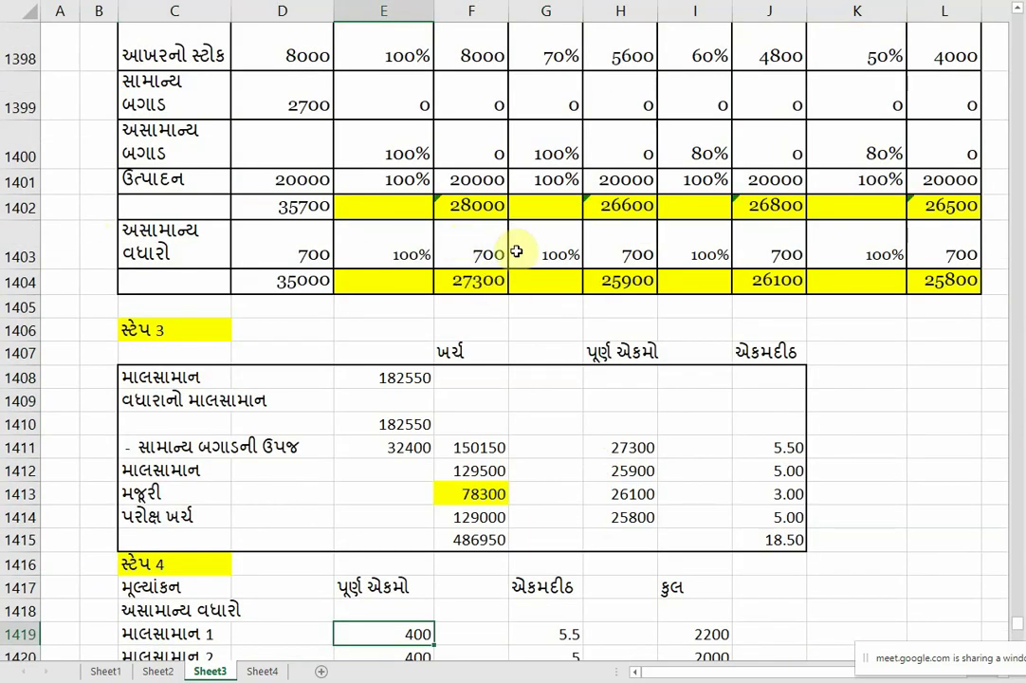
scroll(492, 484, "down", 3)
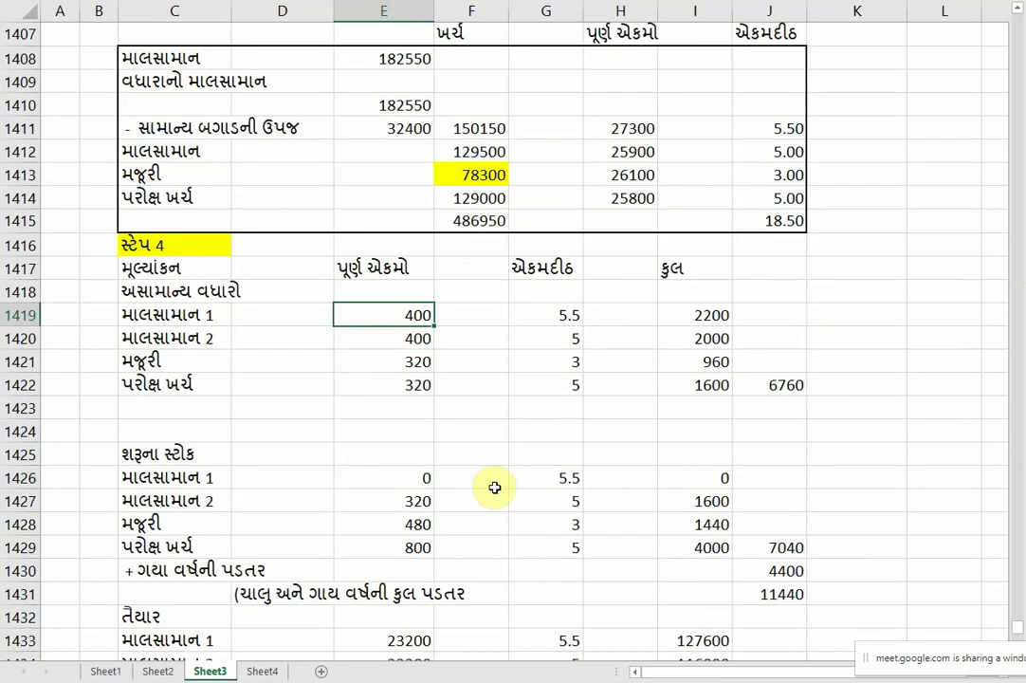
type("00")
key("Return")
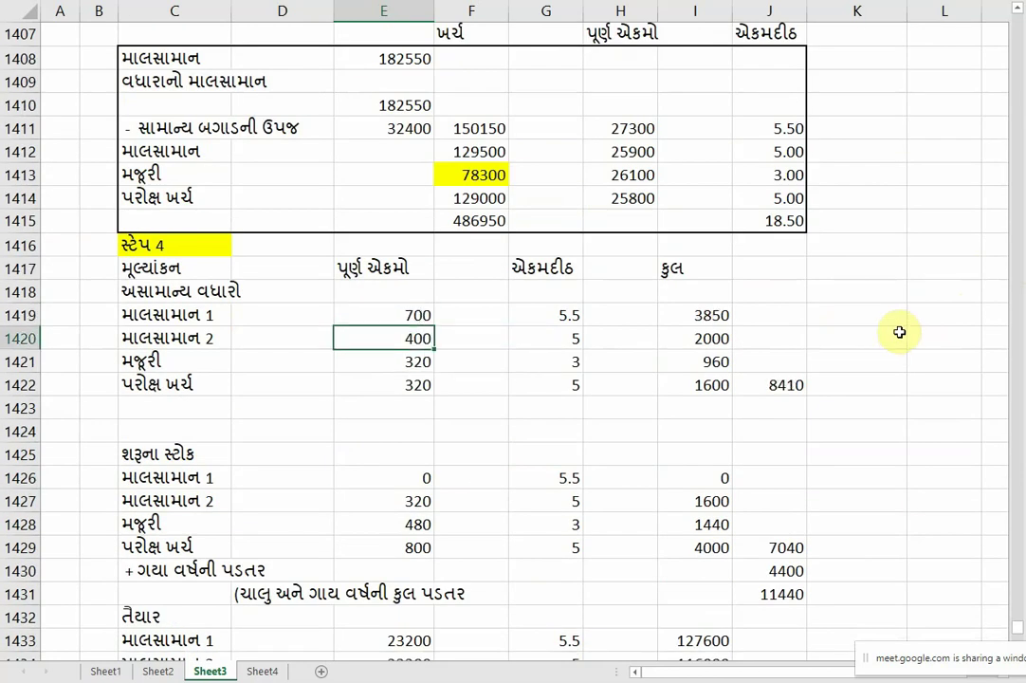
type("700")
key("Return")
type("7")
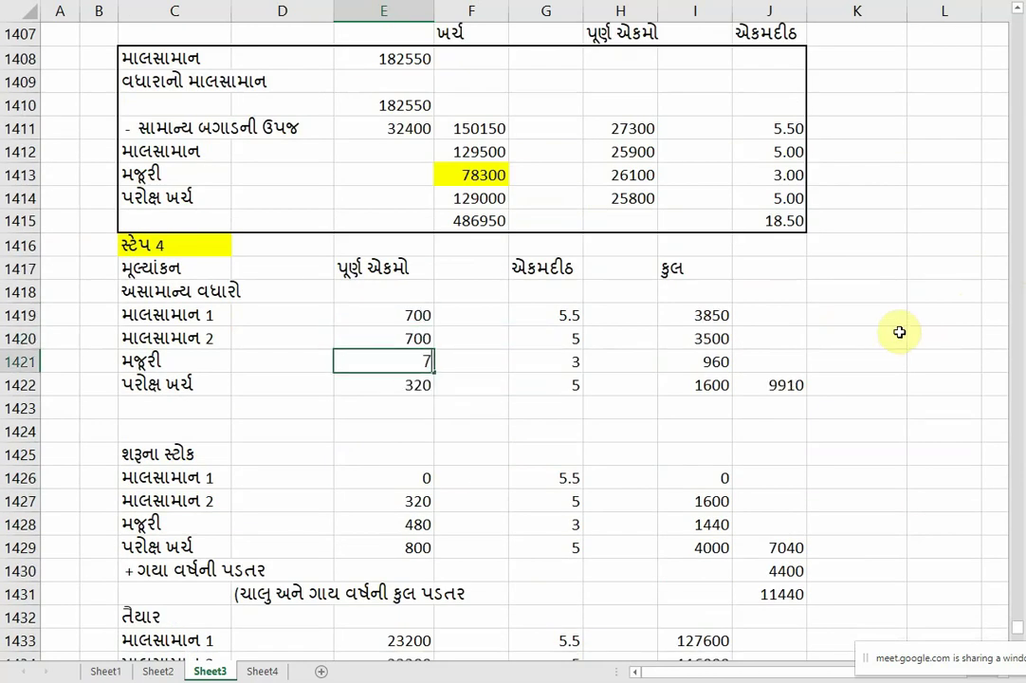
type("00")
key("Return")
type("700")
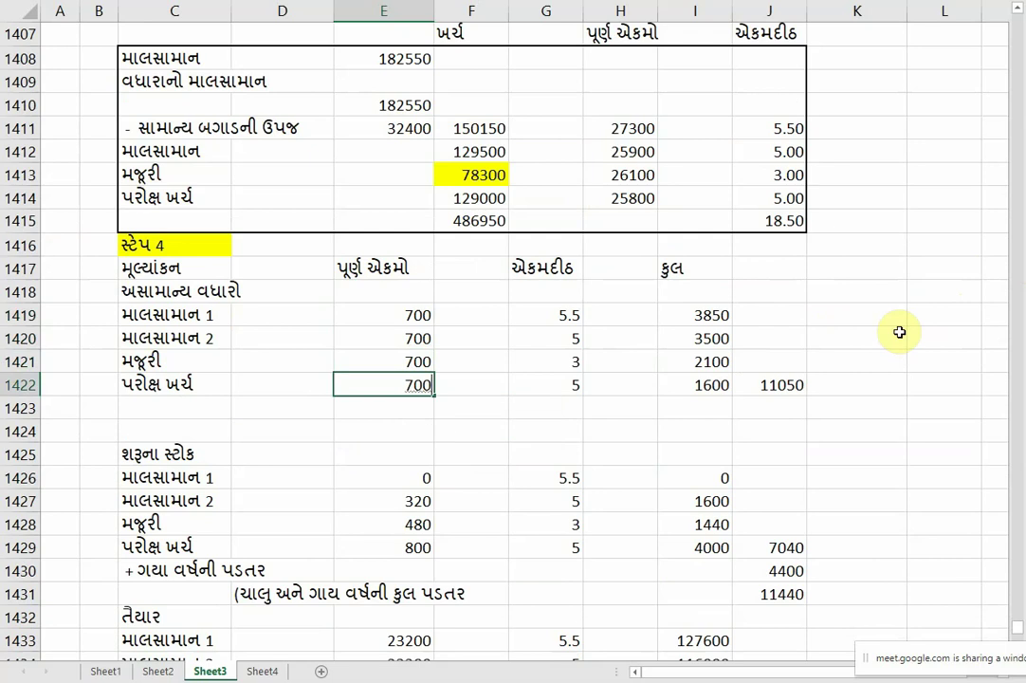
key("Return")
Set the opening stock equivalent units in E1427:E1429 to 1000 for material 2, 2000 for labour and 2500 for overheads.
scroll(464, 531, "up", 5)
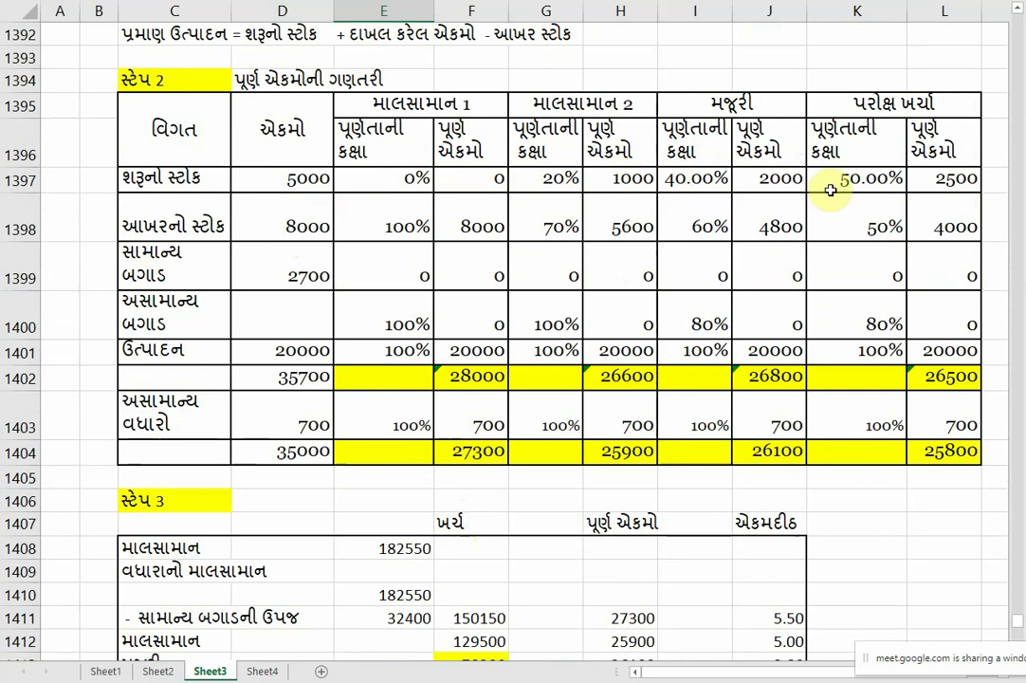
scroll(648, 403, "down", 6)
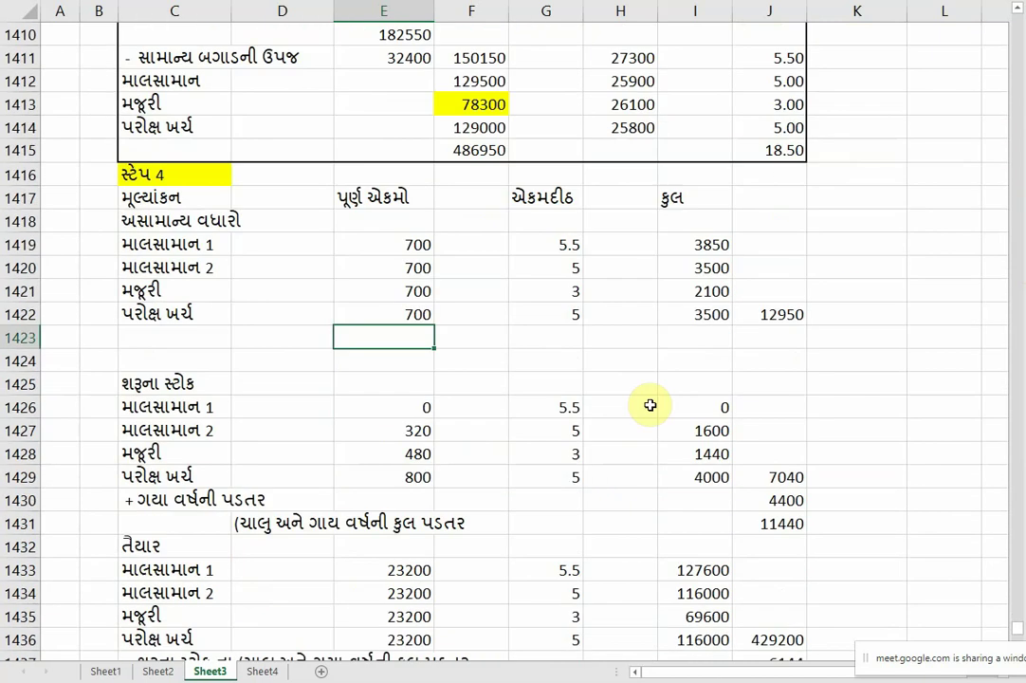
left_click(412, 431)
type("1000")
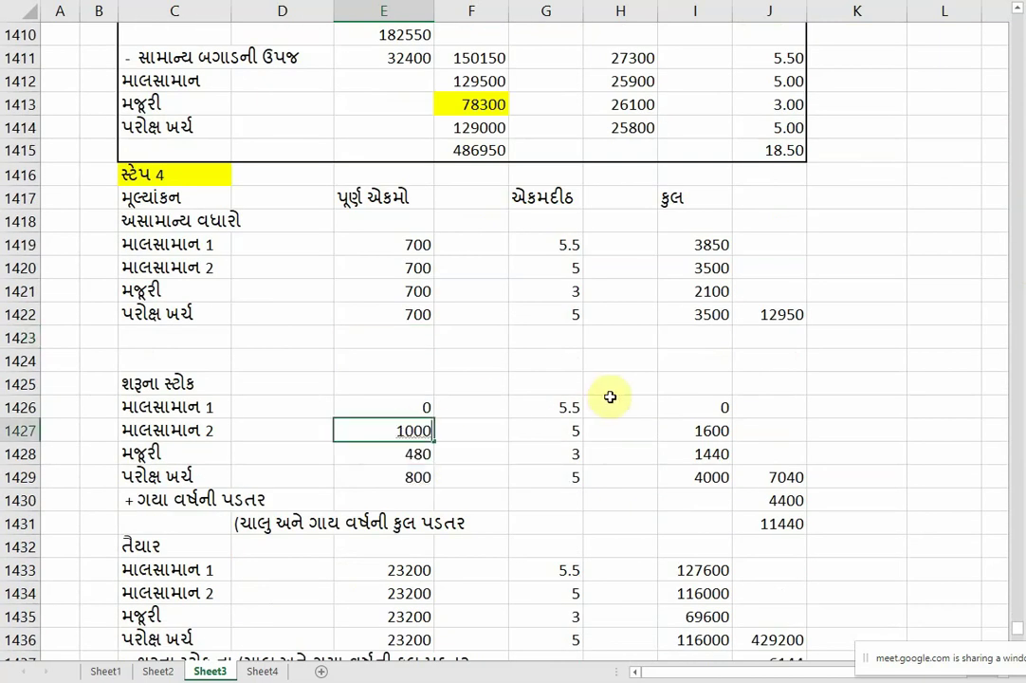
key("Return")
type("2000")
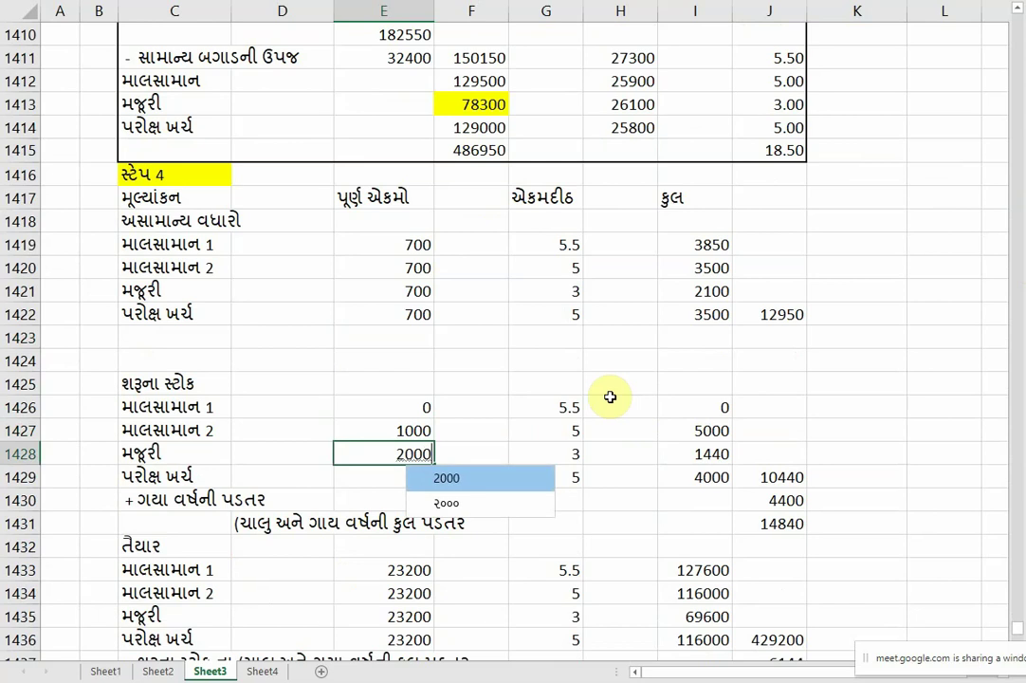
key("Return")
type("2500")
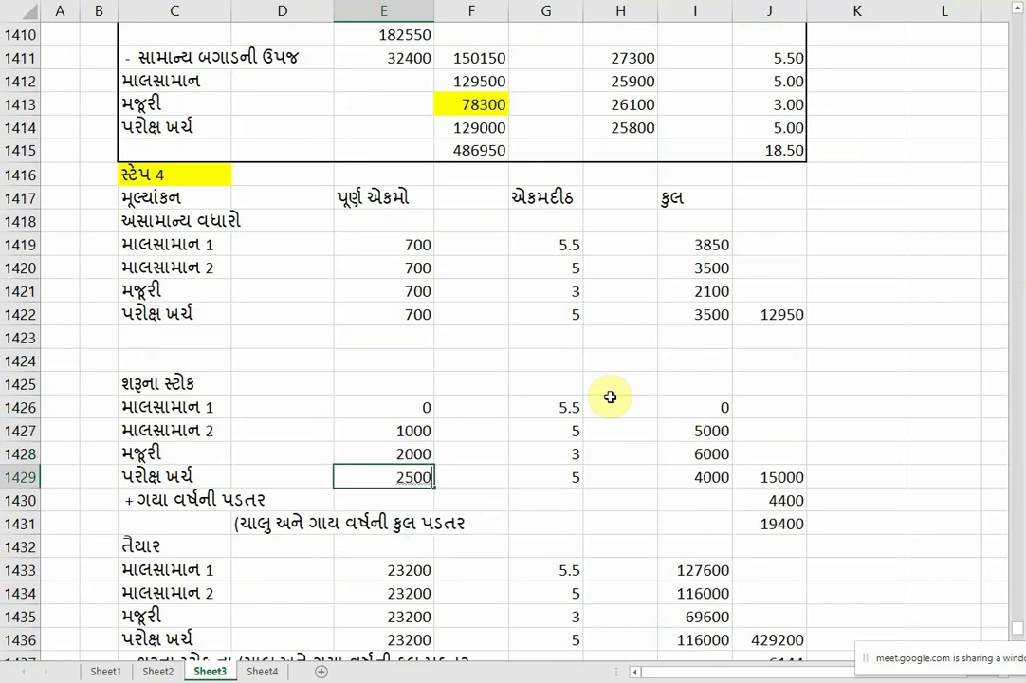
key("Return")
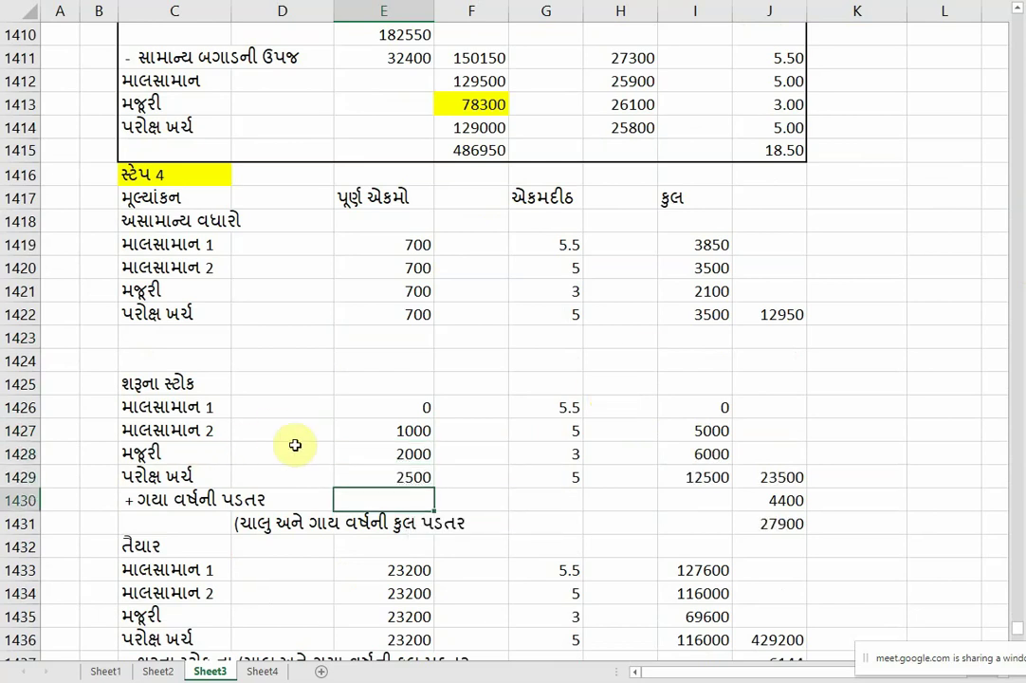
Set all four equivalent units of the finished units block in E1433:E1436 to 20000.
scroll(433, 484, "up", 4)
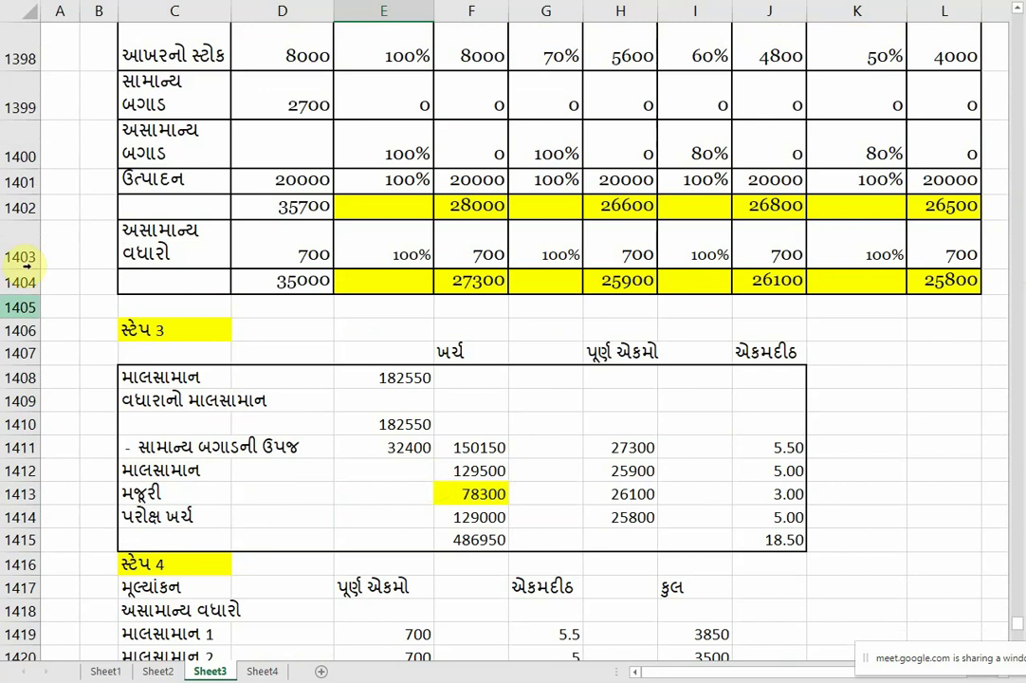
scroll(330, 377, "up", 1)
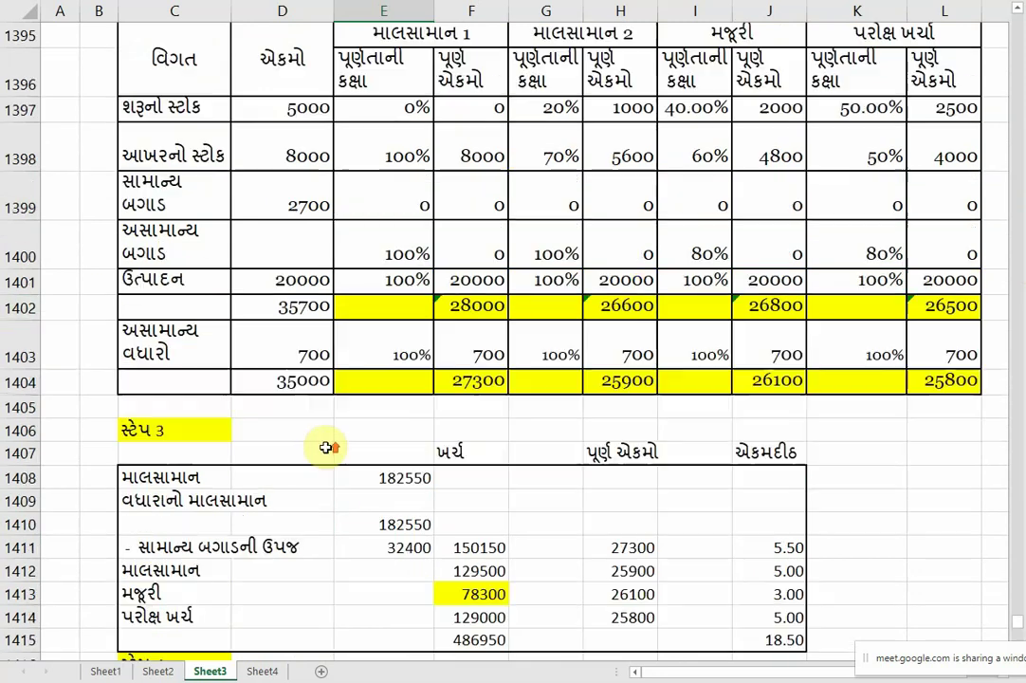
scroll(330, 443, "down", 3)
scroll(330, 443, "down", 3)
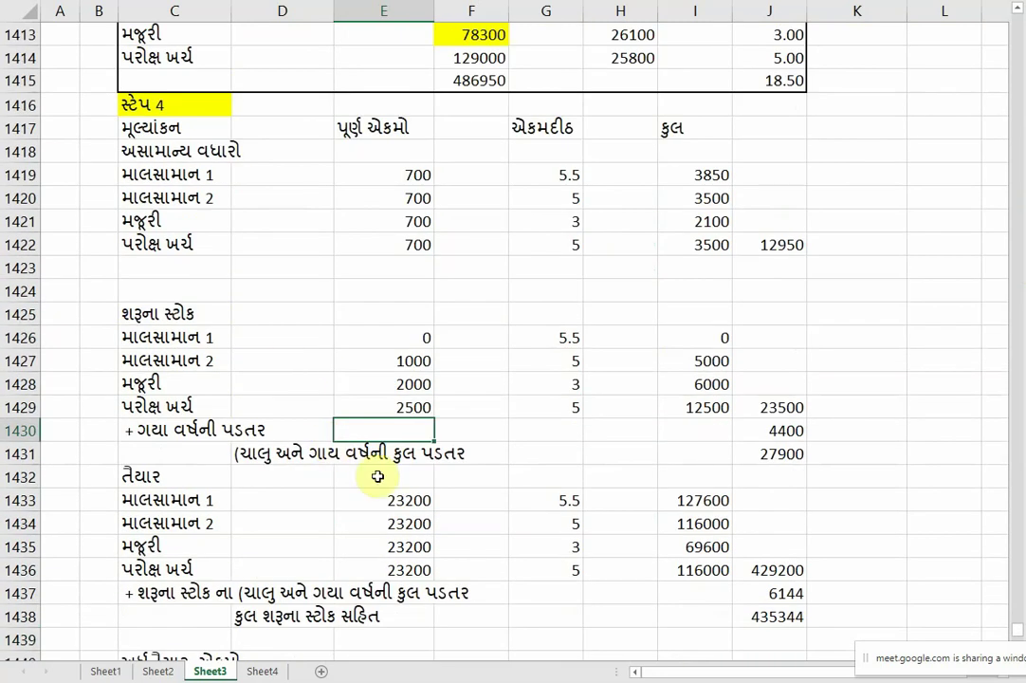
scroll(365, 427, "up", 6)
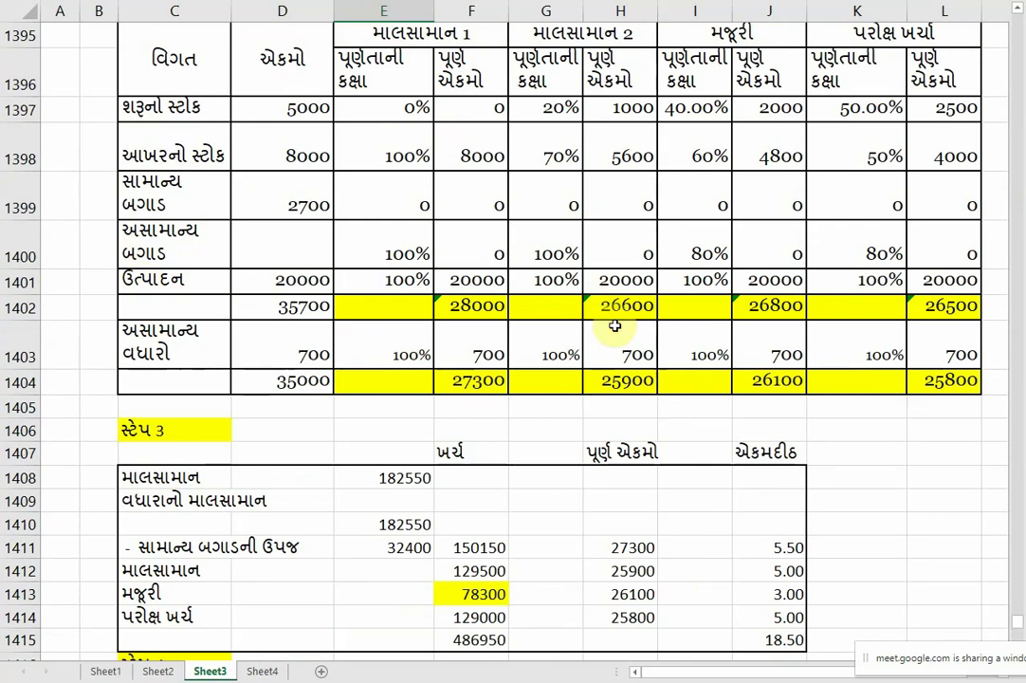
scroll(664, 336, "down", 6)
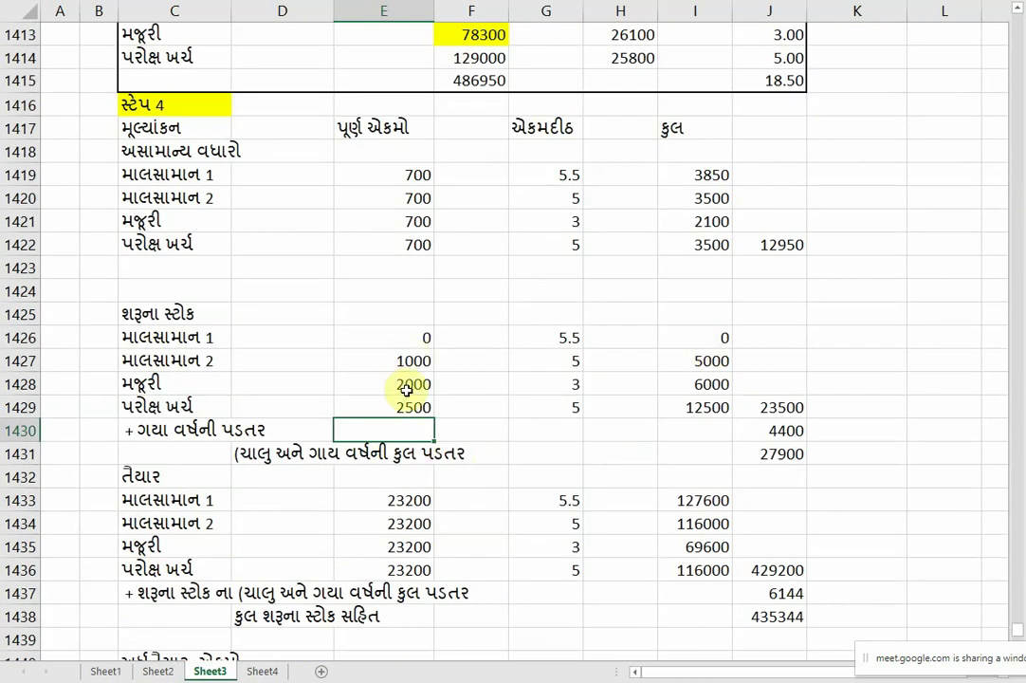
scroll(407, 389, "down", 2)
left_click(403, 363)
type("2")
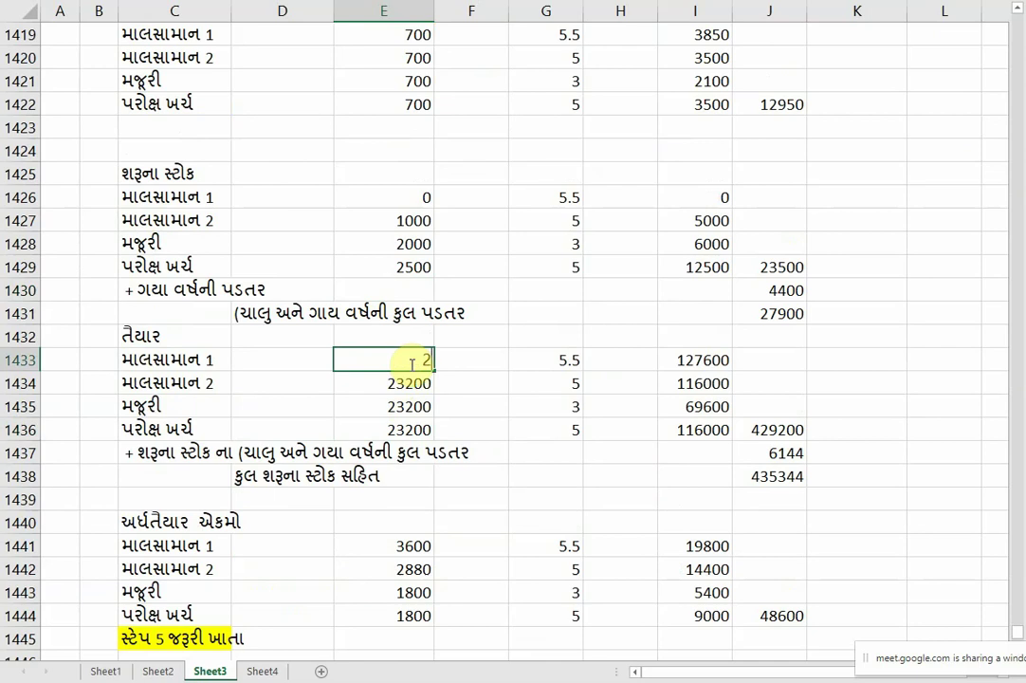
type("0000")
key("Return")
type("2000")
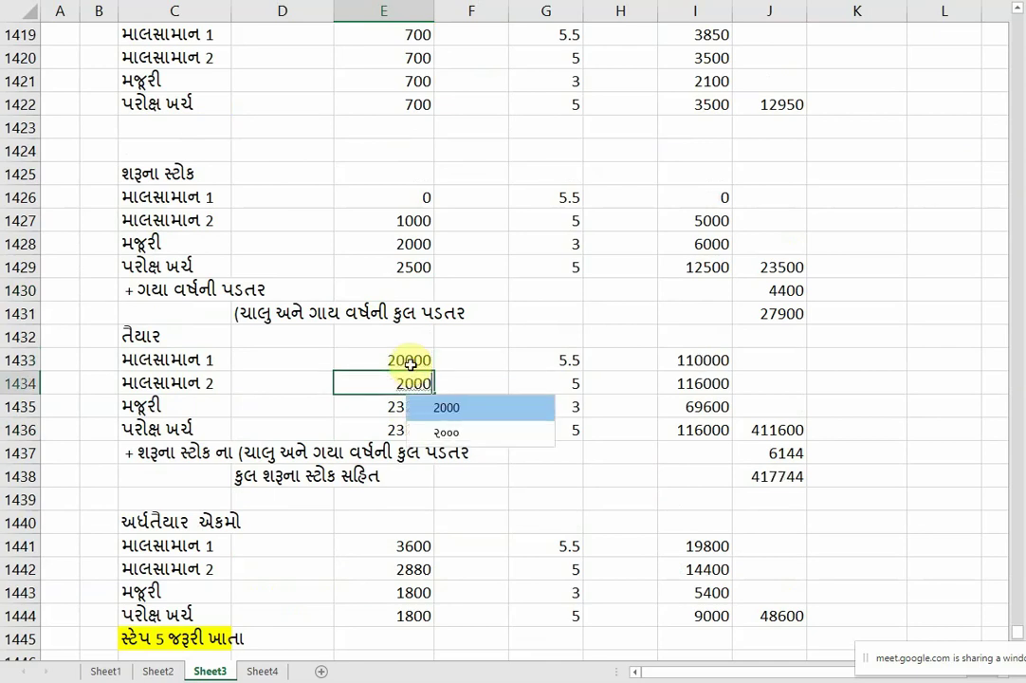
type("0")
key("Return")
type("2000")
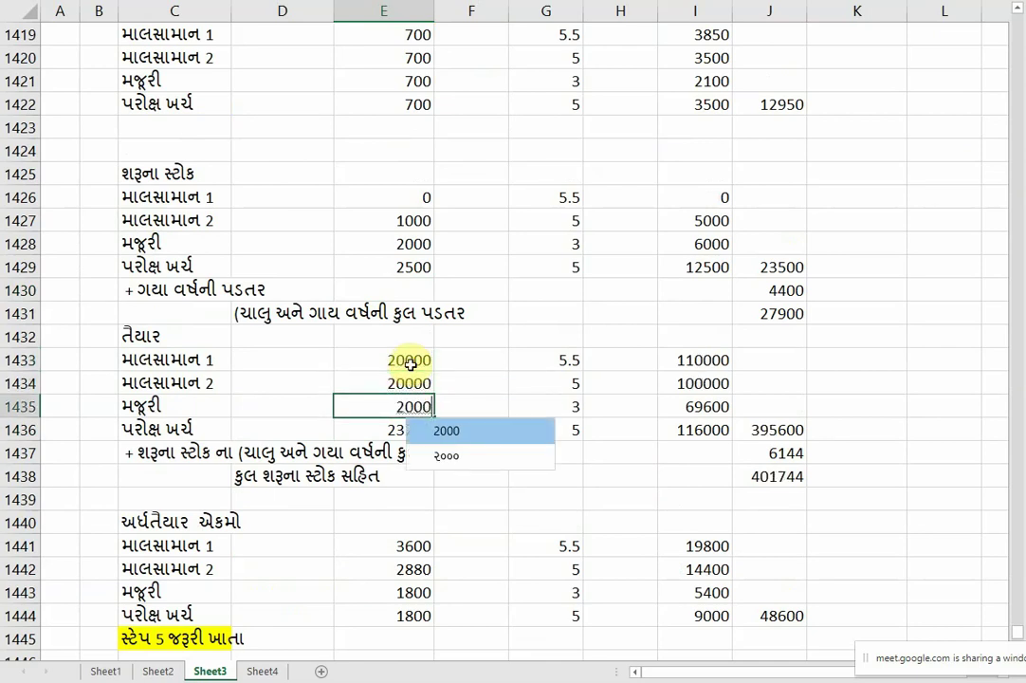
type("0")
key("Return")
type("20")
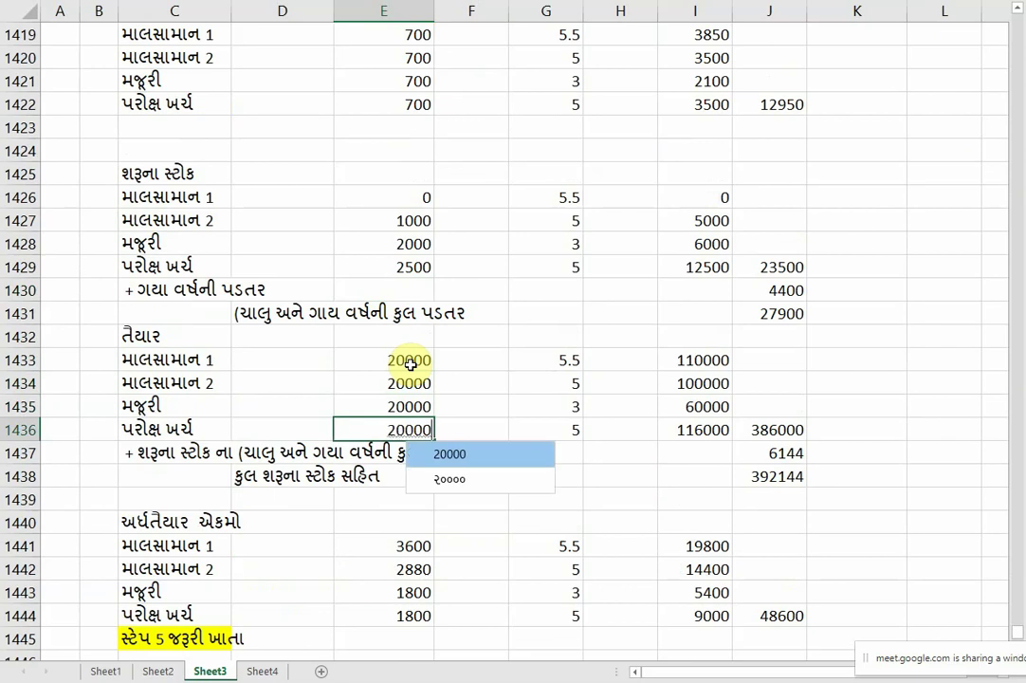
type("000")
key("Return")
key("Return")
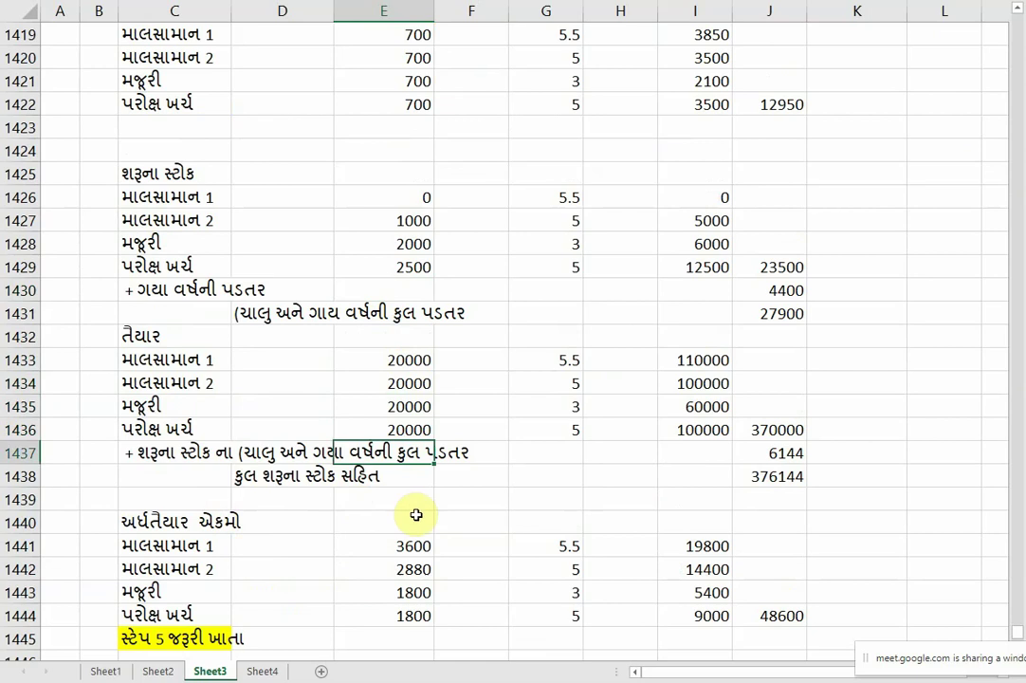
Set the work-in-progress equivalent units in E1441:E1444 to 8000 for material 1, 5600 for material 2, 4800 for labour and 4000 for overheads.
scroll(446, 502, "up", 5)
scroll(357, 406, "up", 2)
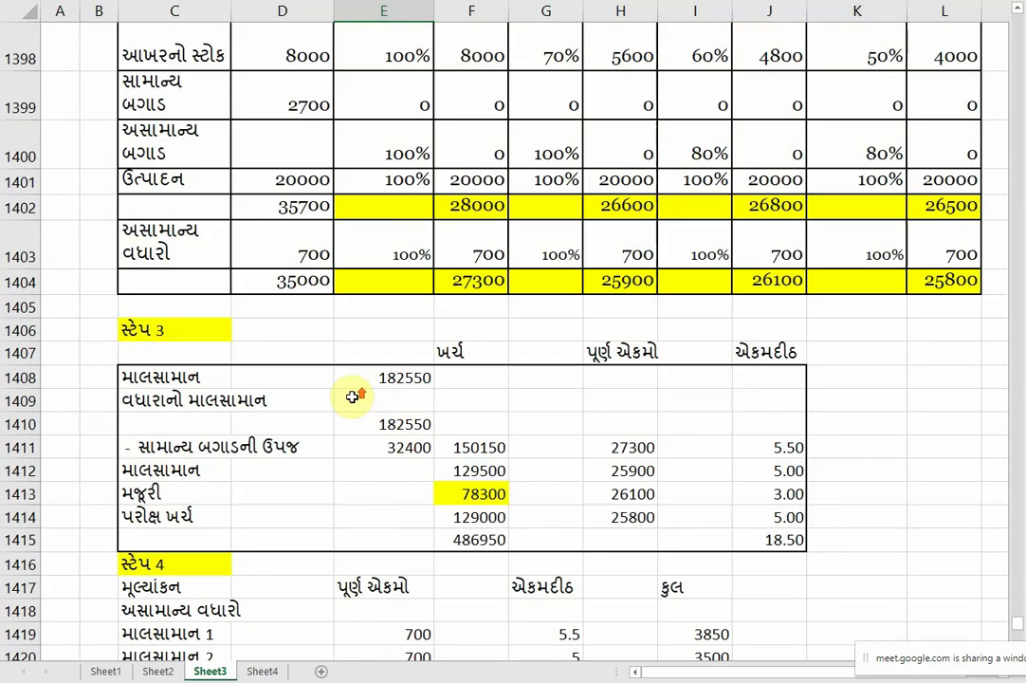
scroll(275, 220, "up", 1)
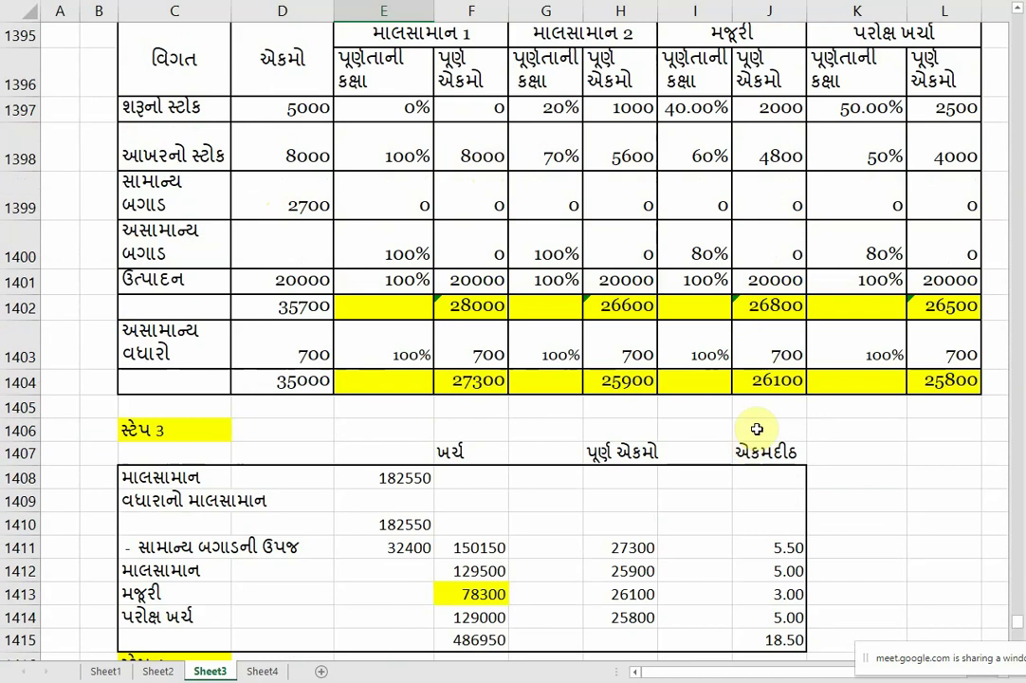
scroll(770, 408, "down", 9)
scroll(749, 392, "down", 2)
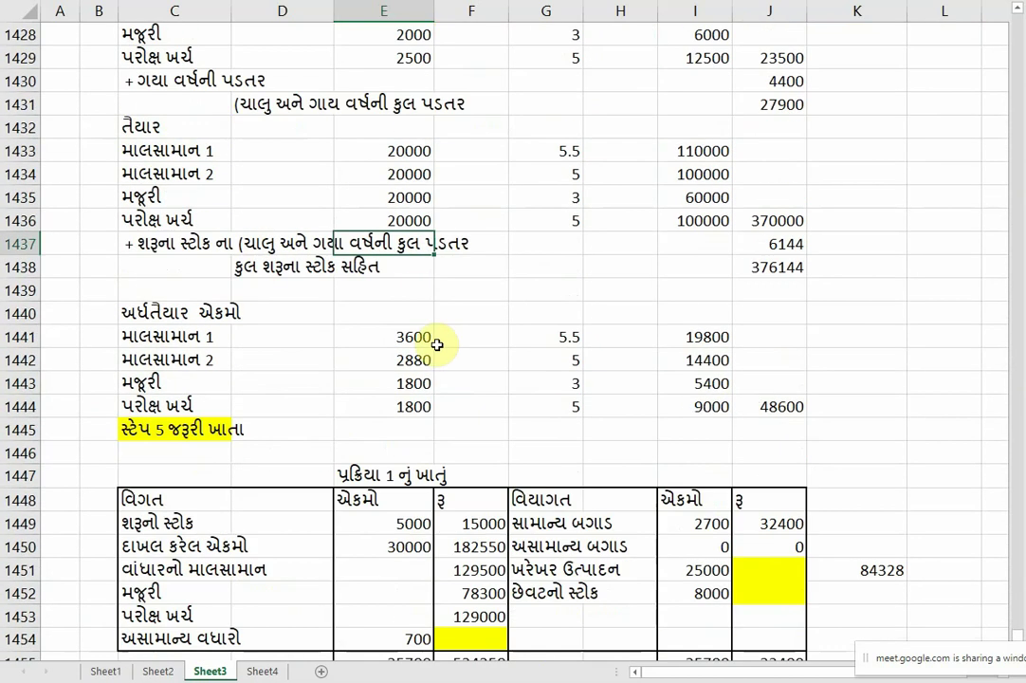
left_click(426, 338)
type("8000")
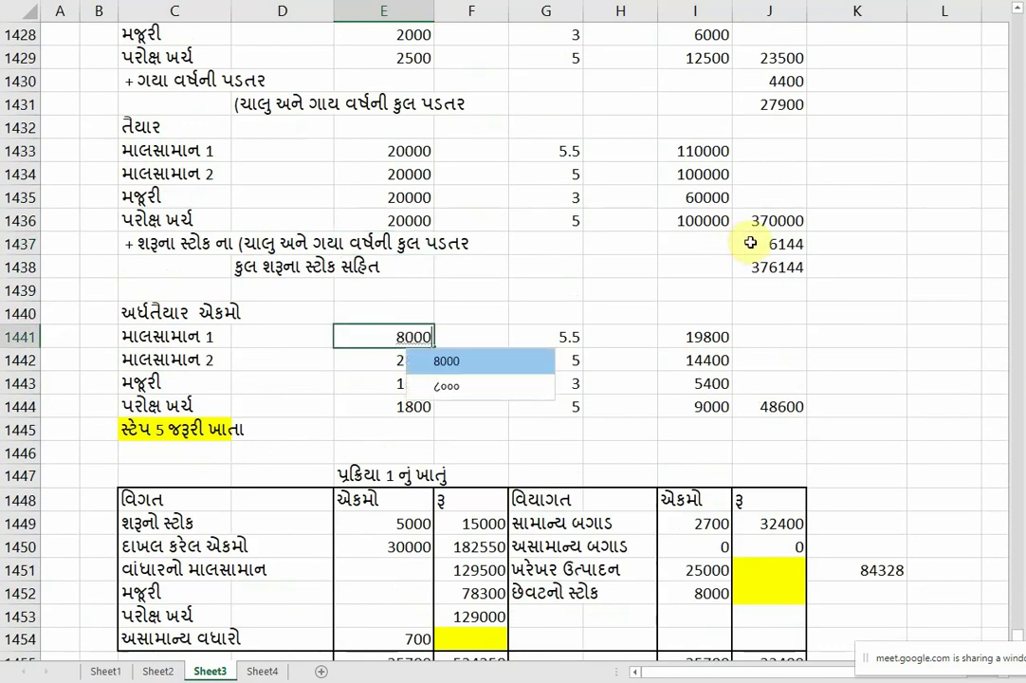
key("Return")
type("5600")
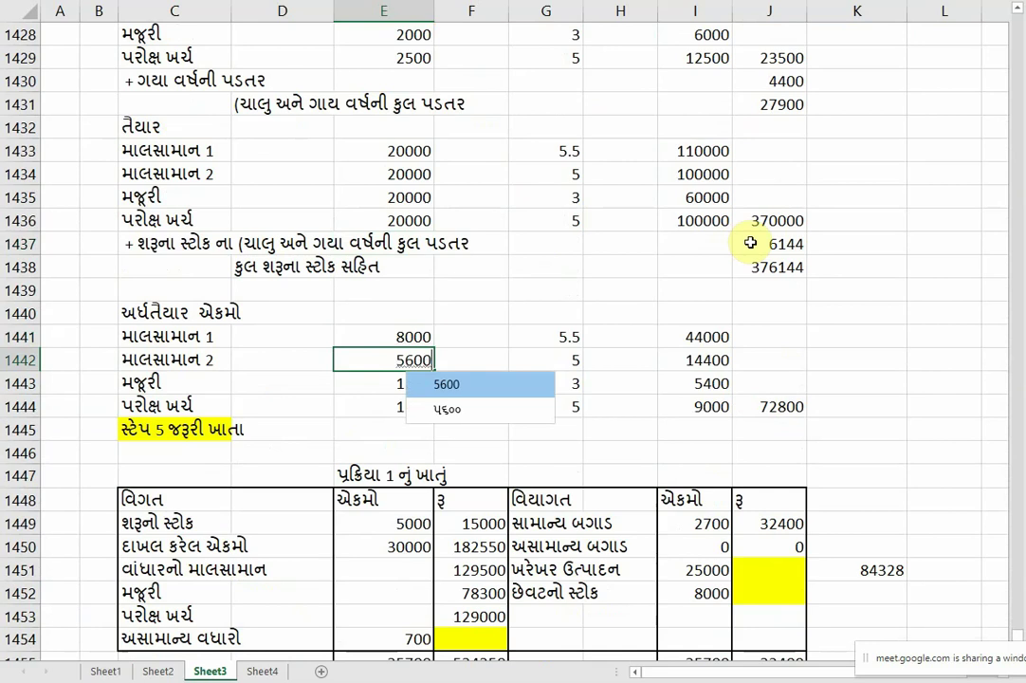
key("Return")
key("Return")
type("480")
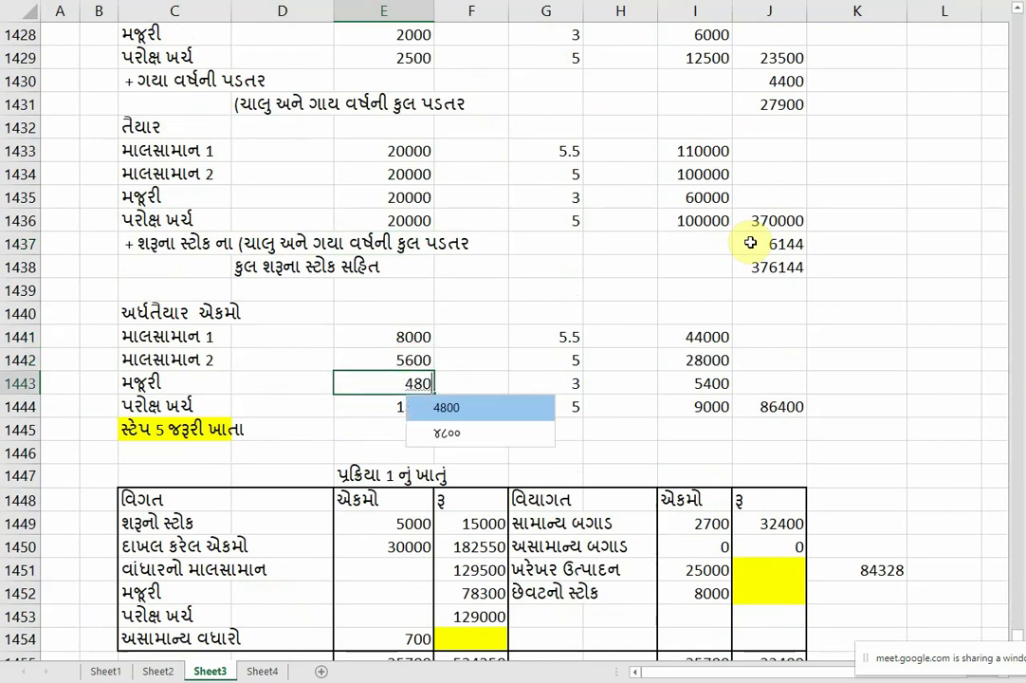
type("0")
key("Return")
key("Return")
type("40")
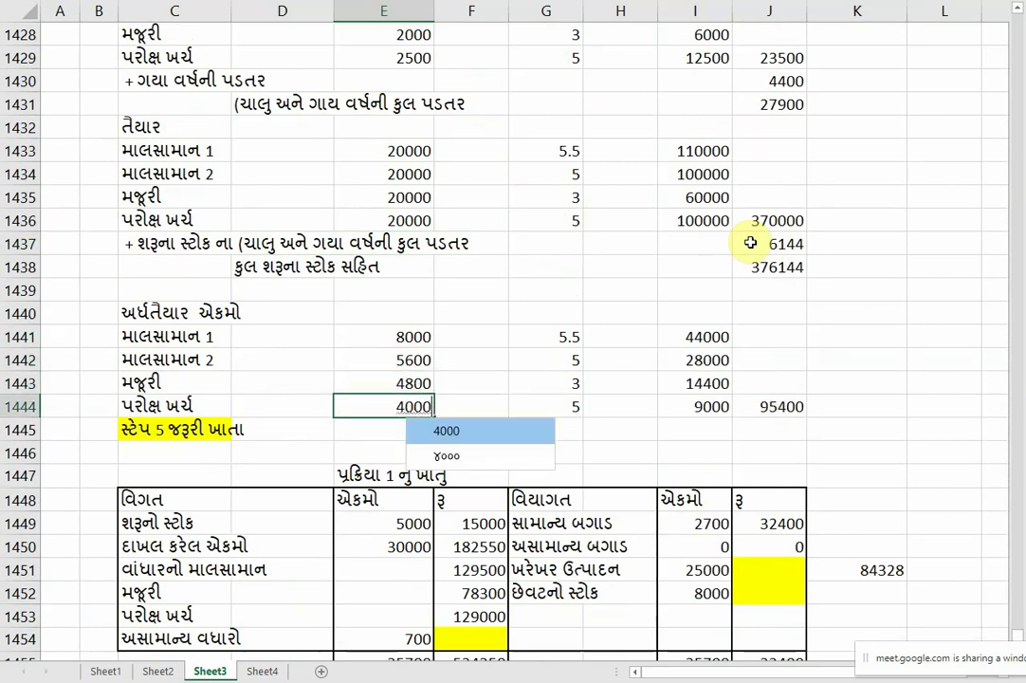
type("00")
key("Return")
key("Return")
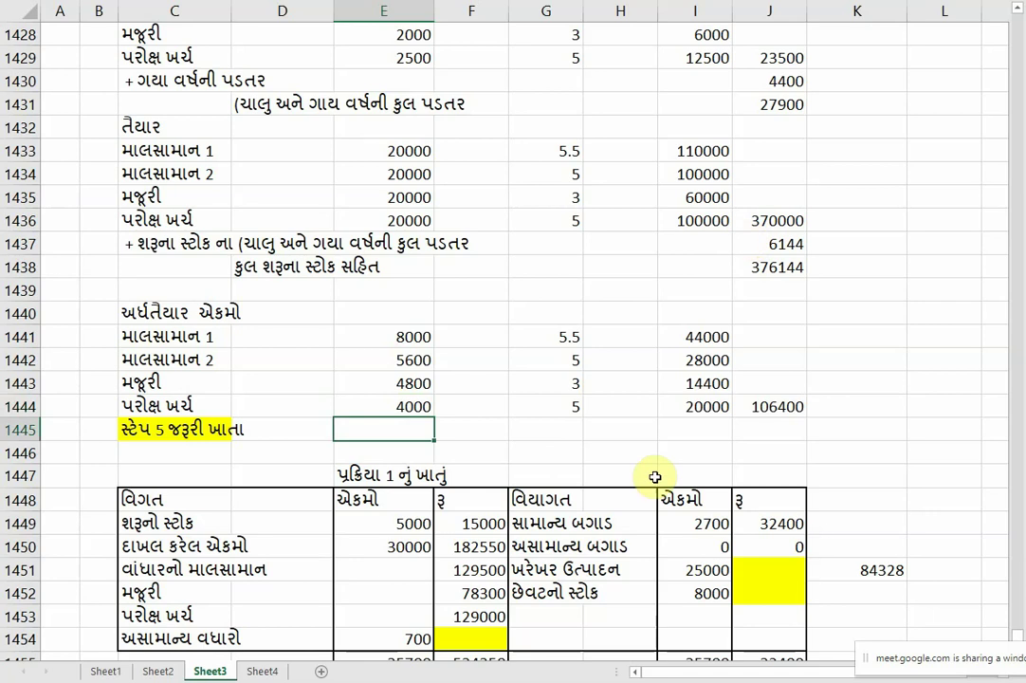
Set the previous year's cost of the opening stock in J1430 to 15000.
scroll(830, 380, "up", 4)
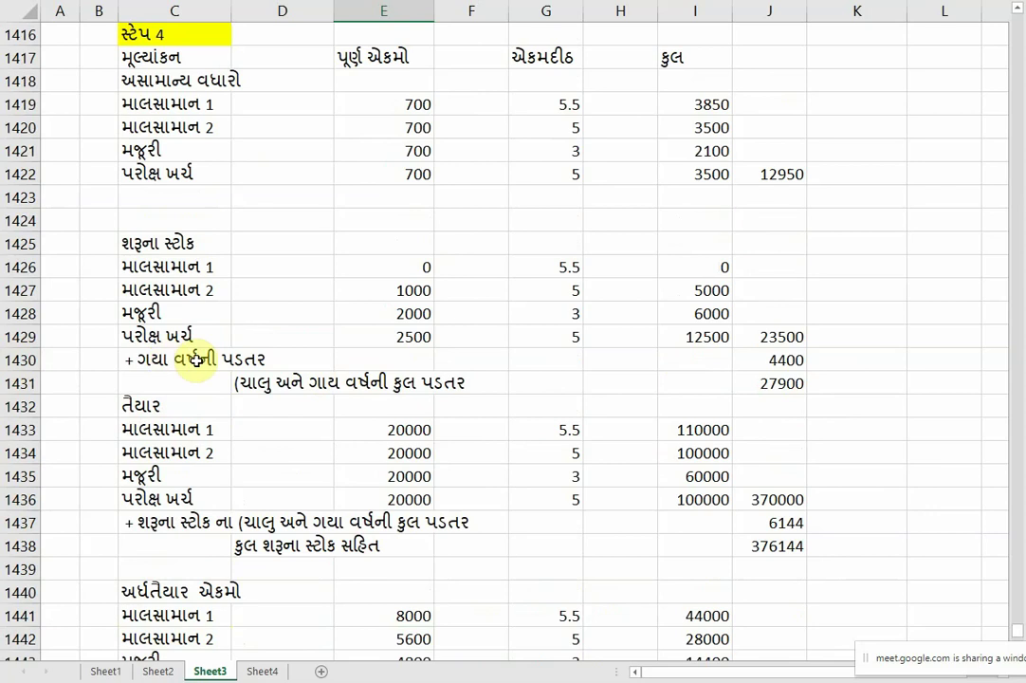
left_click(780, 359)
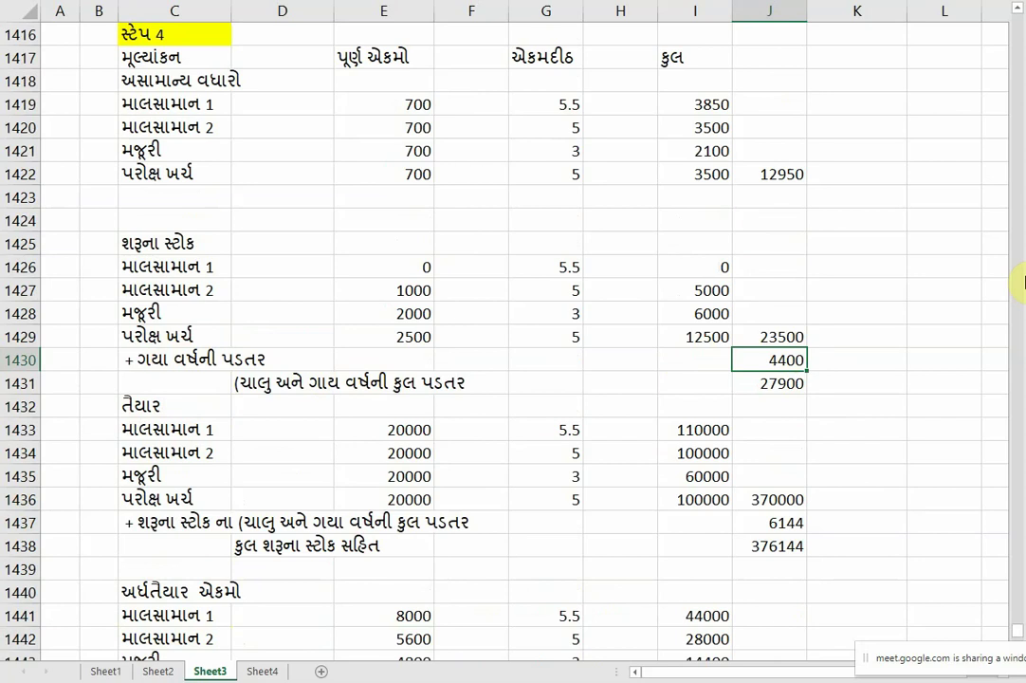
type("1500")
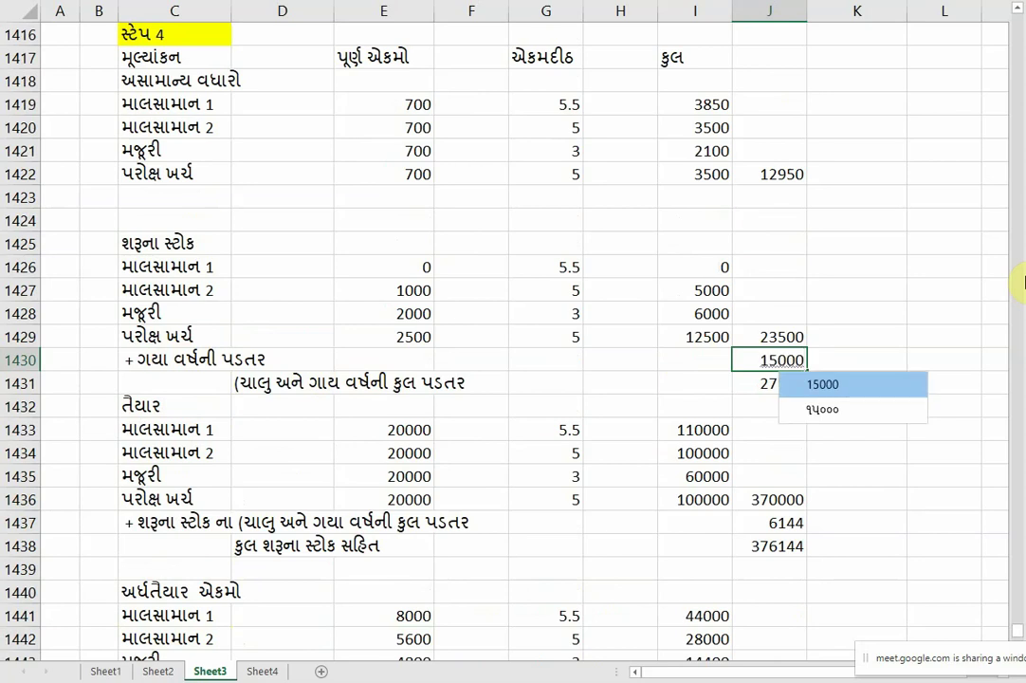
type("0")
key("Return")
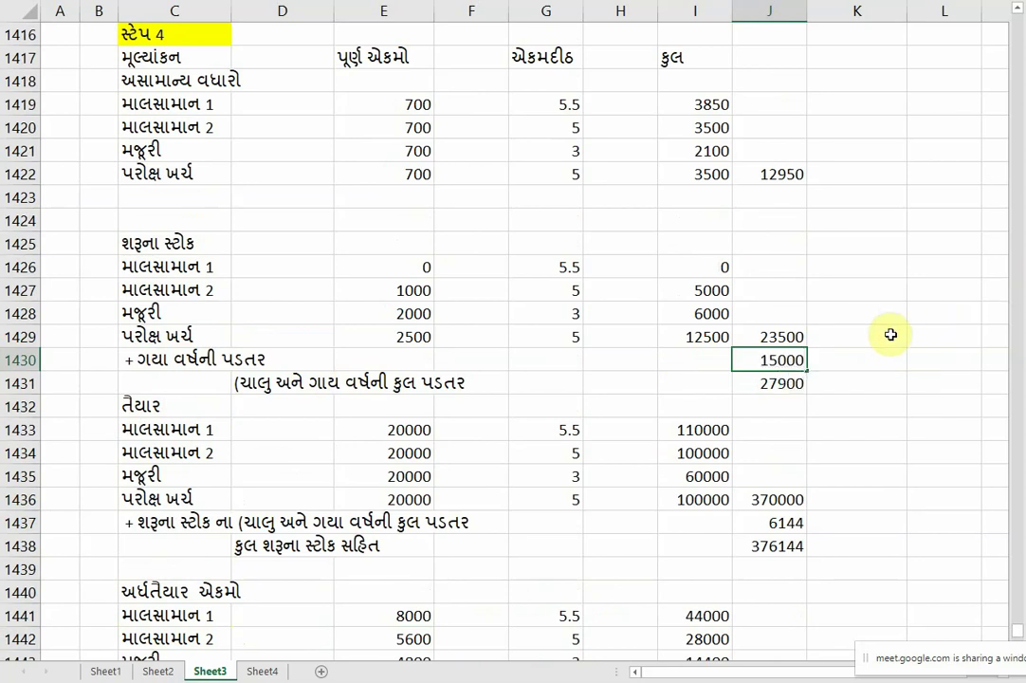
key("Return")
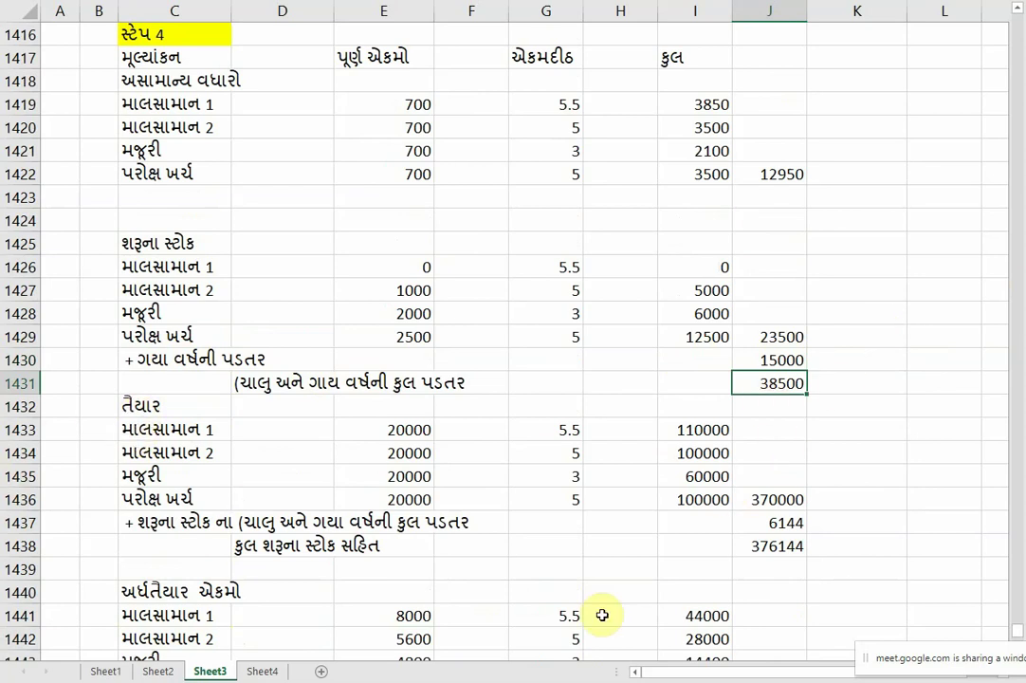
Set the opening stock's combined current and previous year cost in J1437 of the finished units block to 38500.
left_click(785, 522)
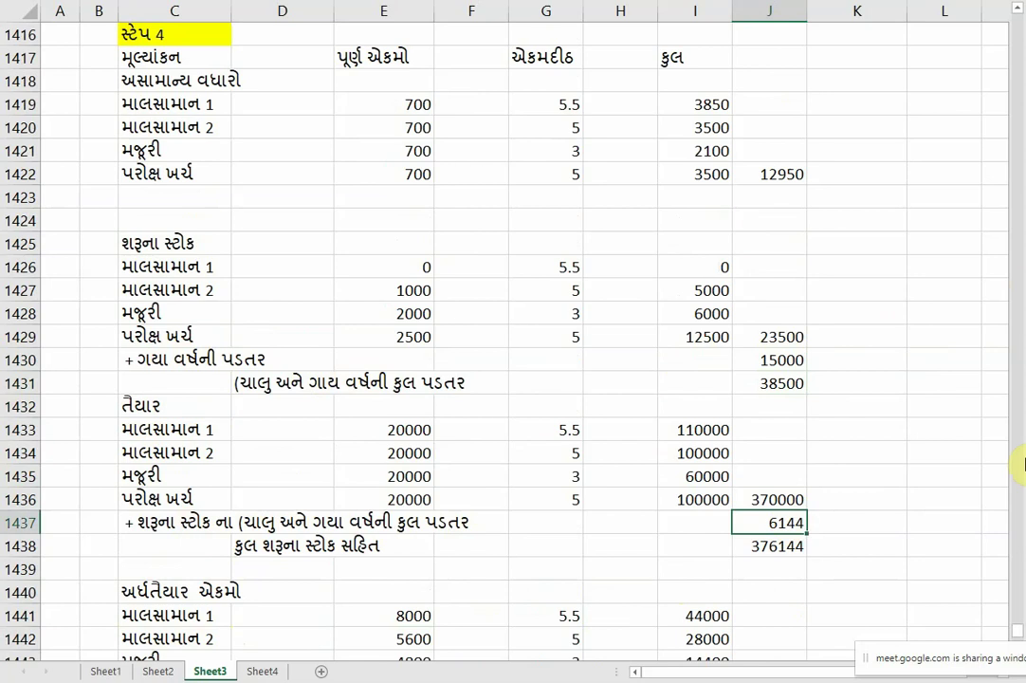
type("35")
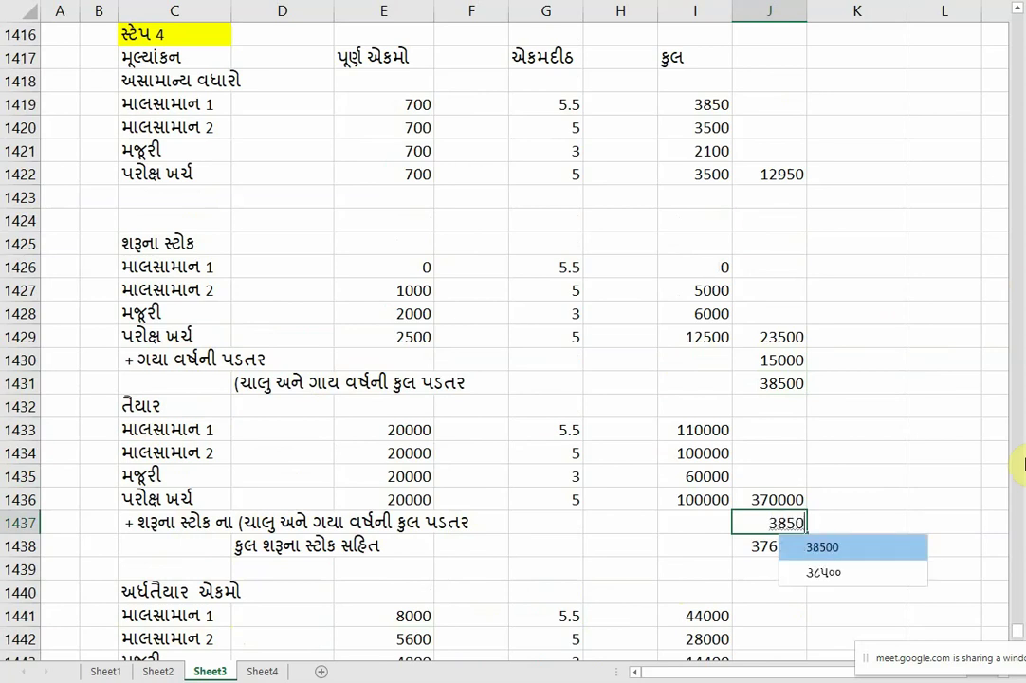
type("500")
key("Return")
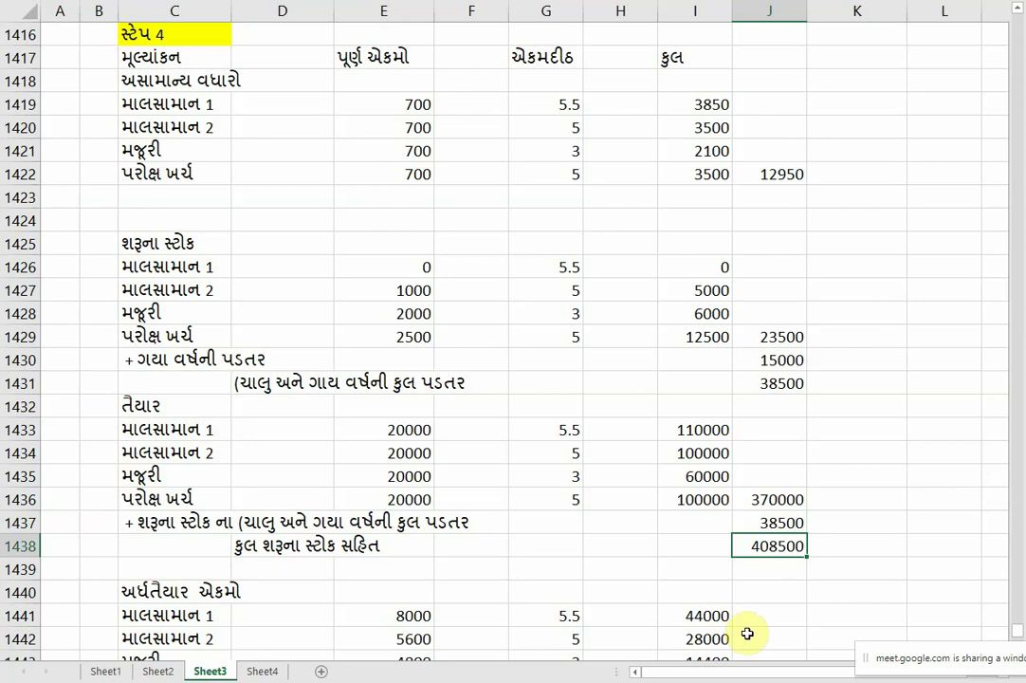
Highlight the Step 4 block totals in J1438, J1431, J1422 and J1444 with yellow fill.
right_click(772, 550)
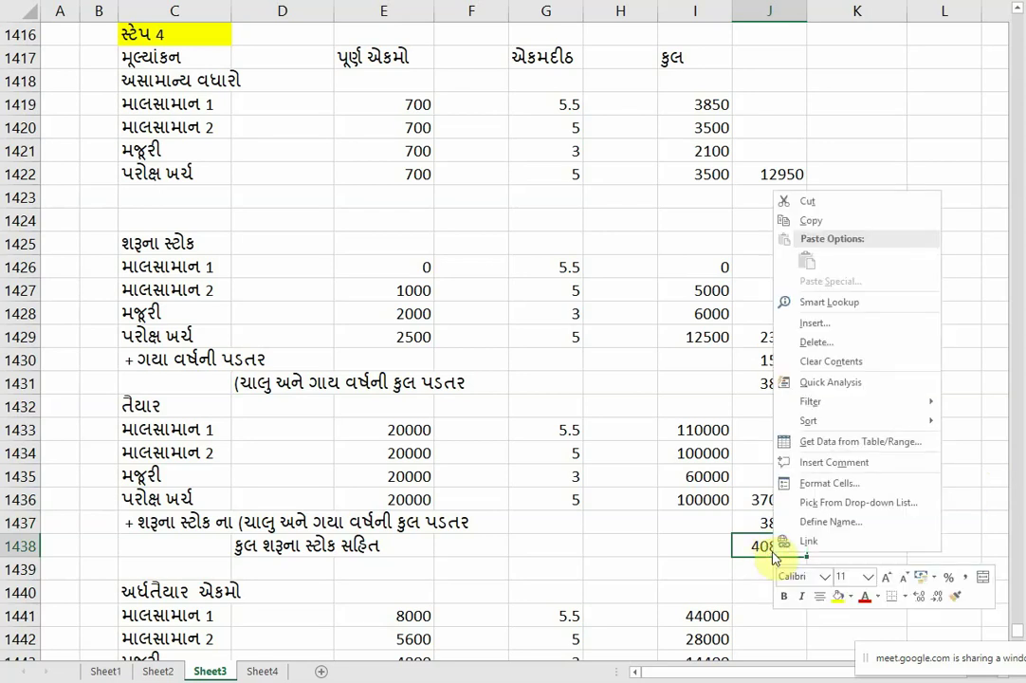
left_click(838, 597)
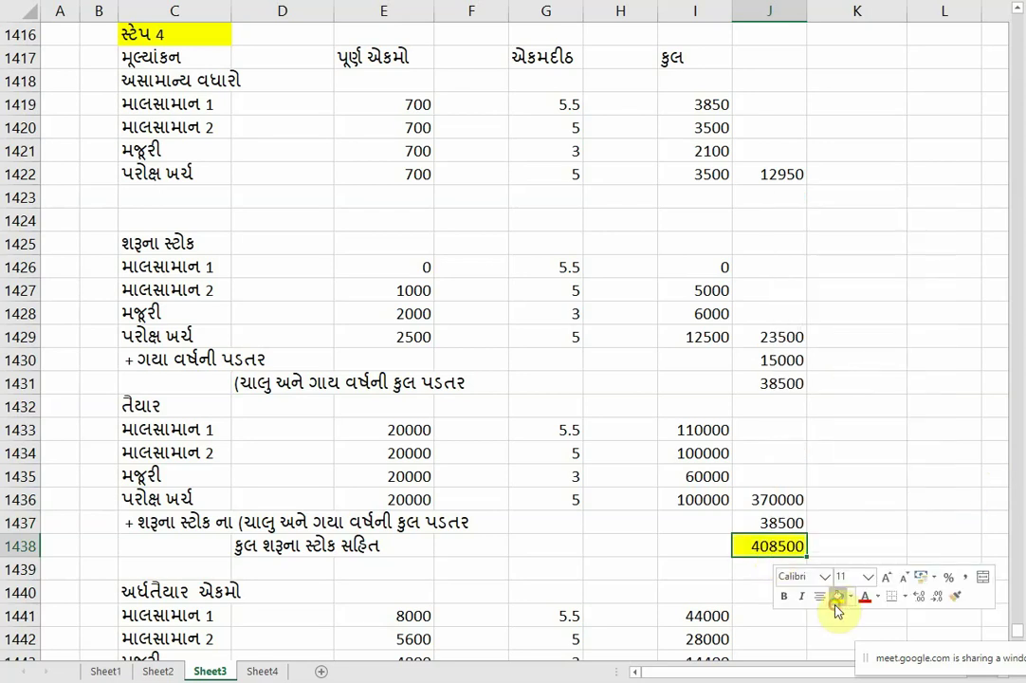
right_click(765, 383)
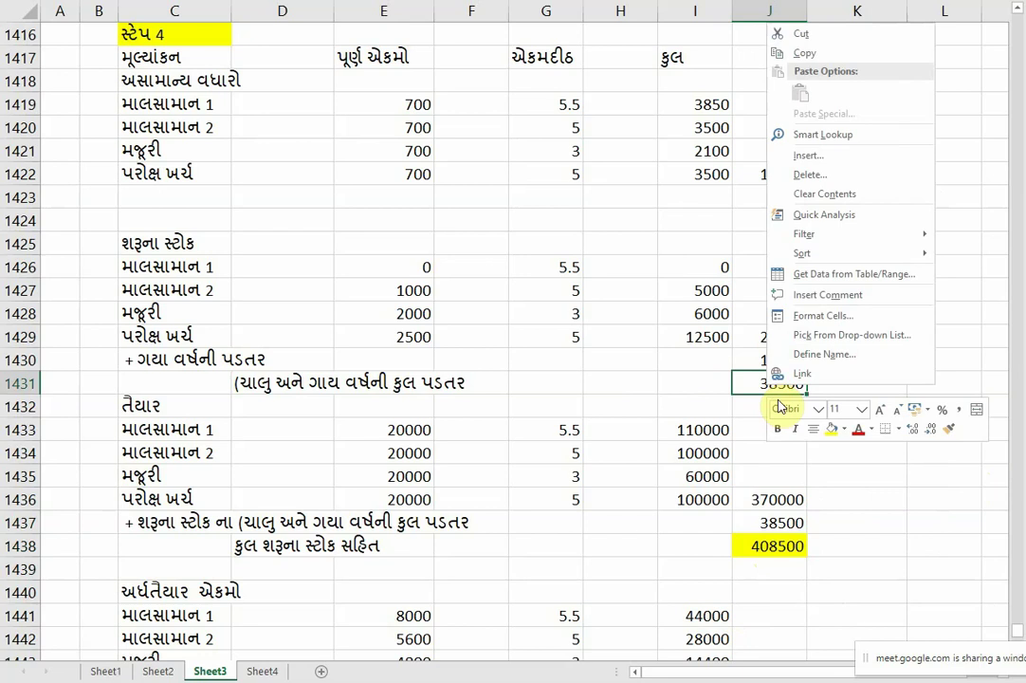
left_click(832, 428)
left_click(773, 175)
right_click(776, 175)
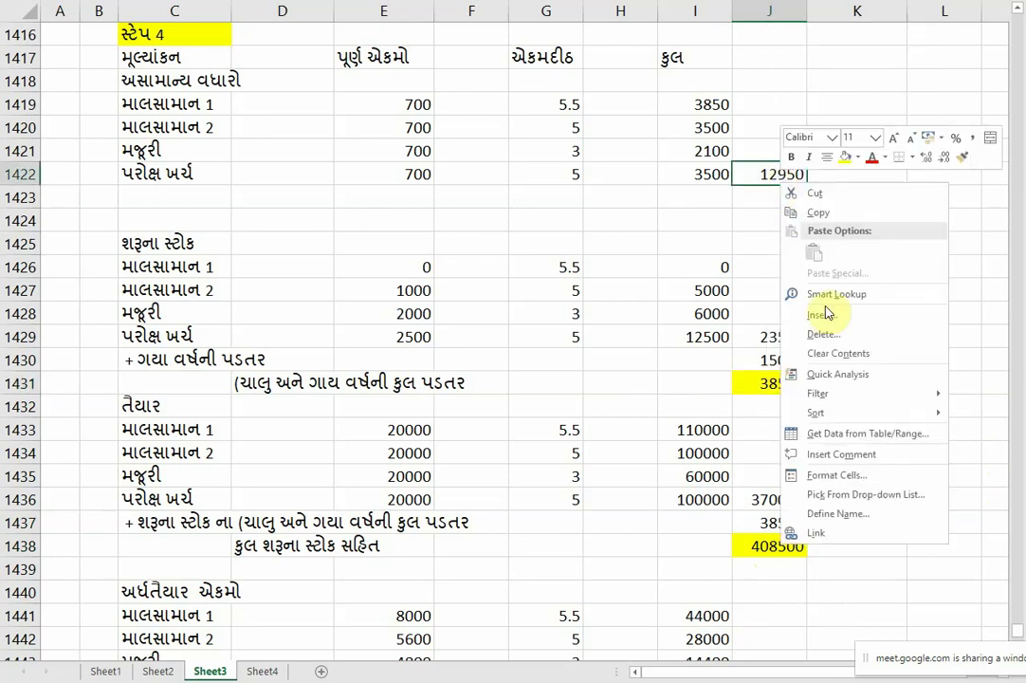
left_click(846, 157)
scroll(773, 379, "down", 3)
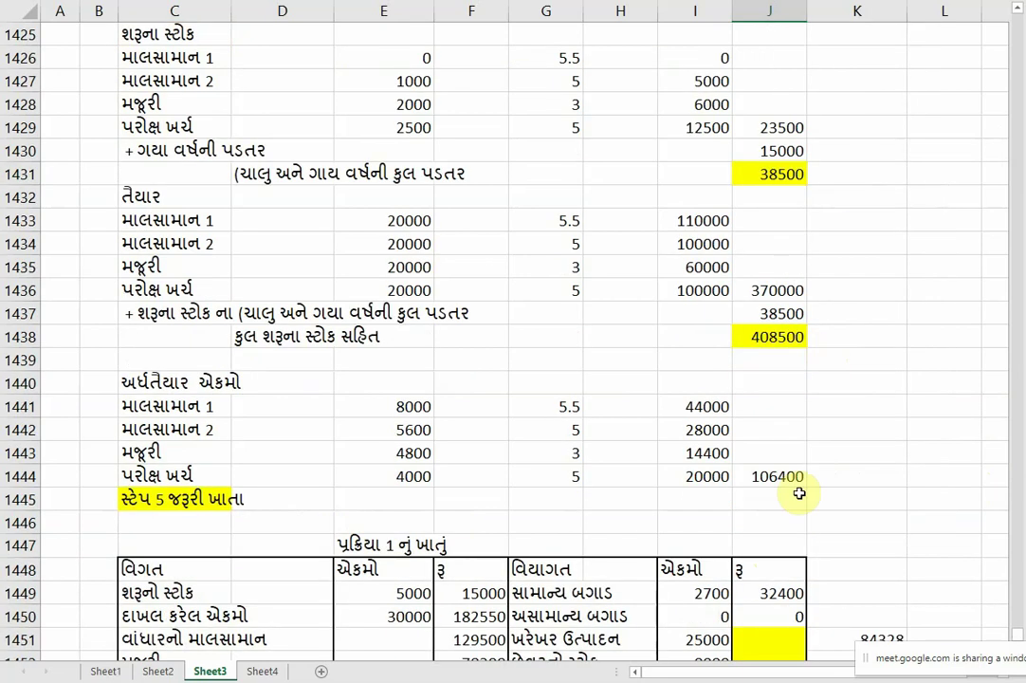
left_click(781, 472)
right_click(781, 472)
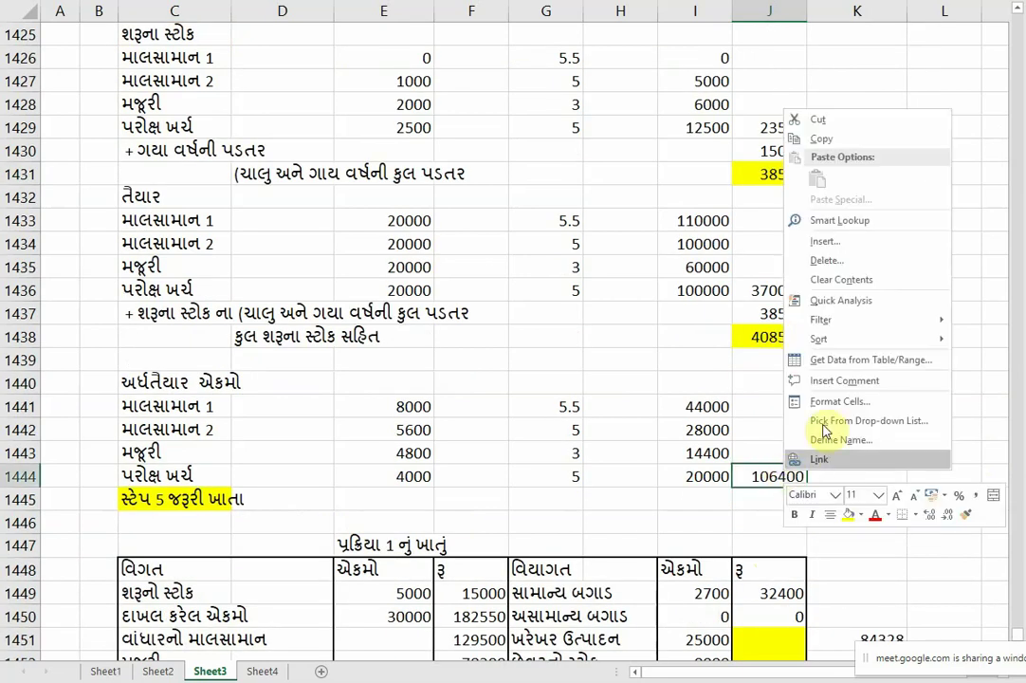
left_click(848, 517)
left_click(531, 453)
Change the process account heading in E1447 to "પ્રક્રિયા 2 નું ખાતું" (Process 2 account).
scroll(688, 458, "down", 2)
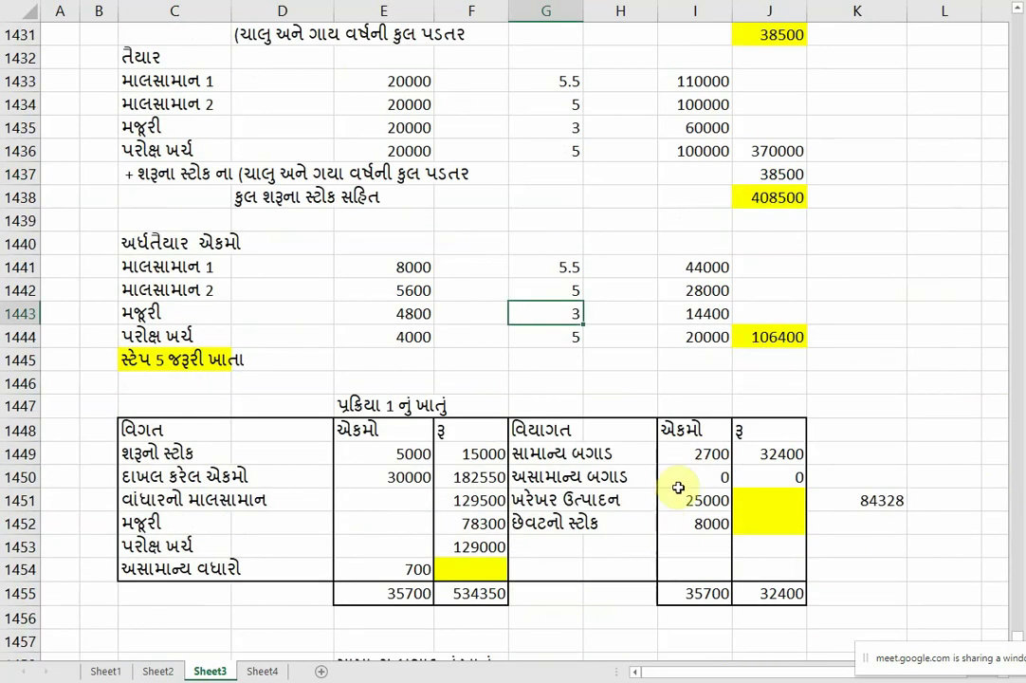
left_click(357, 405)
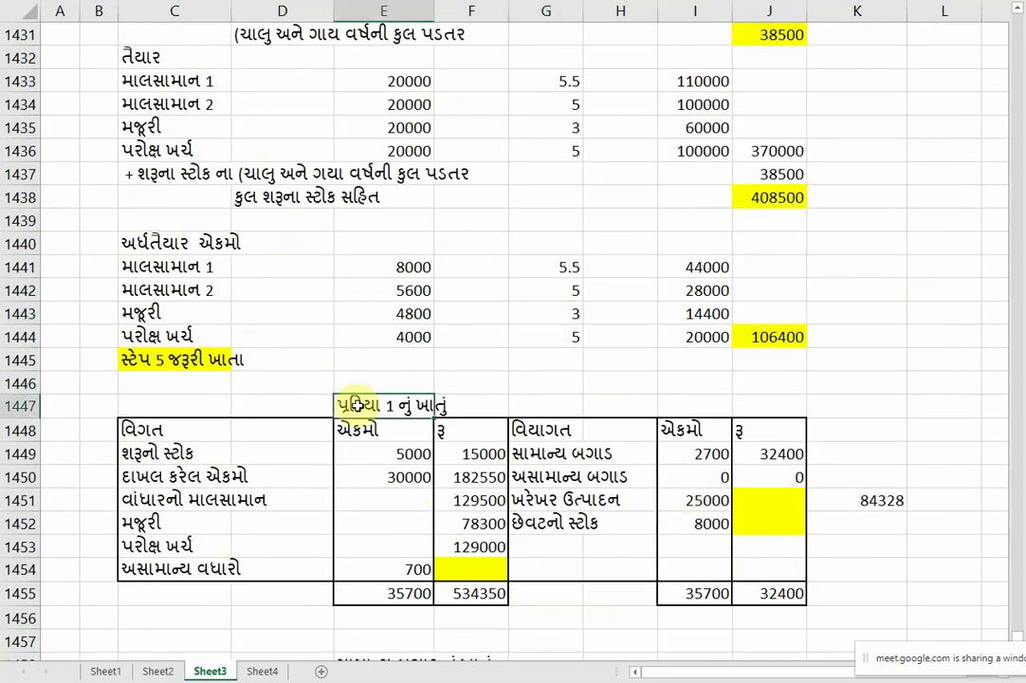
double_click(367, 405)
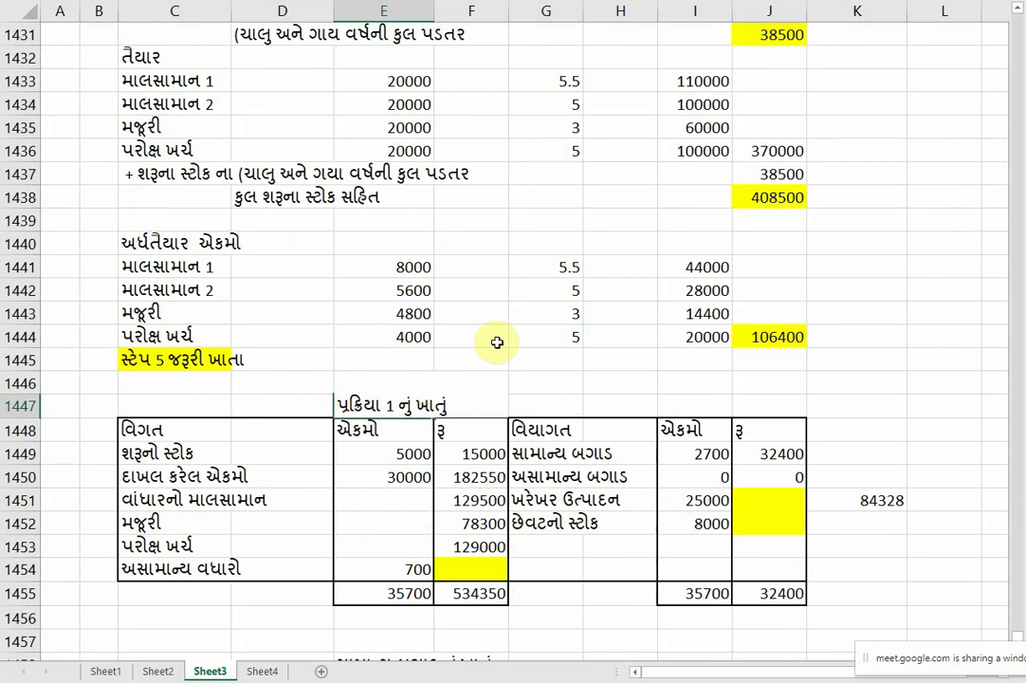
key("Delete")
type("2")
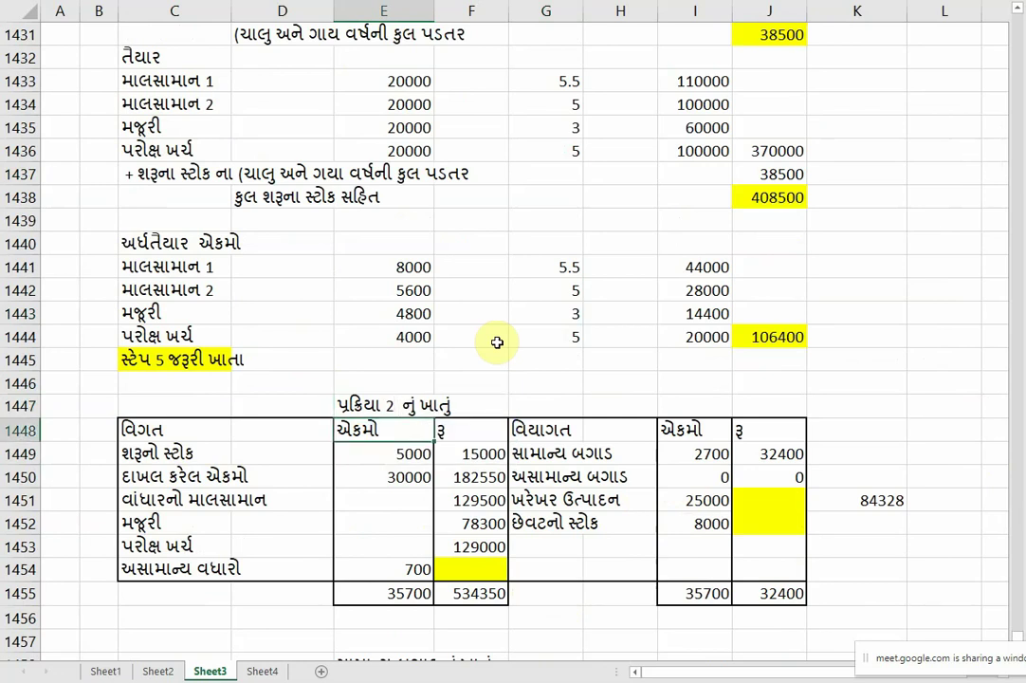
key("Return")
Enter 12950 as the abnormal gain amount in F1454 of the Process 2 account.
scroll(706, 485, "up", 2)
scroll(714, 492, "up", 3)
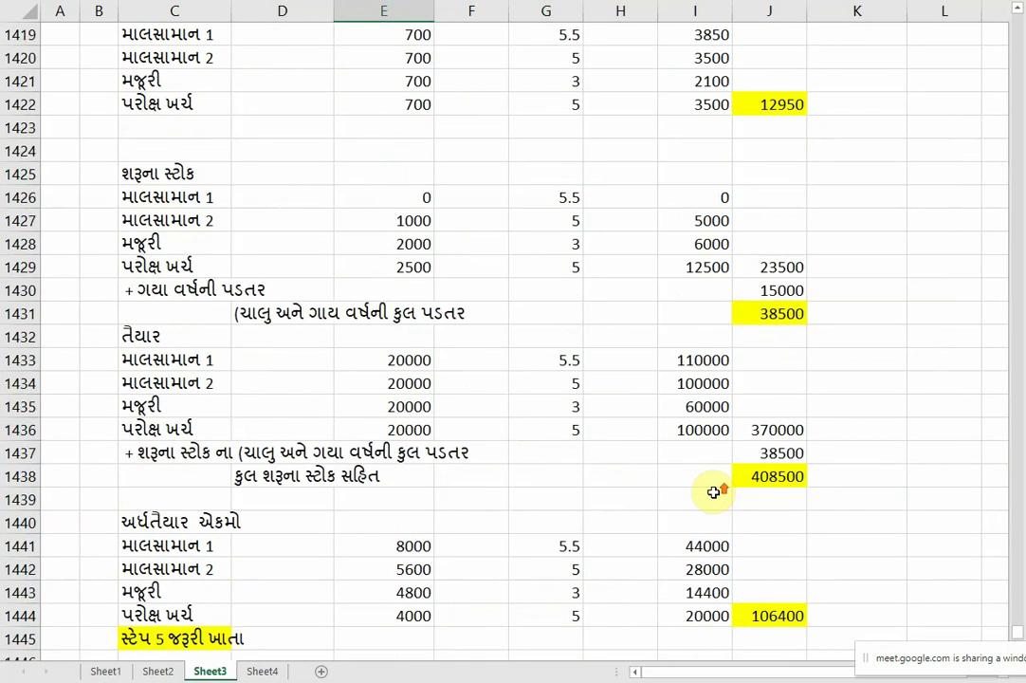
scroll(673, 474, "down", 2)
scroll(675, 473, "up", 1)
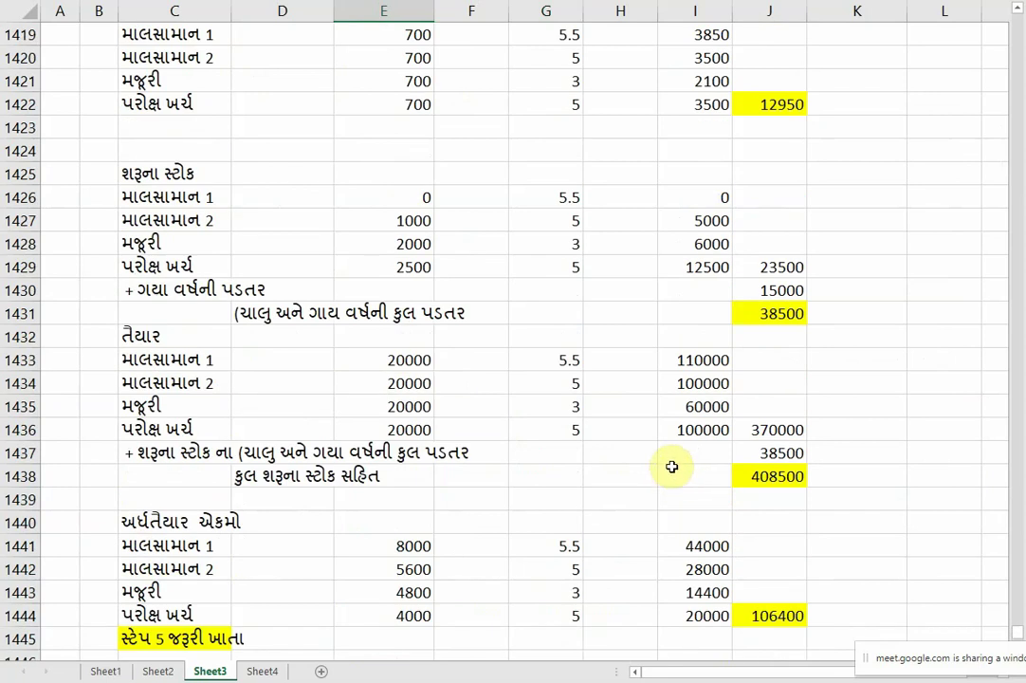
scroll(672, 466, "down", 4)
left_click(394, 572)
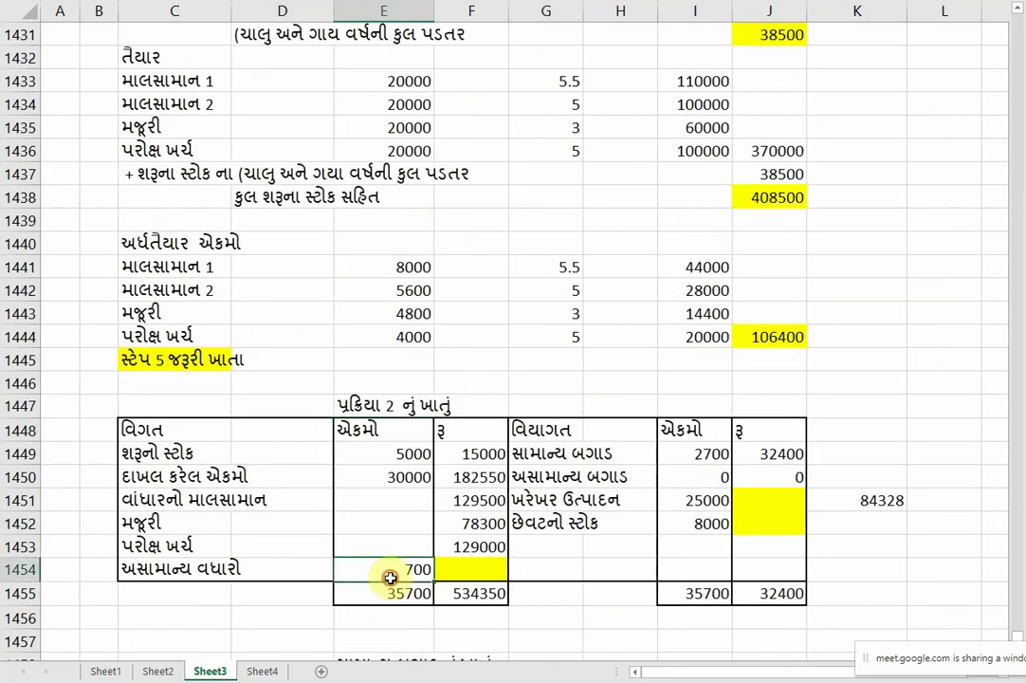
left_click(486, 567)
type("12")
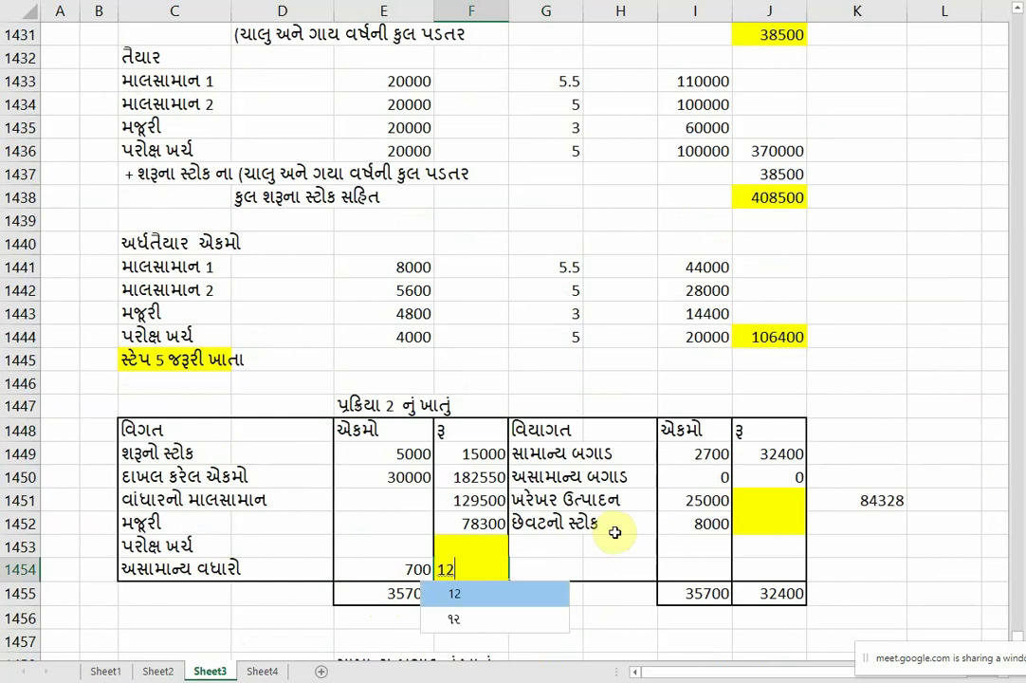
type("950")
key("Return")
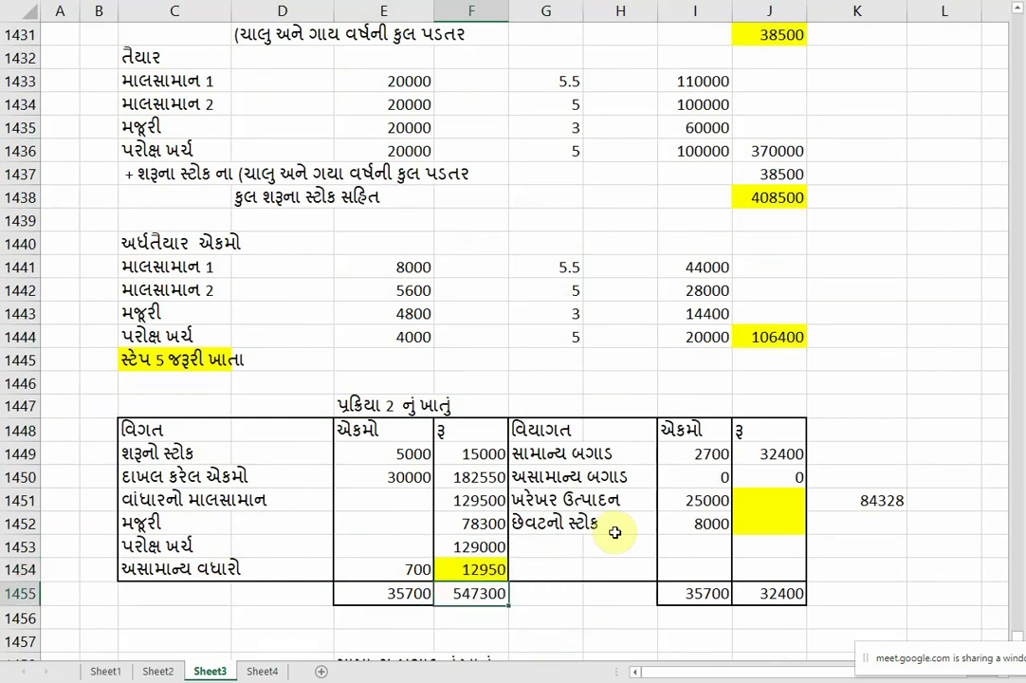
Enter 408500, the finished units' total including opening stock, as the actual production amount in J1451 of the Process 2 account.
scroll(709, 487, "up", 4)
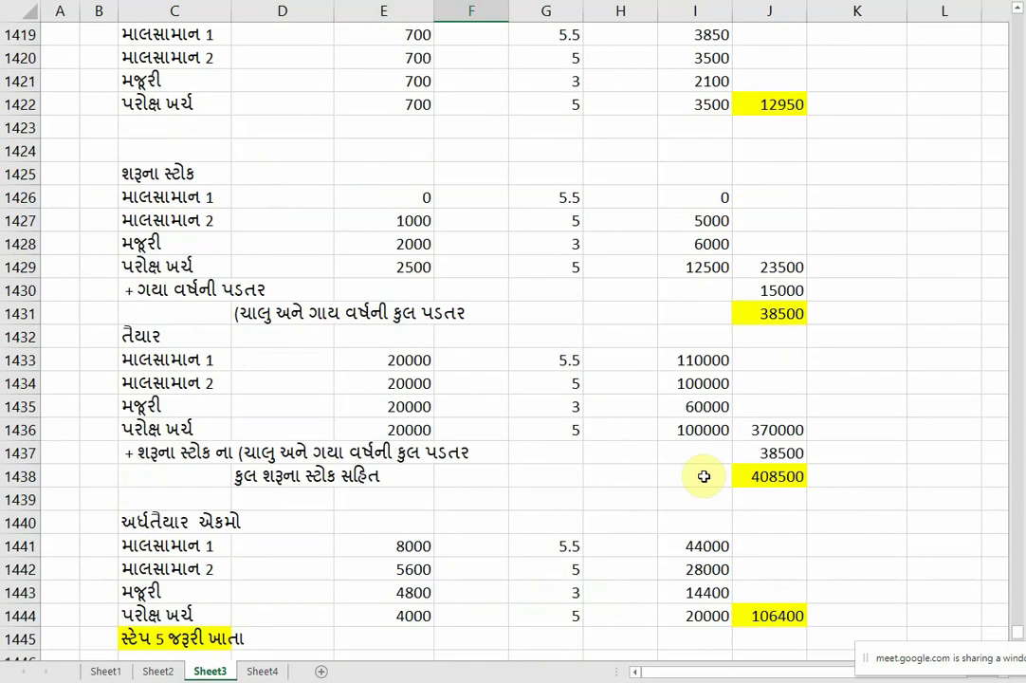
left_click(787, 476)
scroll(787, 476, "down", 2)
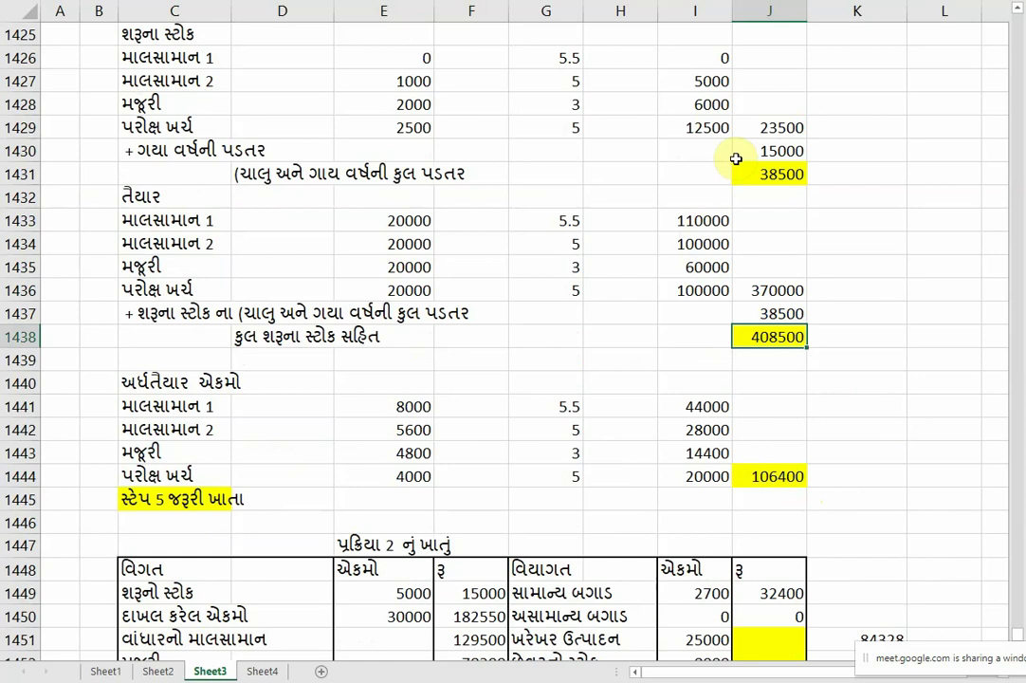
left_click(772, 174)
scroll(767, 405, "down", 2)
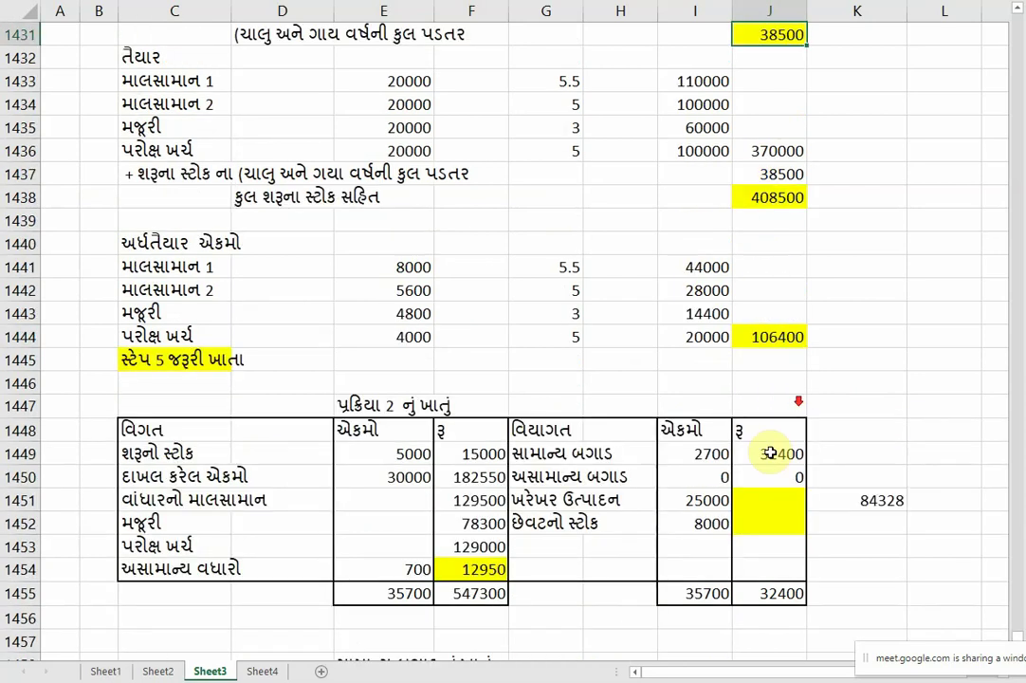
left_click(762, 501)
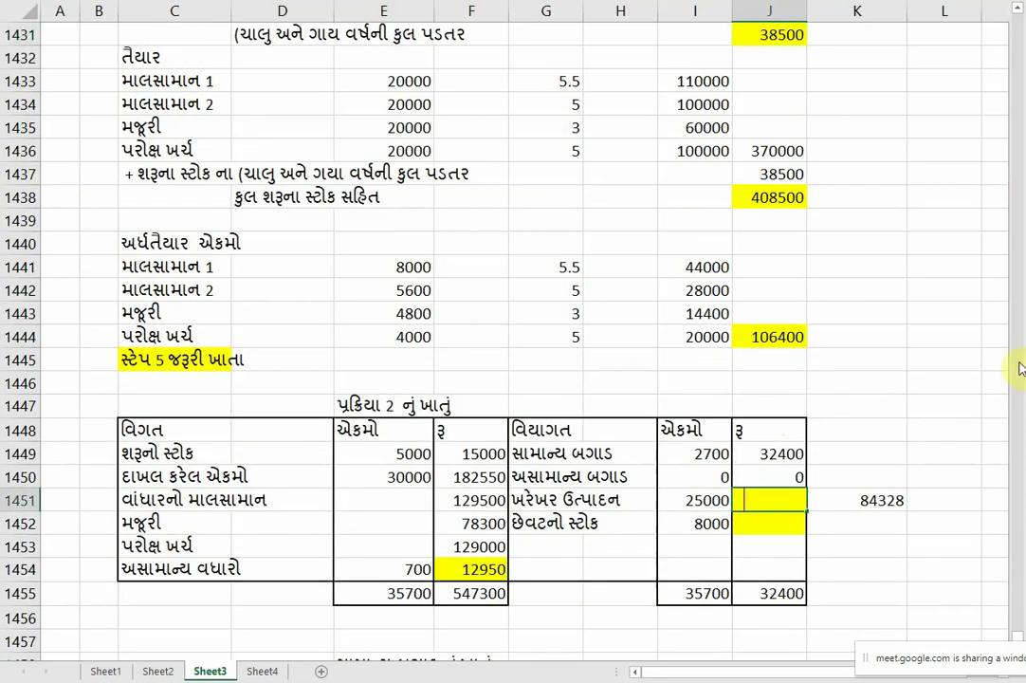
type("408500")
key("Return")
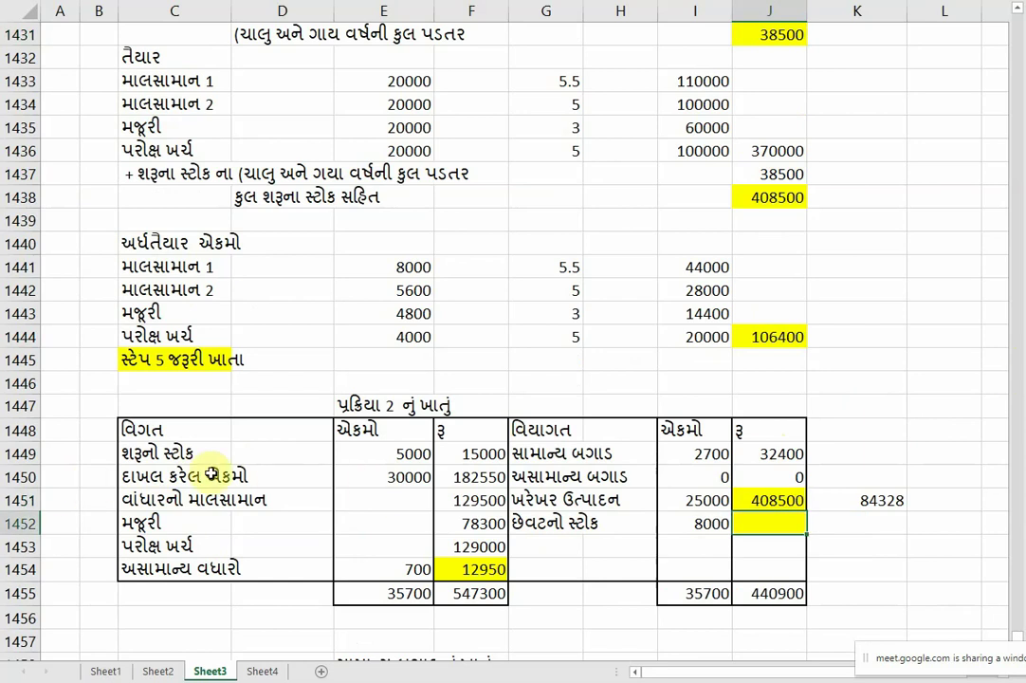
Enter 106400, the semi-finished units' total, as the closing stock amount in J1452 of the Process 2 account.
scroll(270, 414, "up", 2)
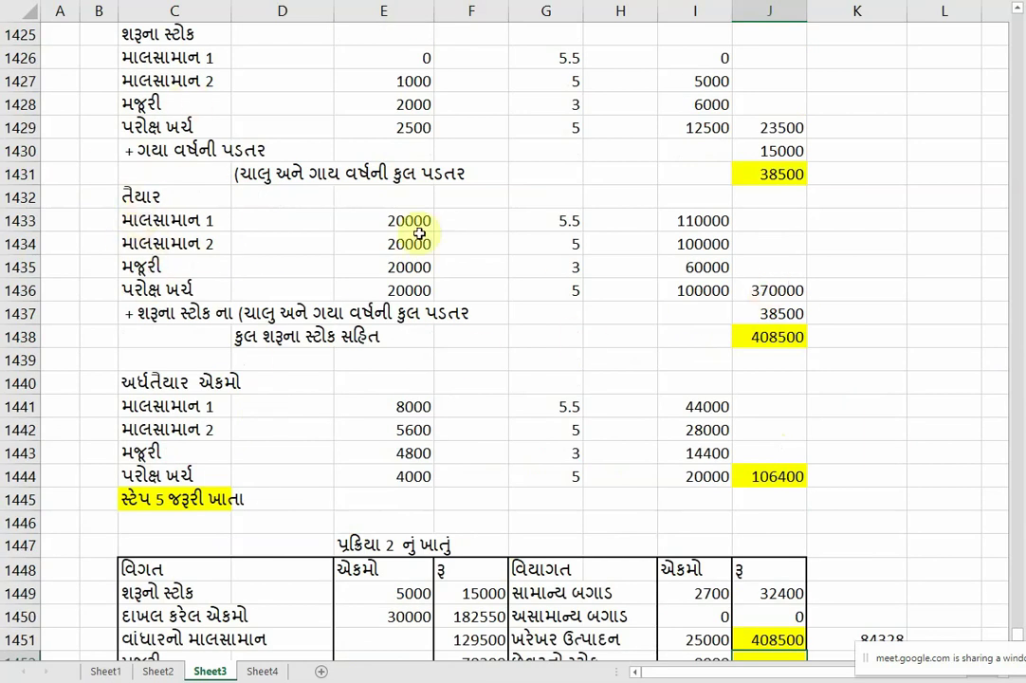
left_click_drag(410, 220, 413, 287)
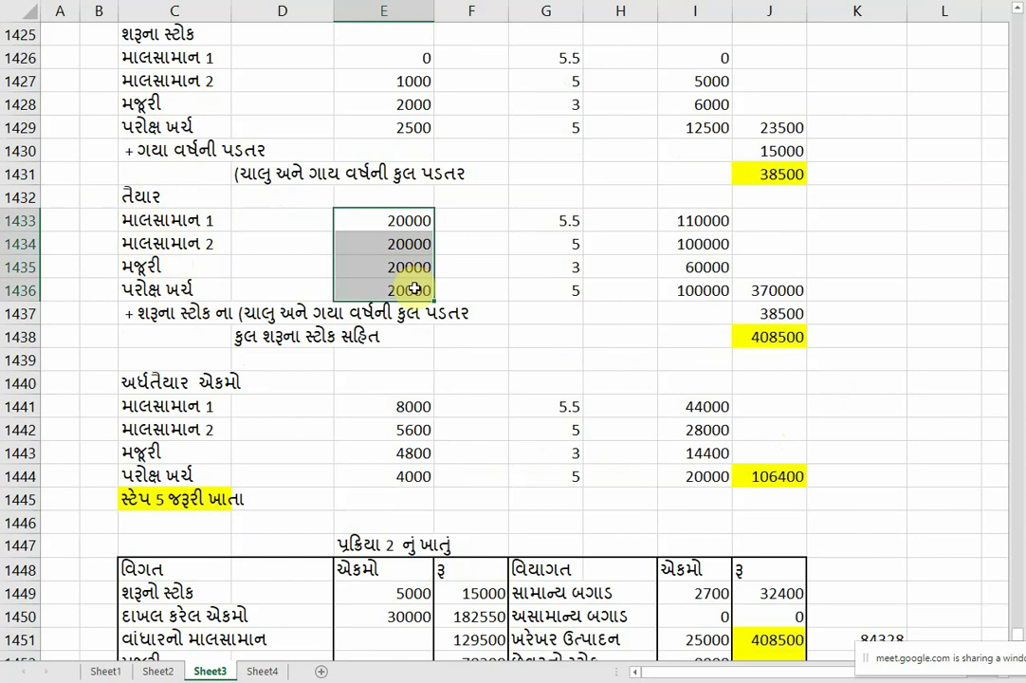
left_click(241, 221)
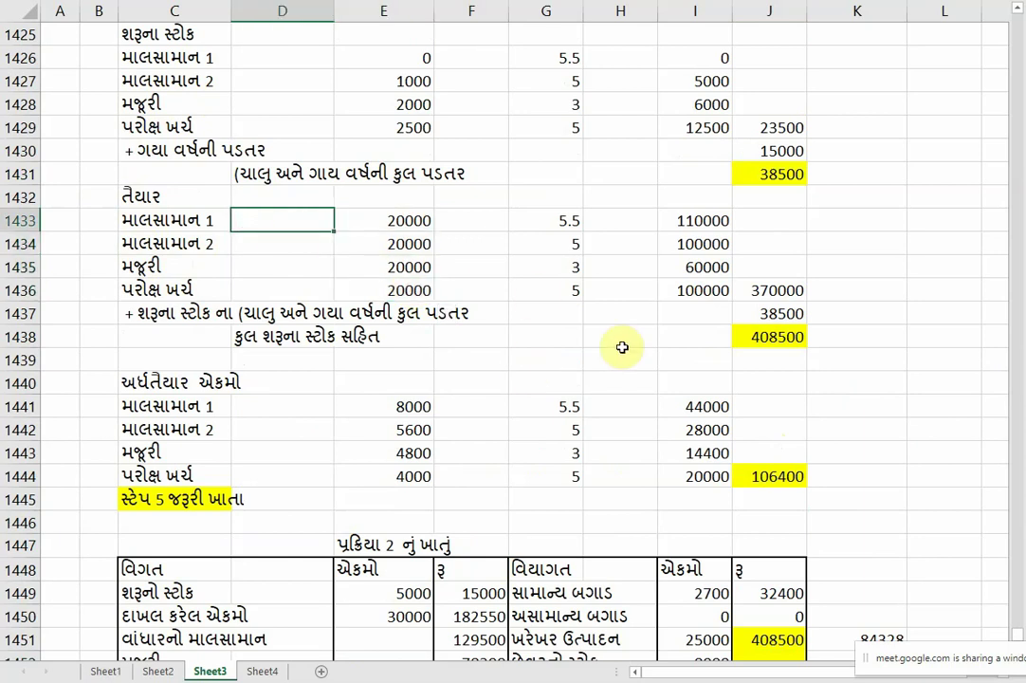
scroll(806, 313, "down", 2)
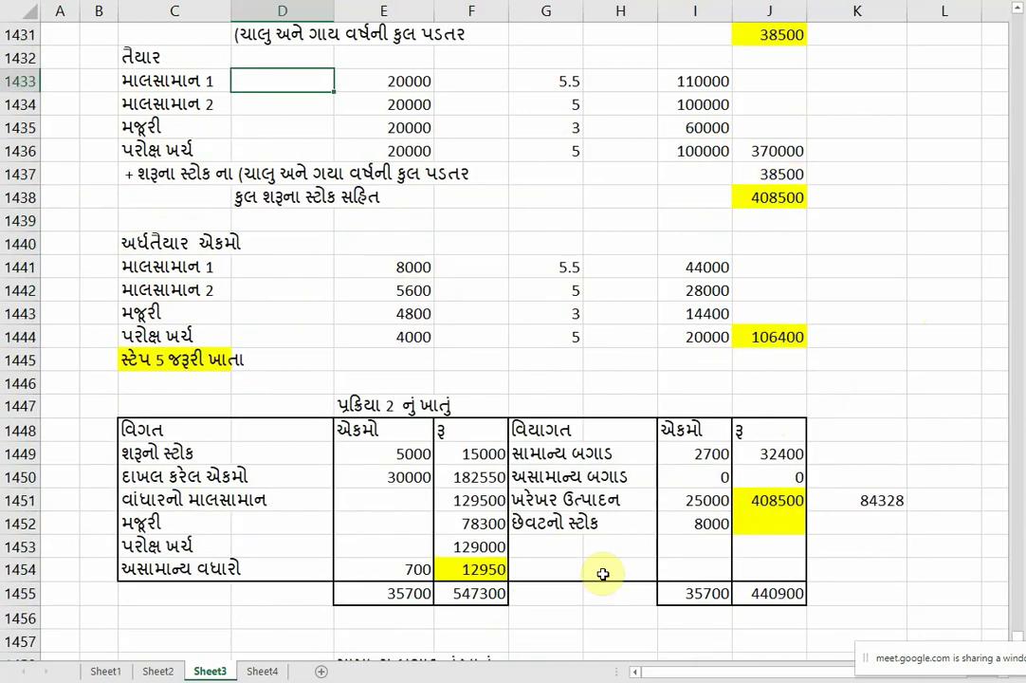
left_click(769, 524)
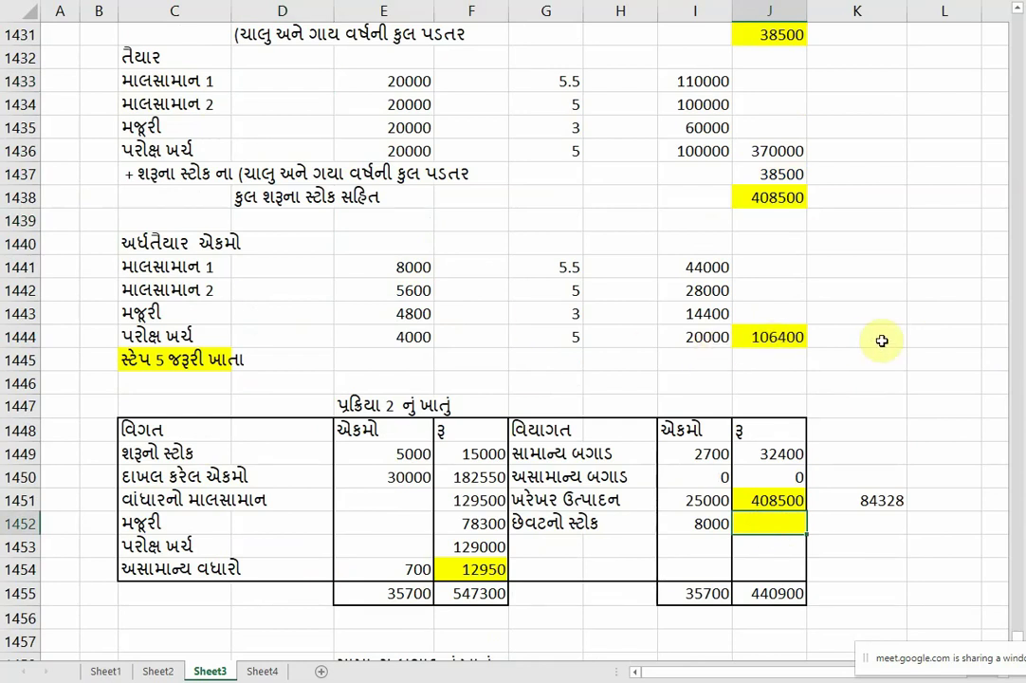
type("10")
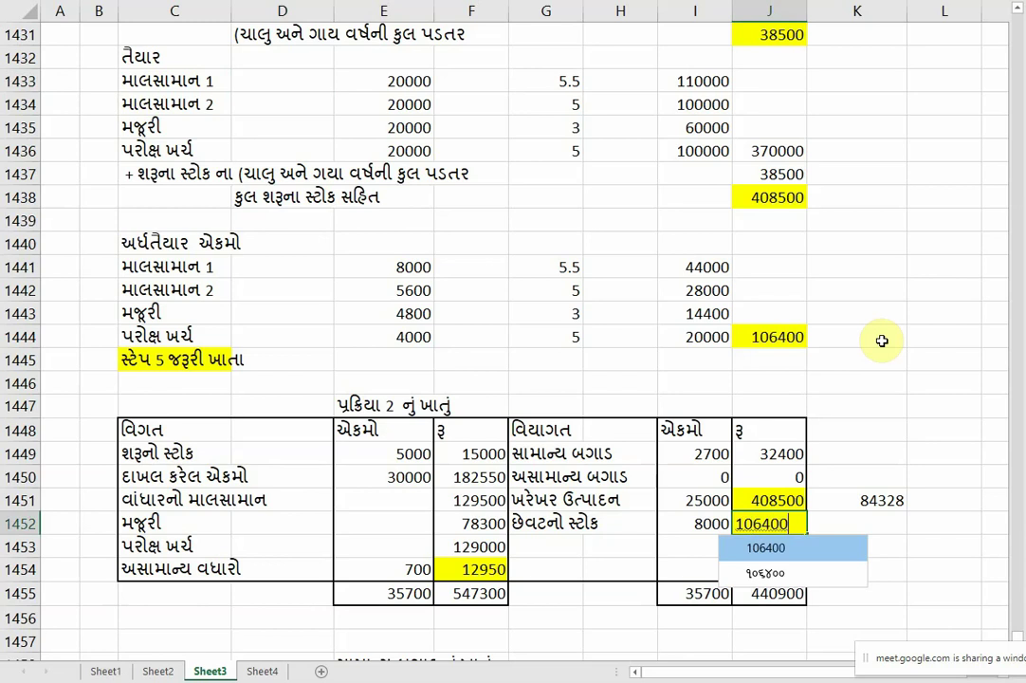
type("6400")
key("Return")
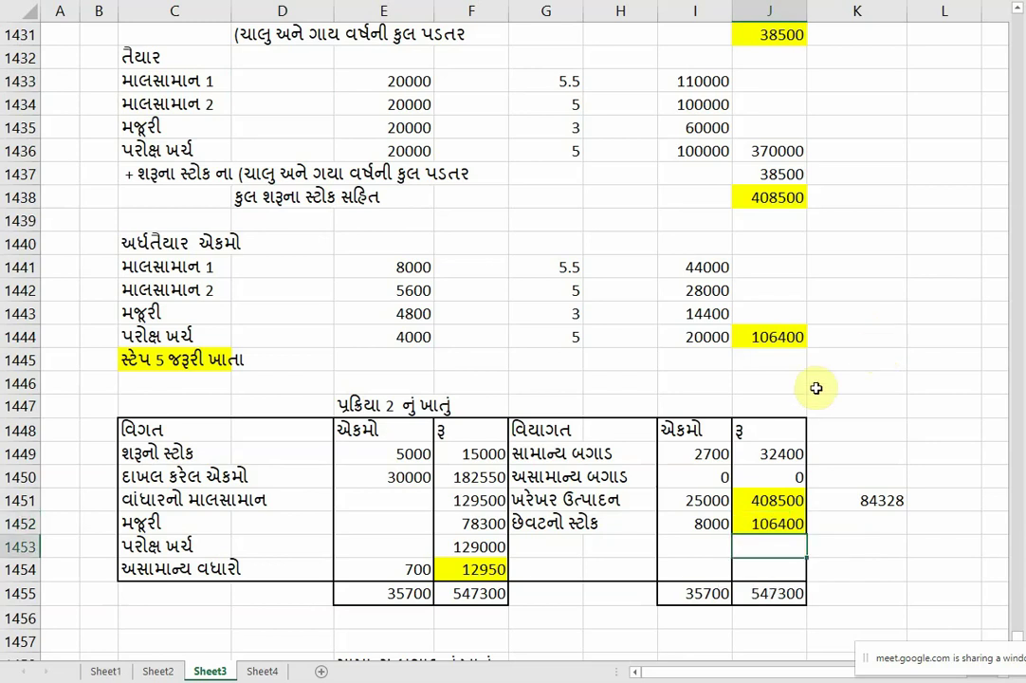
Set the process row on the debit side of the normal loss account to 2700 units in E1460 and 32400 in F1460.
scroll(661, 550, "down", 2)
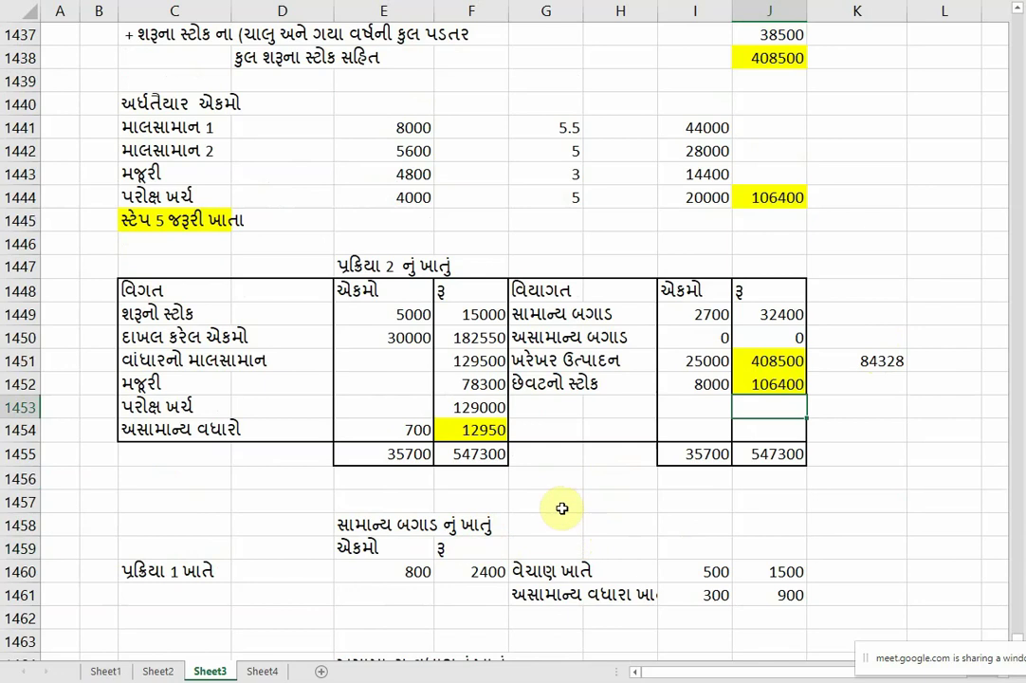
scroll(642, 384, "up", 1)
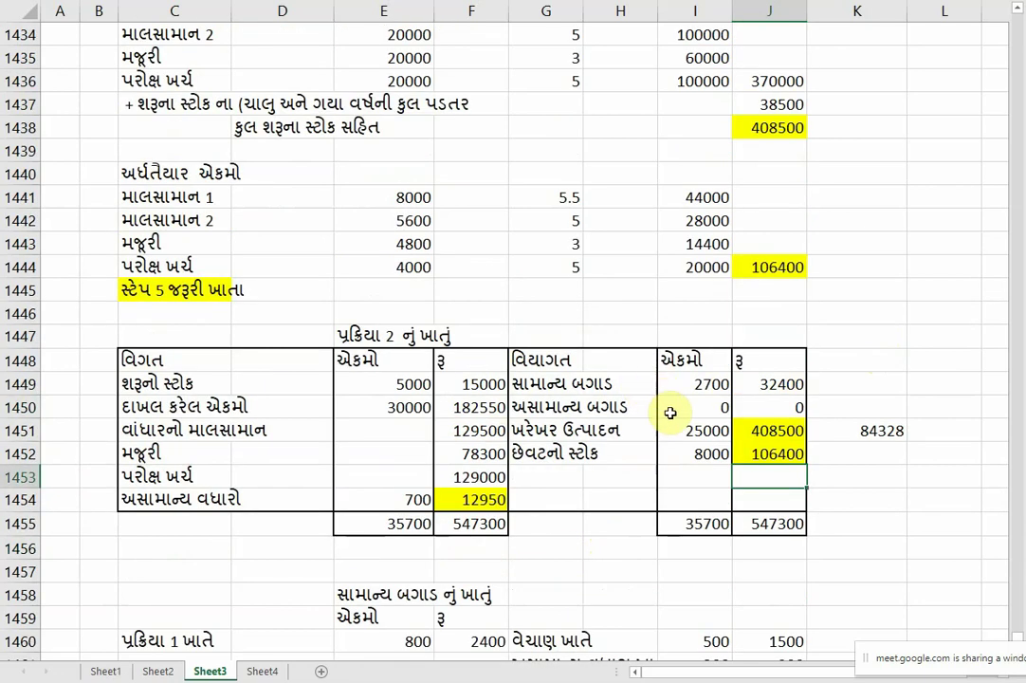
scroll(668, 450, "down", 2)
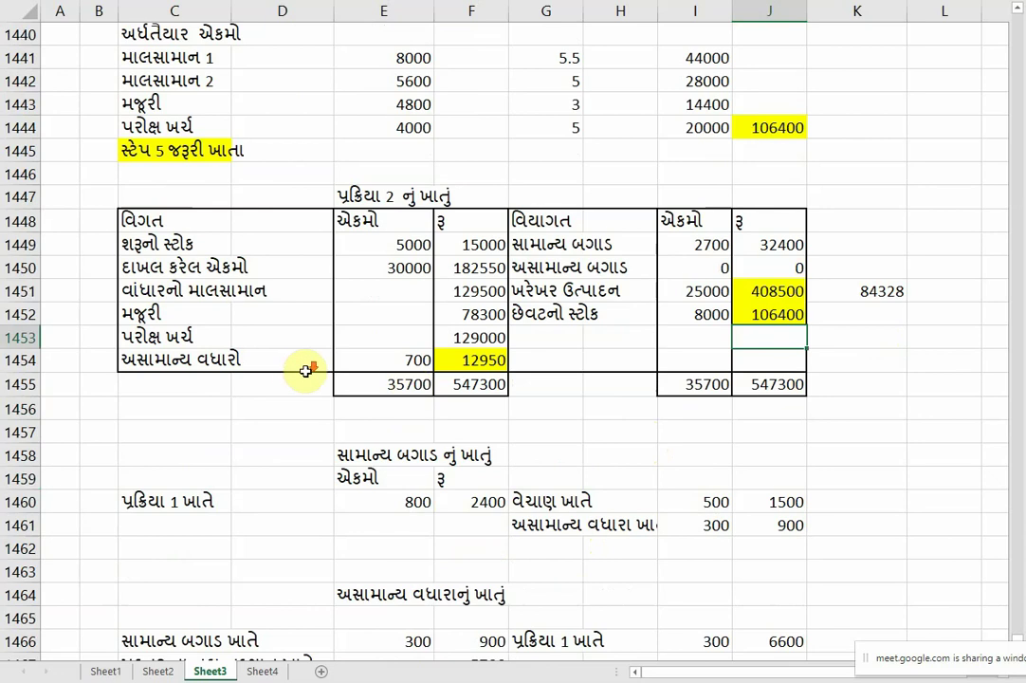
scroll(304, 371, "down", 2)
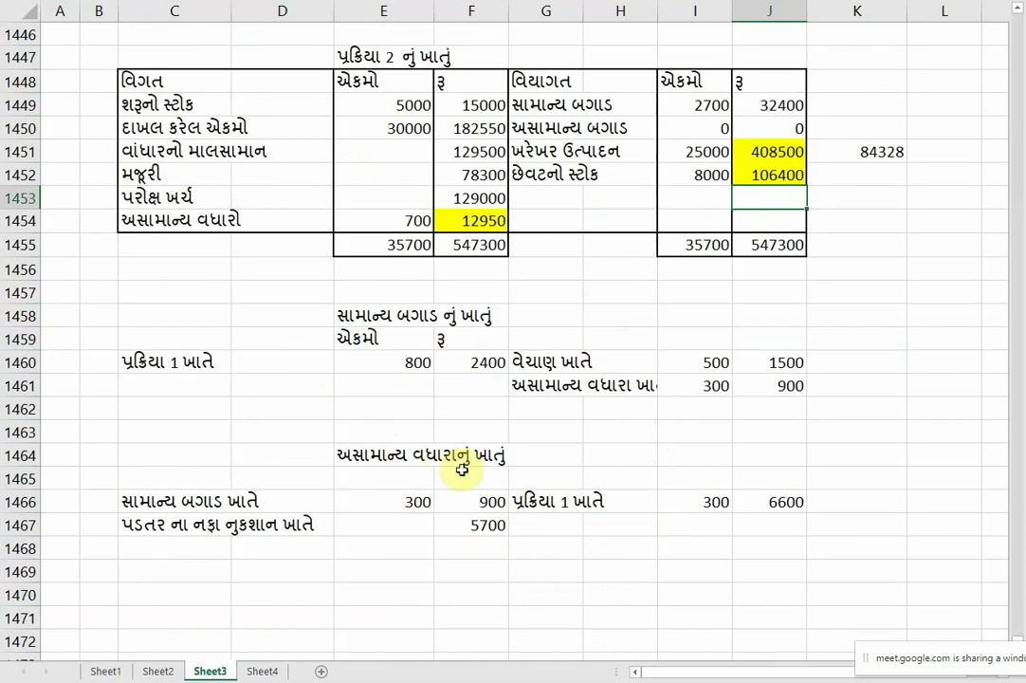
left_click(415, 507)
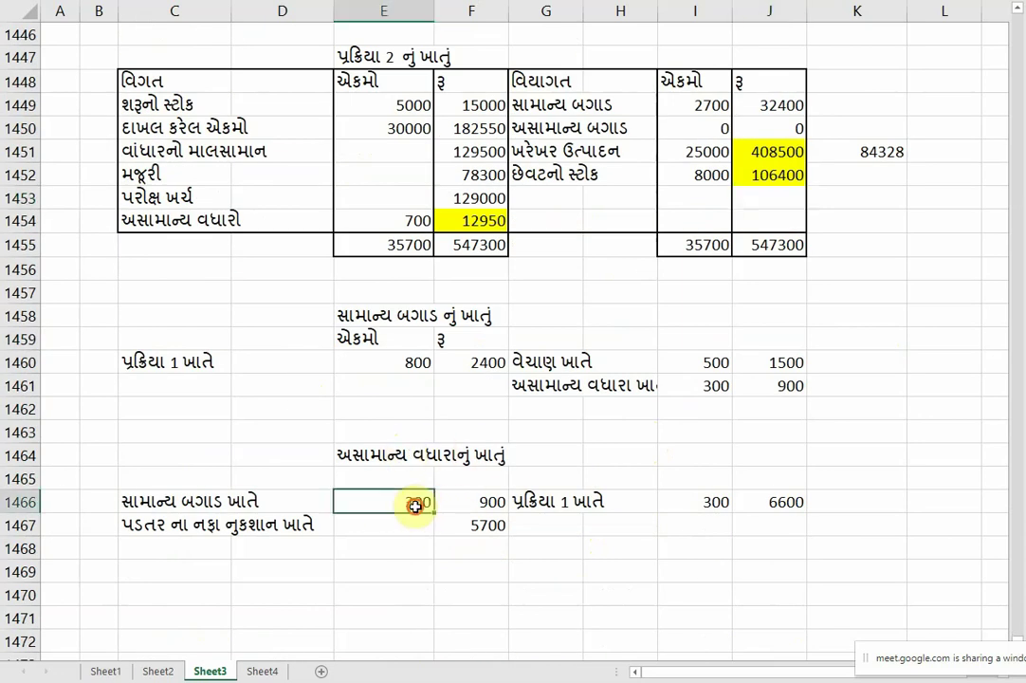
left_click(415, 361)
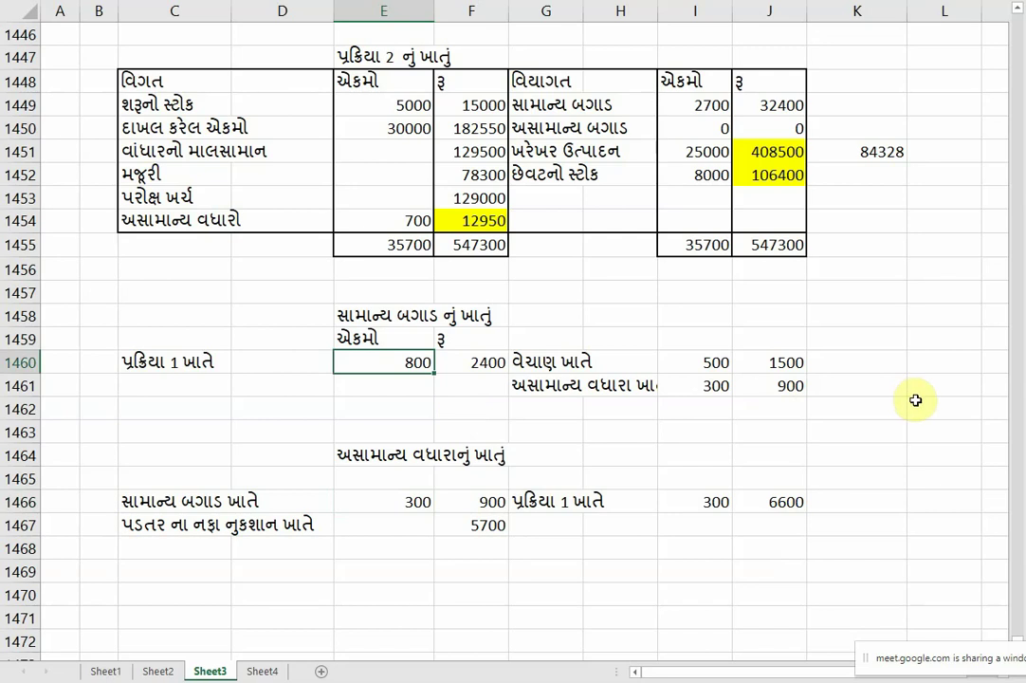
type("2700")
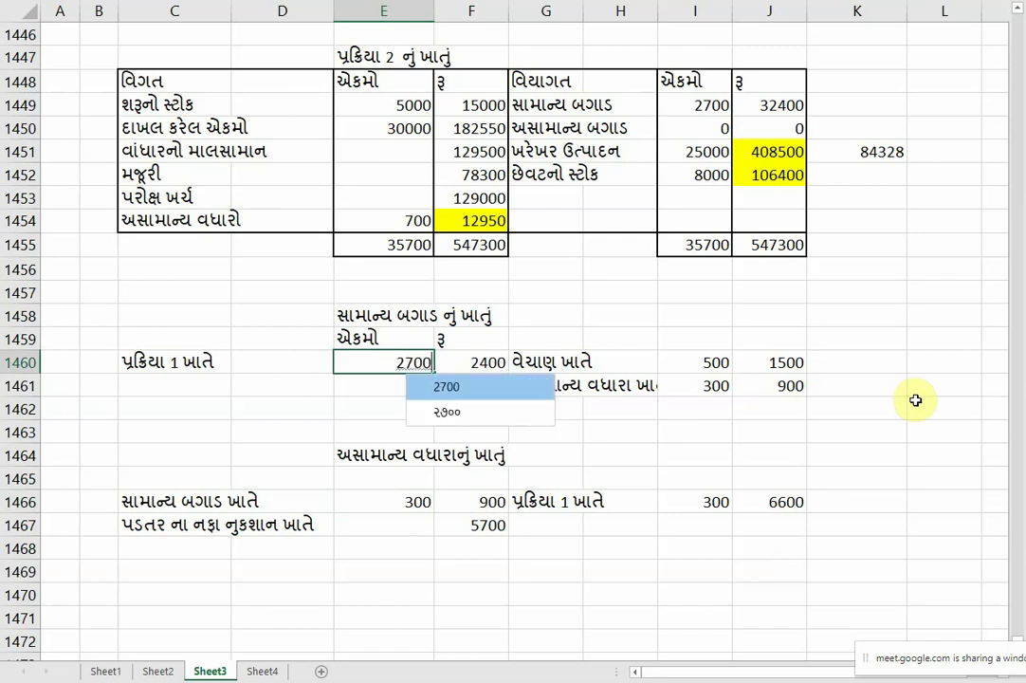
key("Tab")
type("3")
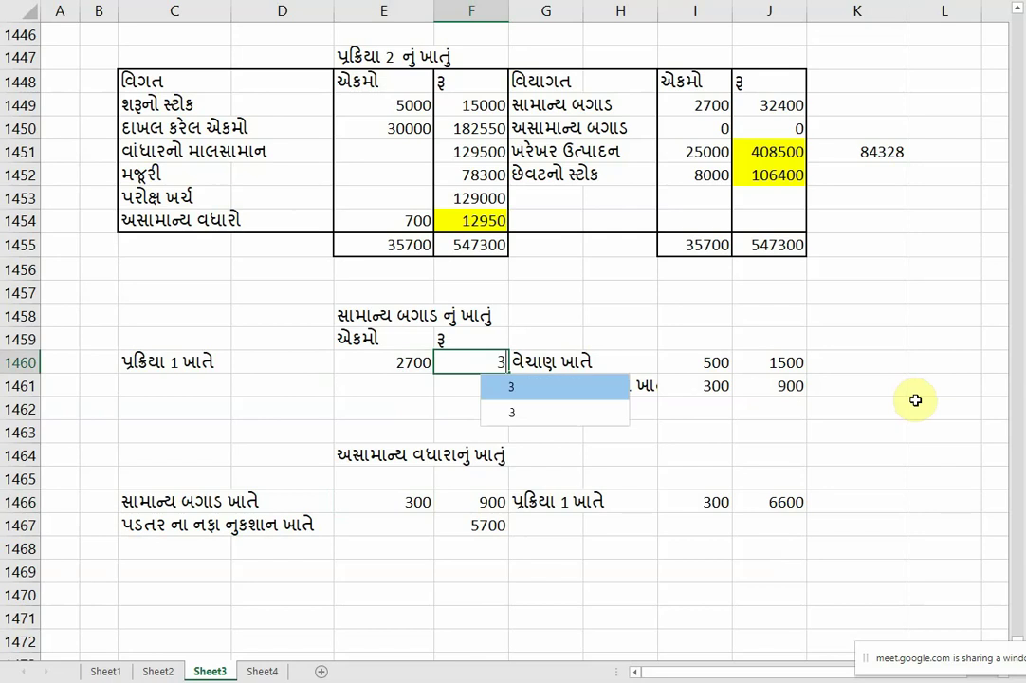
type("2400")
key("Return")
key("Return")
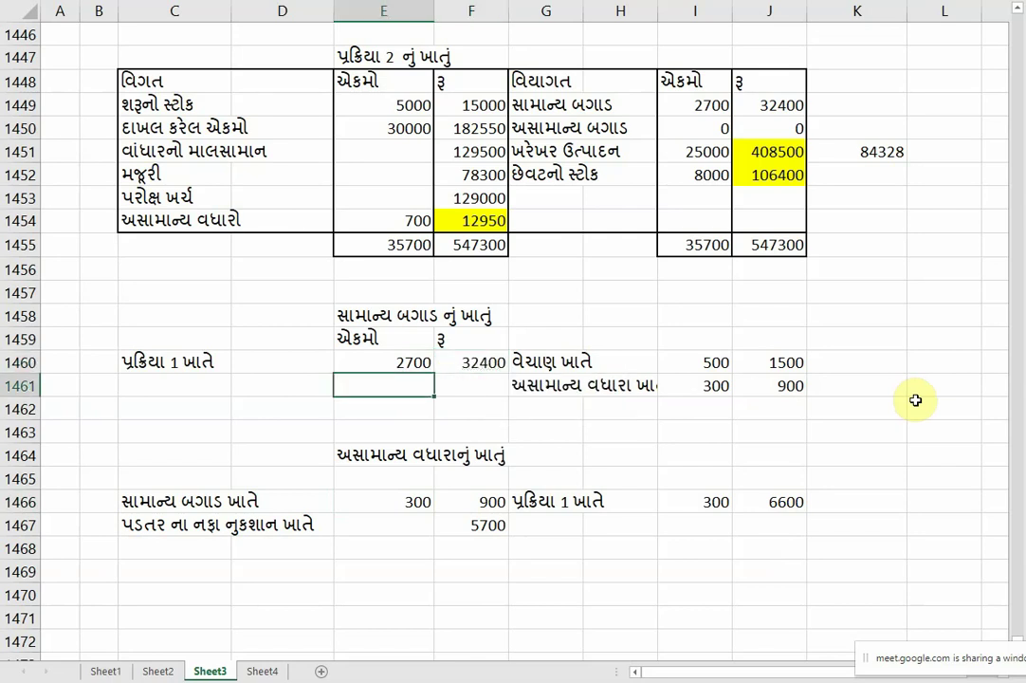
Set the normal loss account's credit units to 2000 for sales in I1460 and 700 for abnormal gain in I1461.
key("Right")
key("Right")
key("Right")
key("Up")
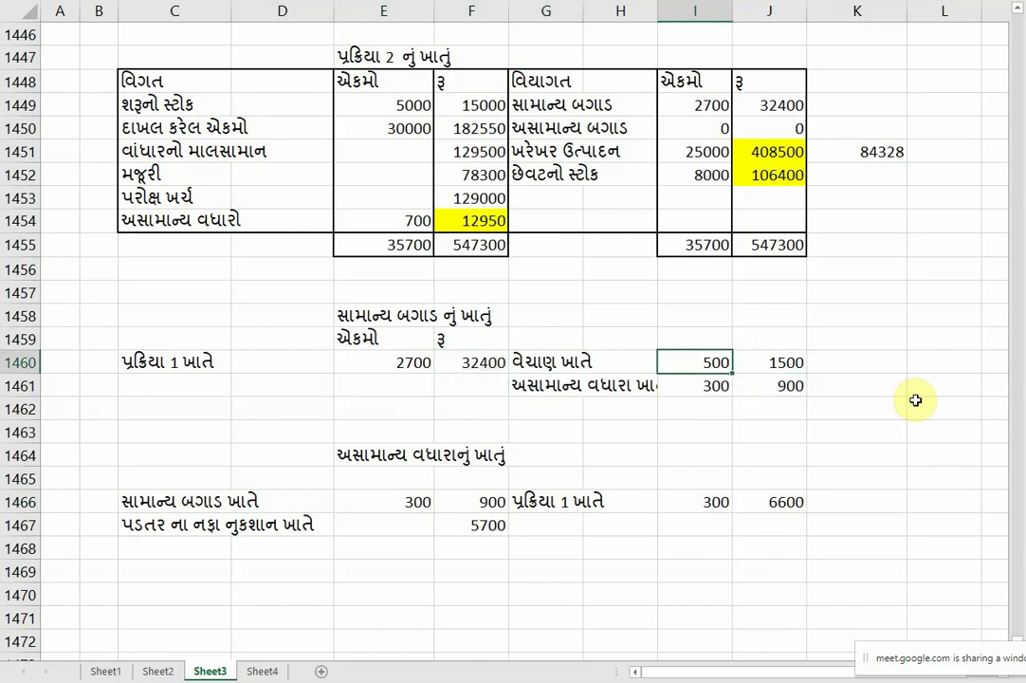
type("2000")
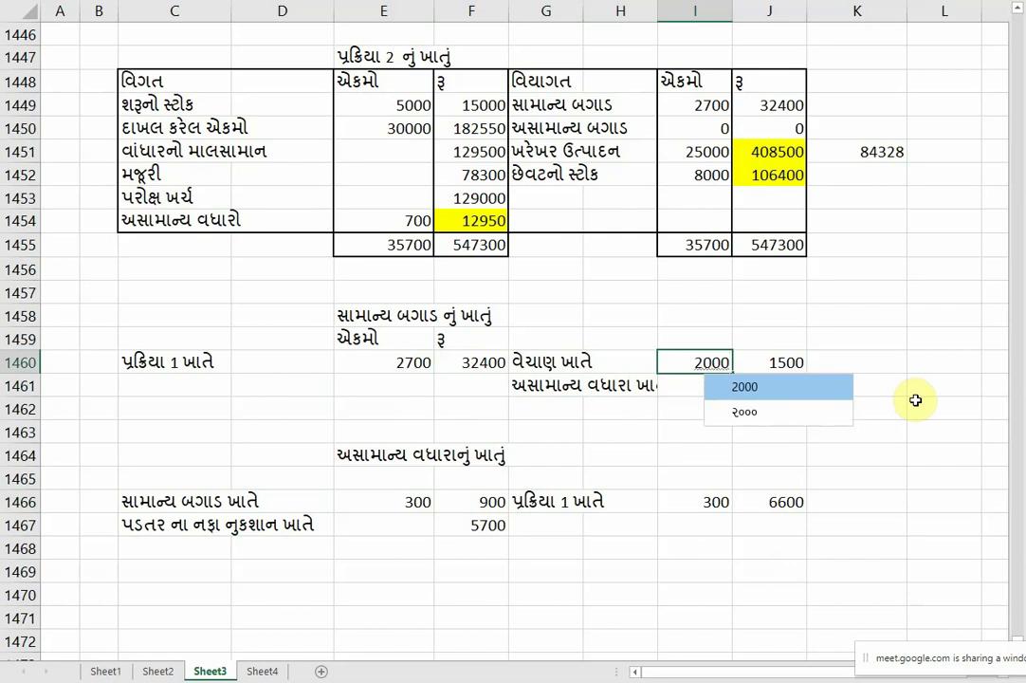
key("Return")
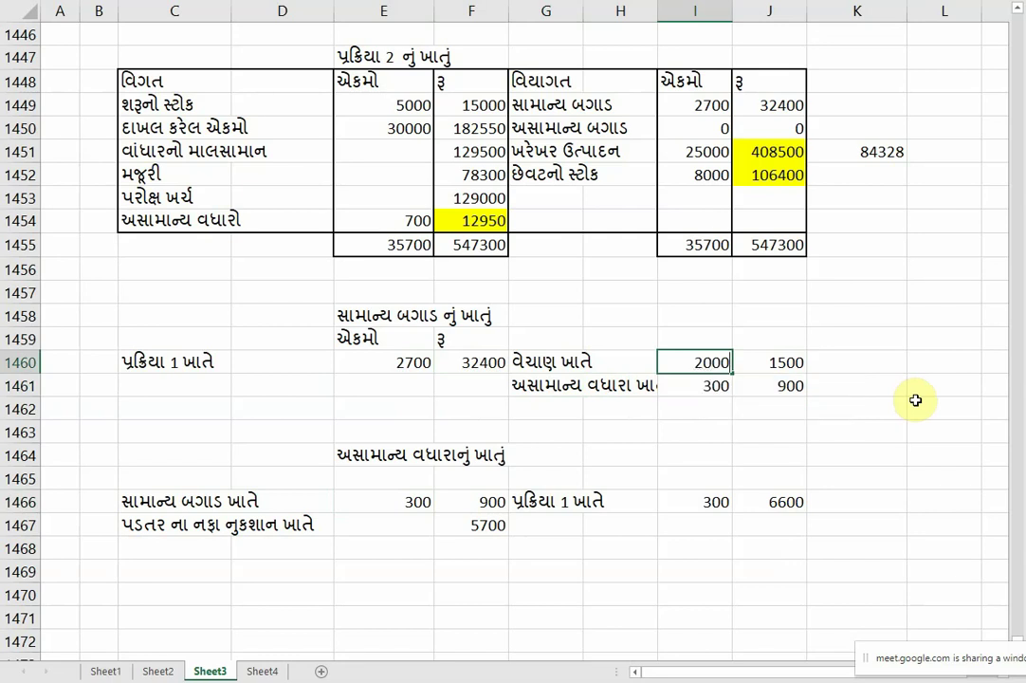
key("Return")
type("700")
key("Return")
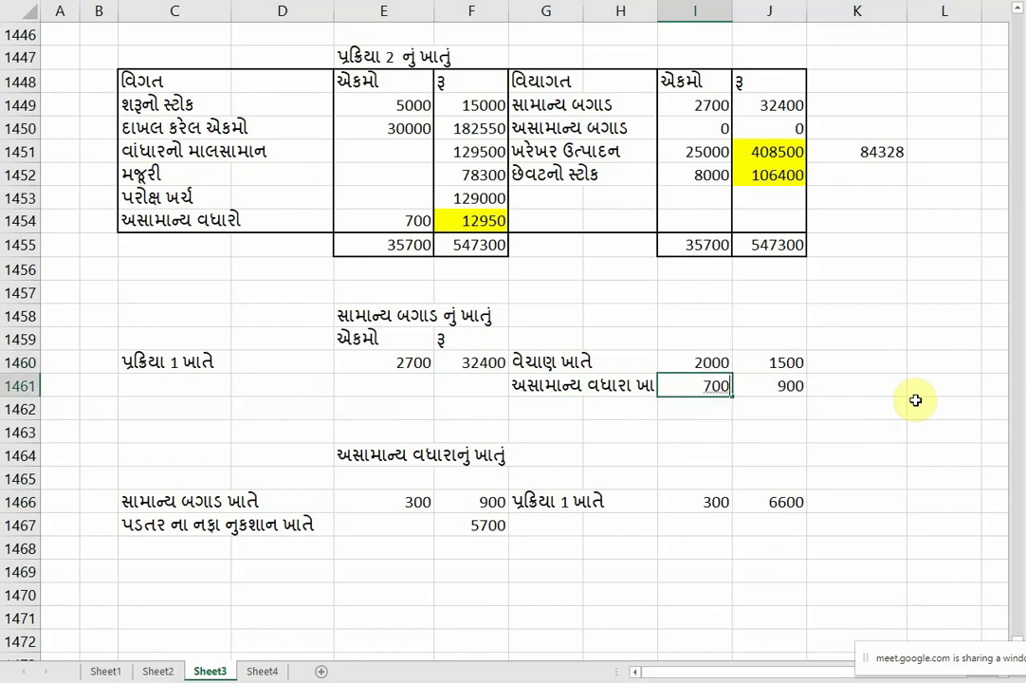
key("Return")
Set the normal loss account's credit amounts to 24000 for sales in J1460 and 8400 for abnormal gain in J1461.
key("Up")
key("Up")
key("Right")
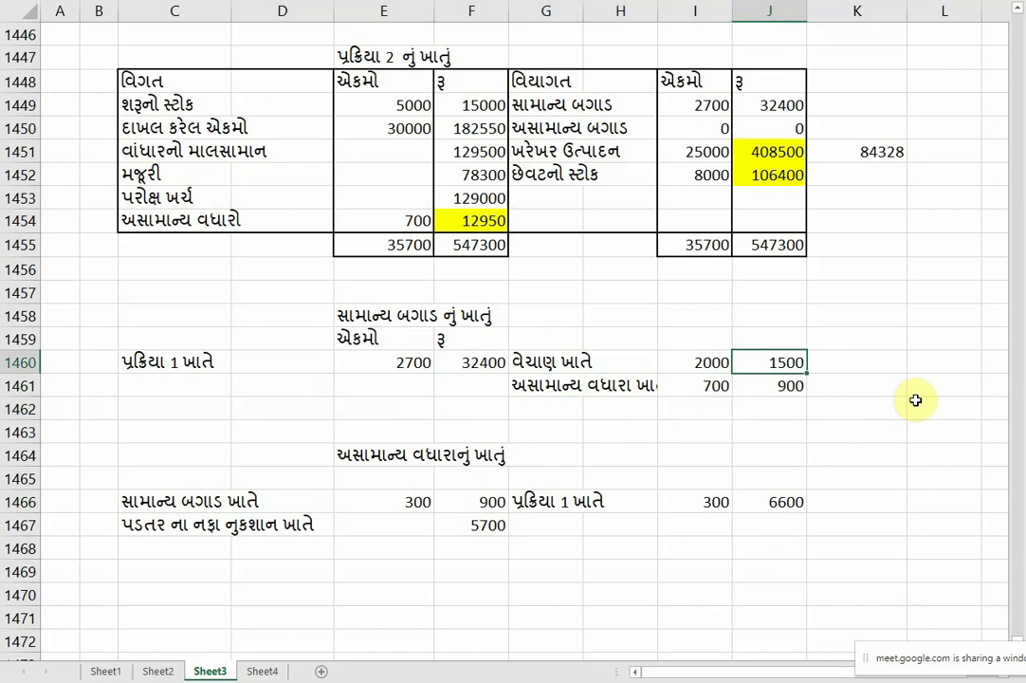
type("24000")
key("Return")
key("Return")
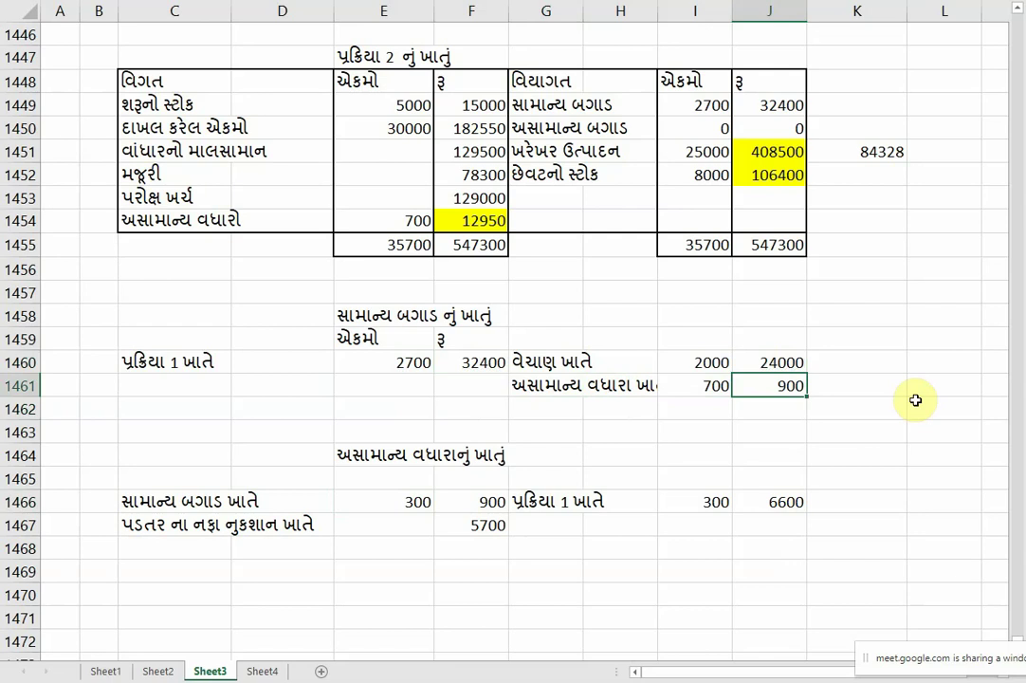
type("8400")
key("Return")
key("Return")
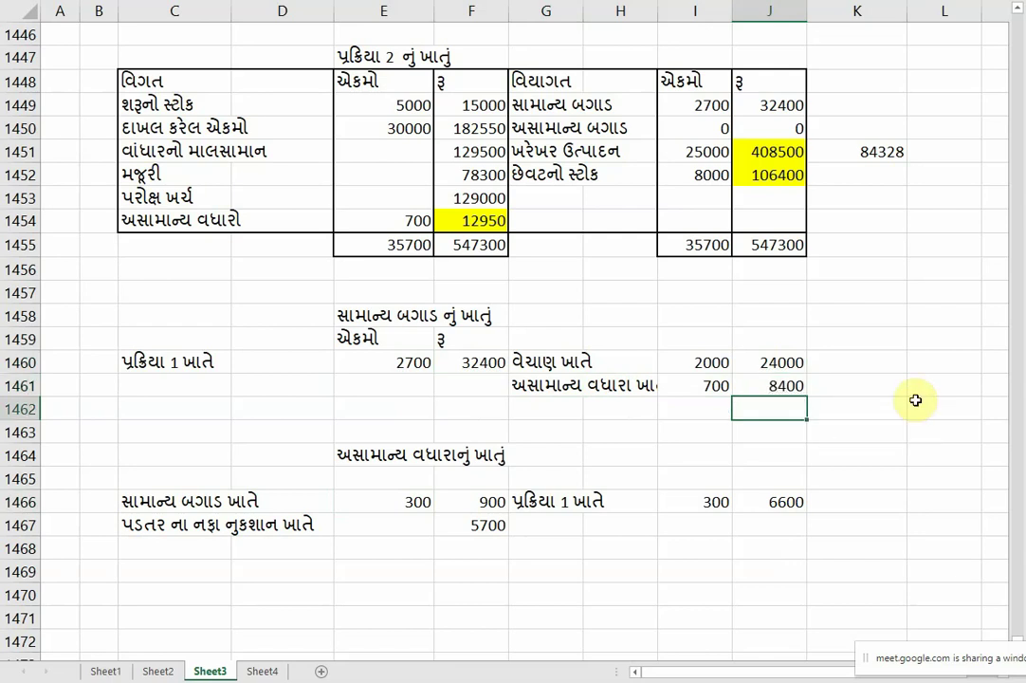
Set the abnormal gain account's normal loss row to 700 units and 8400 in E1466:F1466, and clear the profit and loss amount in F1467.
left_click(596, 385)
left_click(700, 387)
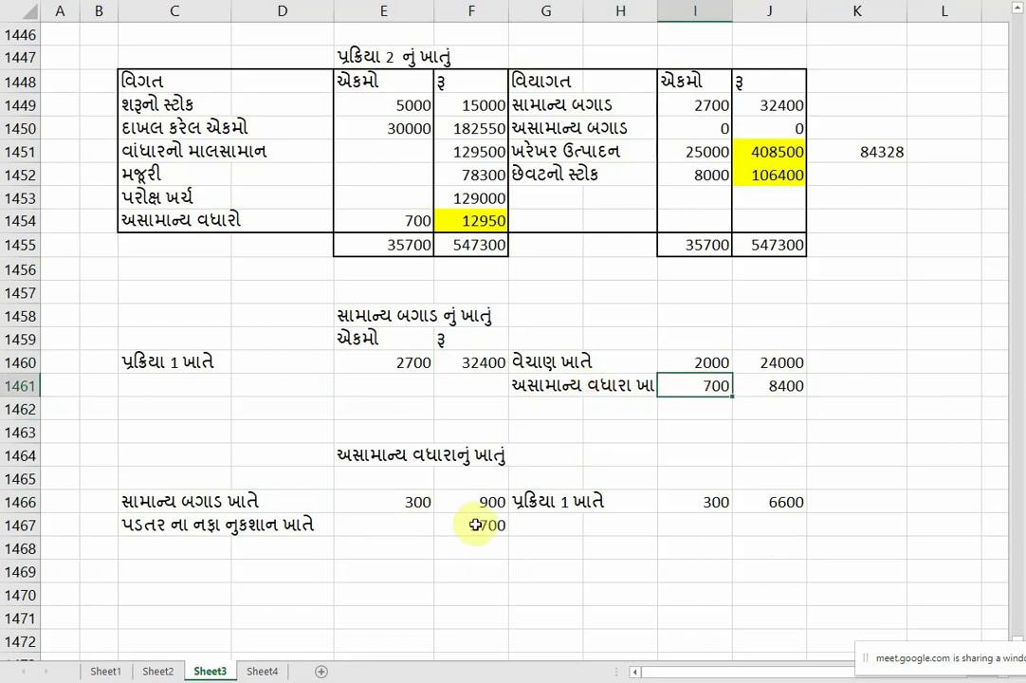
left_click(415, 500)
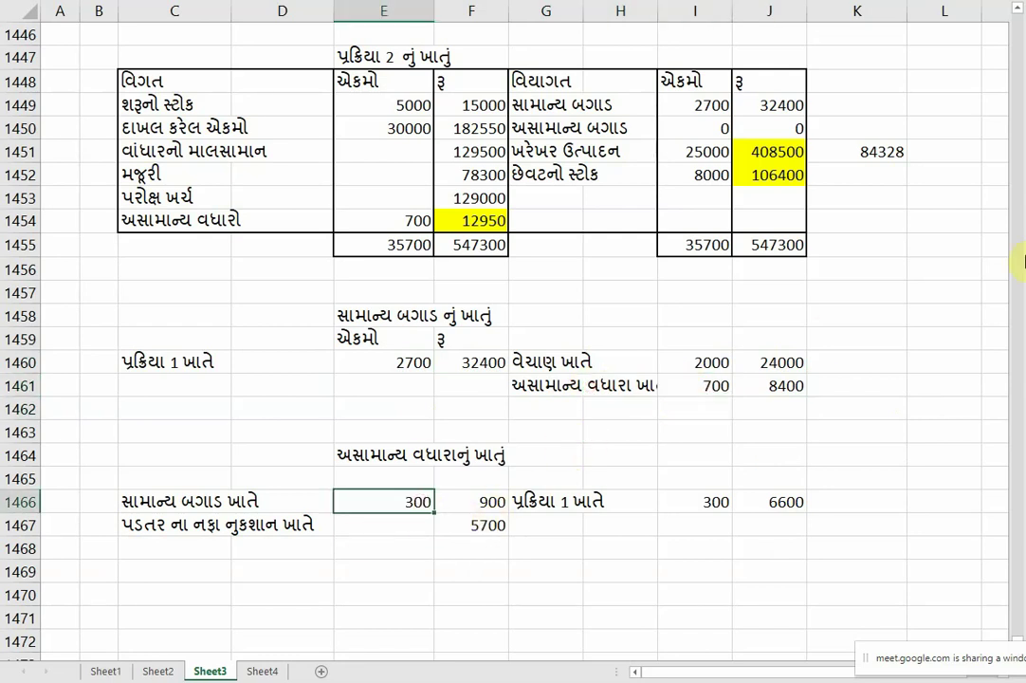
type("700")
key("Return")
key("Tab")
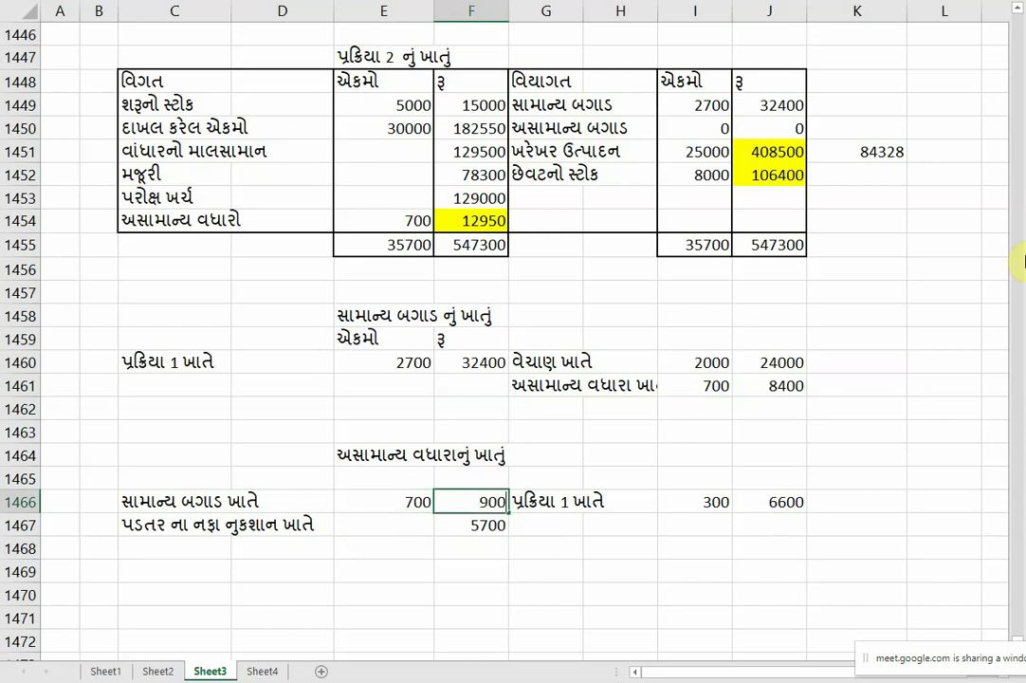
type("8400")
key("Return")
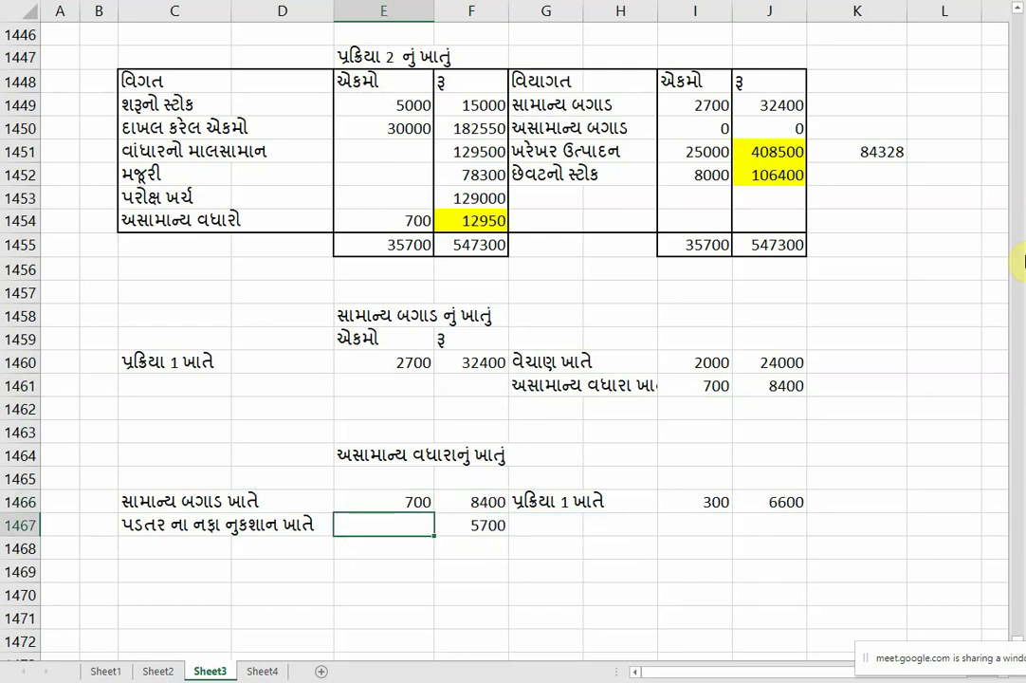
key("Right")
key("Delete")
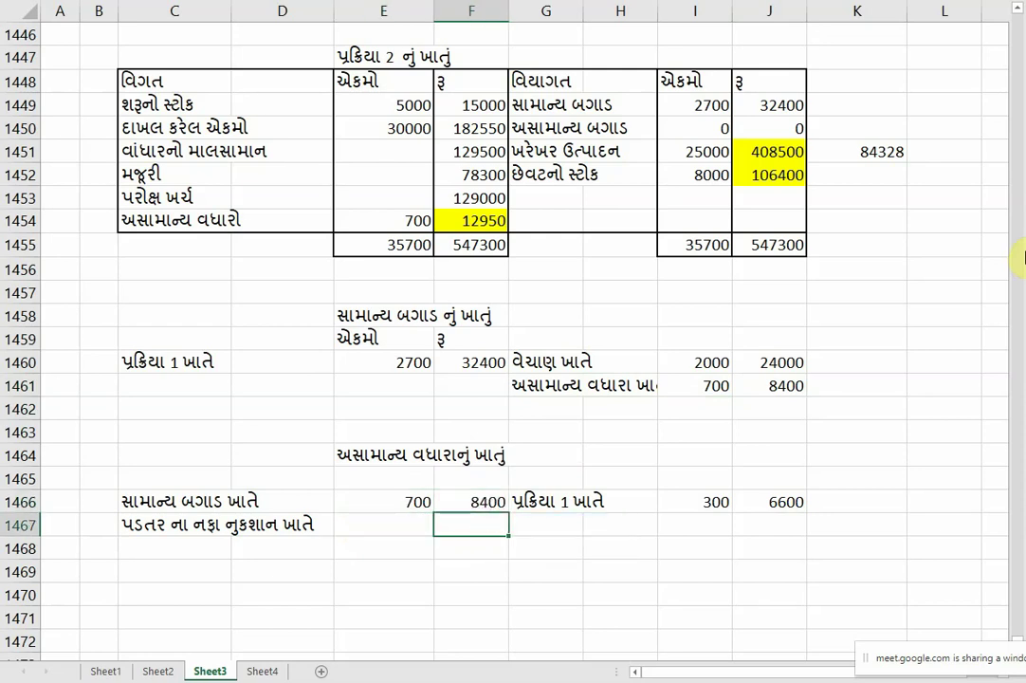
Set the process row on the credit side of the abnormal gain account to 700 units in I1466 and 12950 in J1466.
left_click(569, 501)
key("Right")
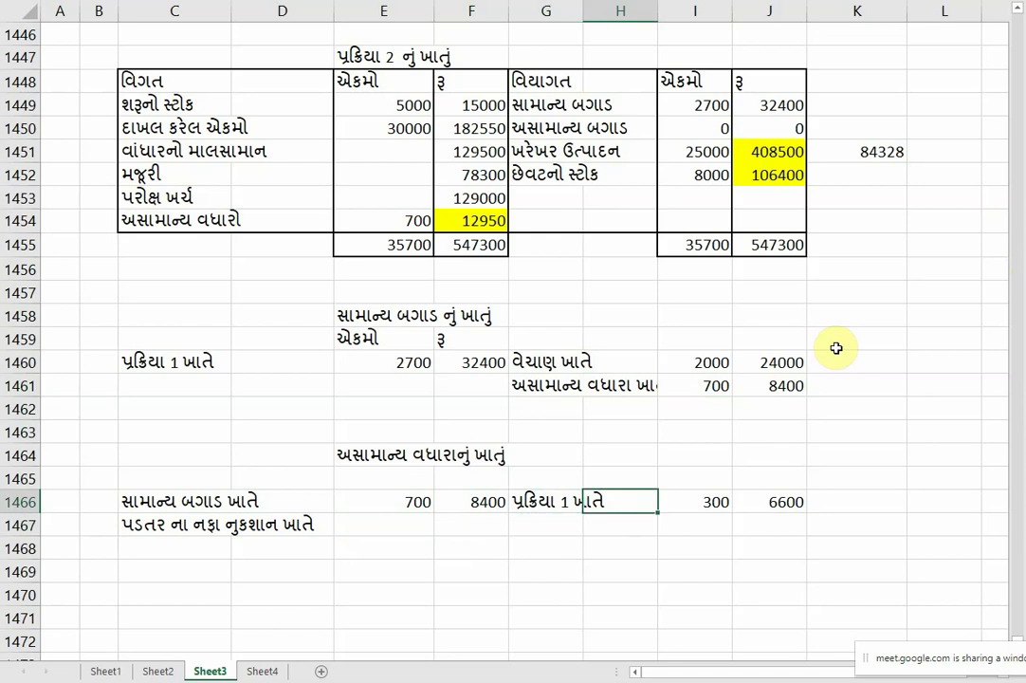
key("Right")
key("Right")
key("Left")
type("700")
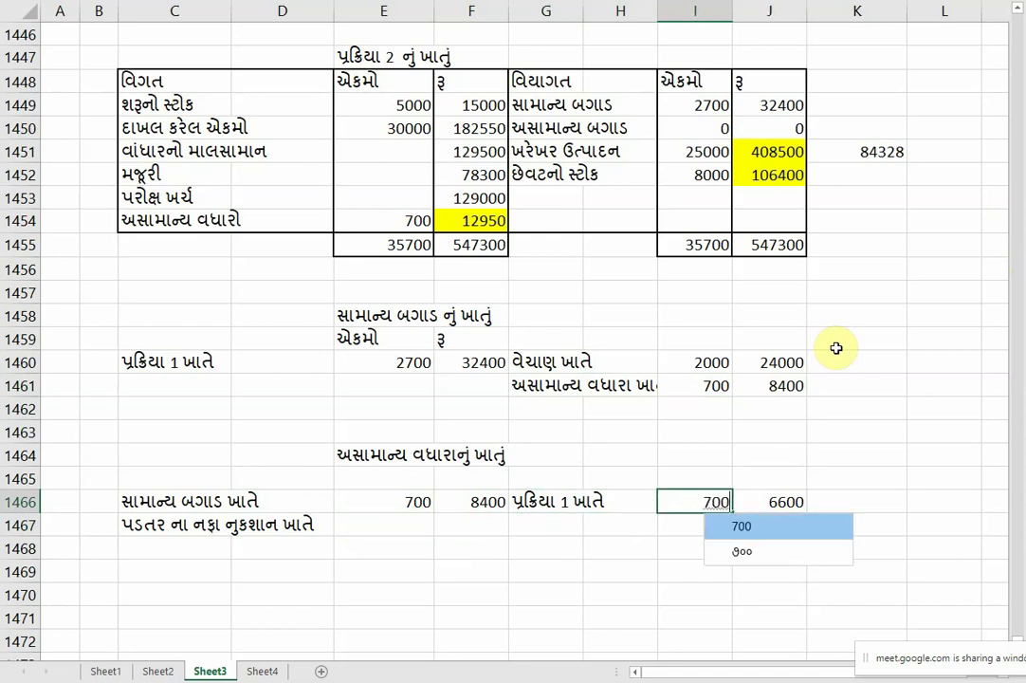
key("Return")
key("Right")
type("129")
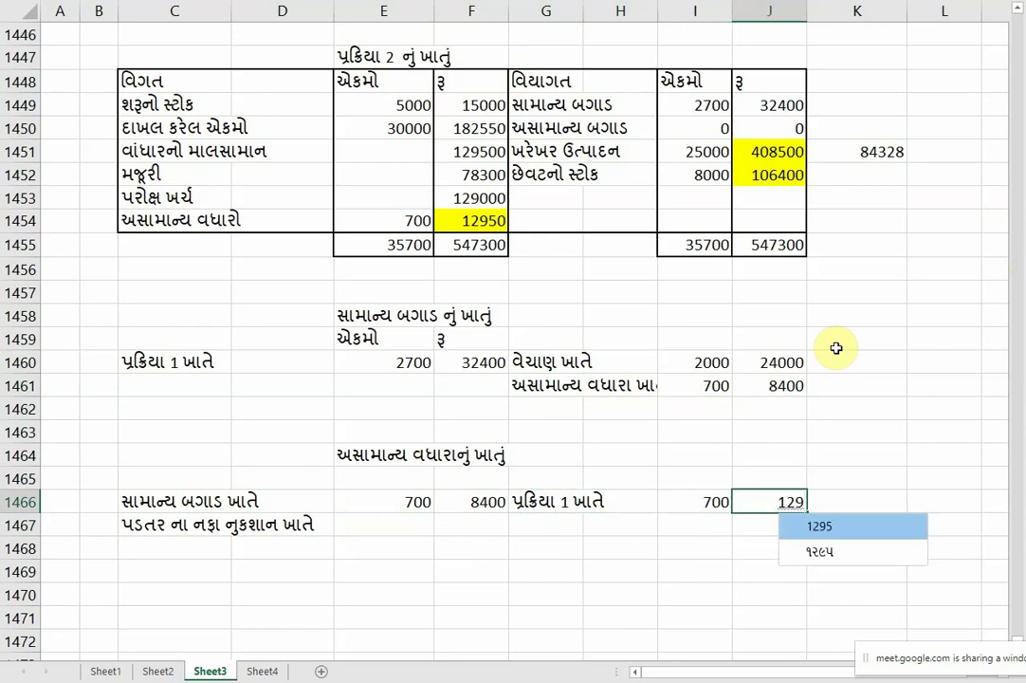
type("50")
key("Return")
Calculate the abnormal gain account's profit and loss balance in F1467 with the formula =J1466-F1466.
key("Down")
key("Down")
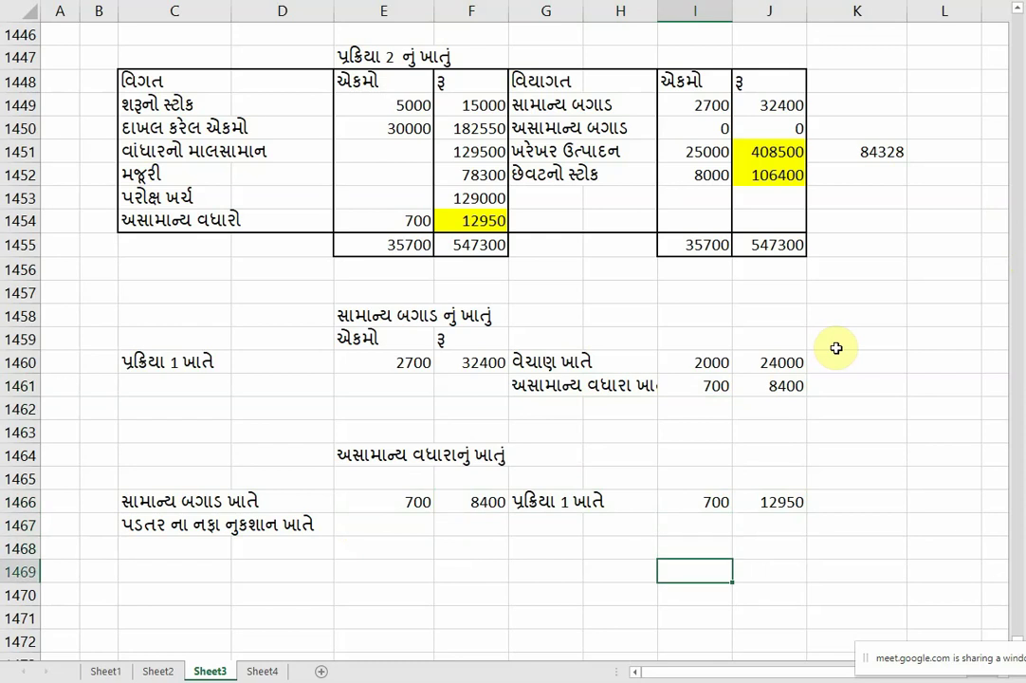
key("Left")
key("Left")
key("Left")
key("Up")
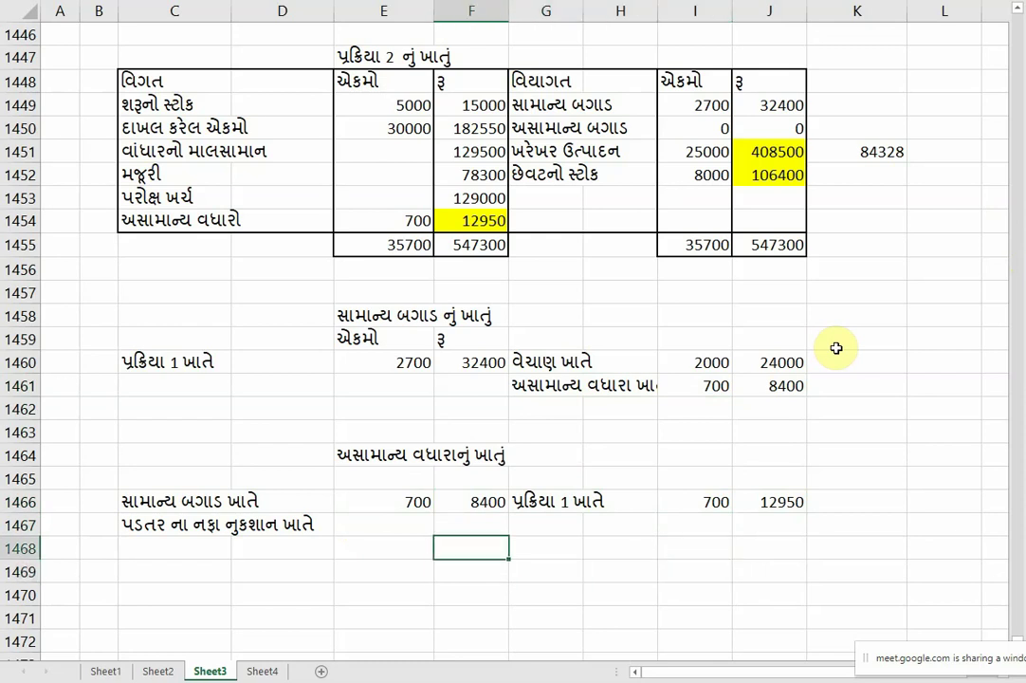
key("Up")
type("=")
key("Right")
key("Right")
key("Right")
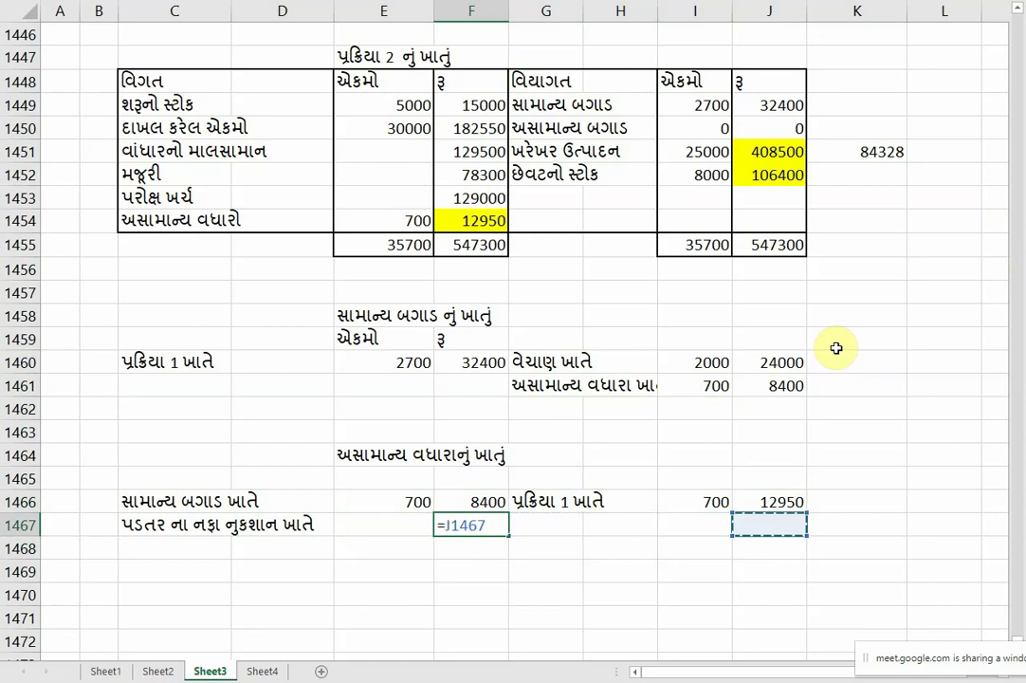
key("Right")
key("Up")
type("-")
key("Left")
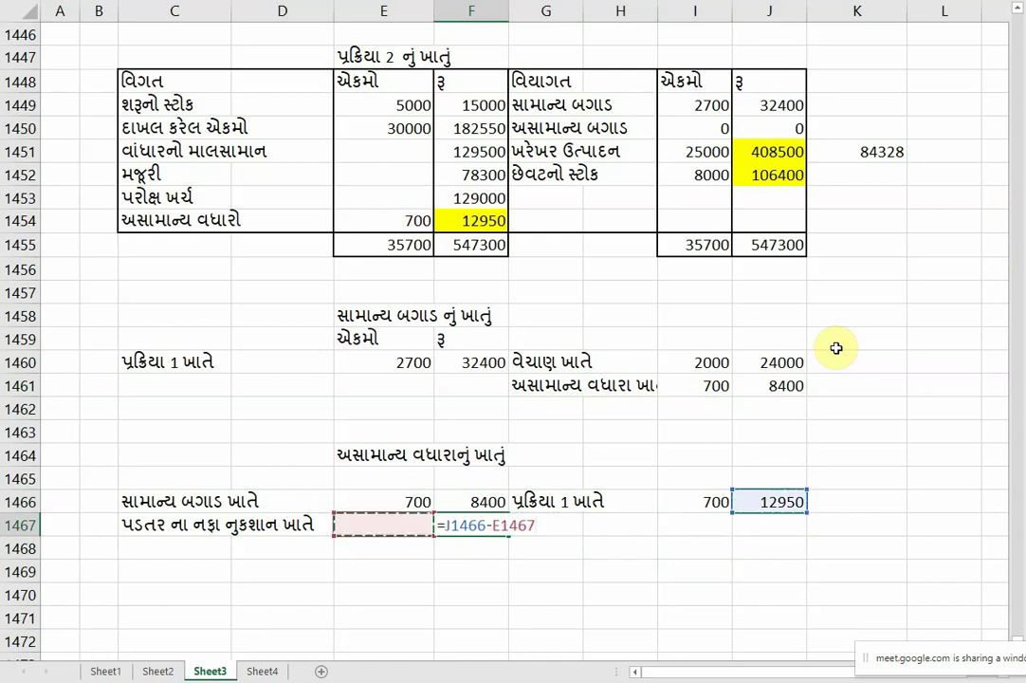
key("Up")
key("Right")
key("Return")
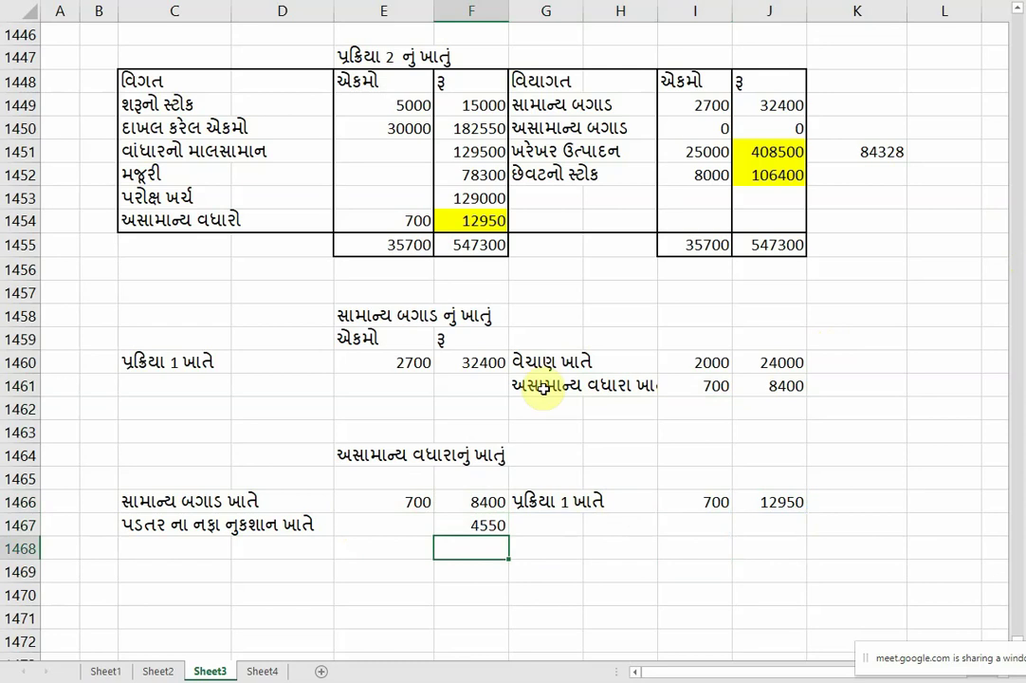
key("alt+Tab")
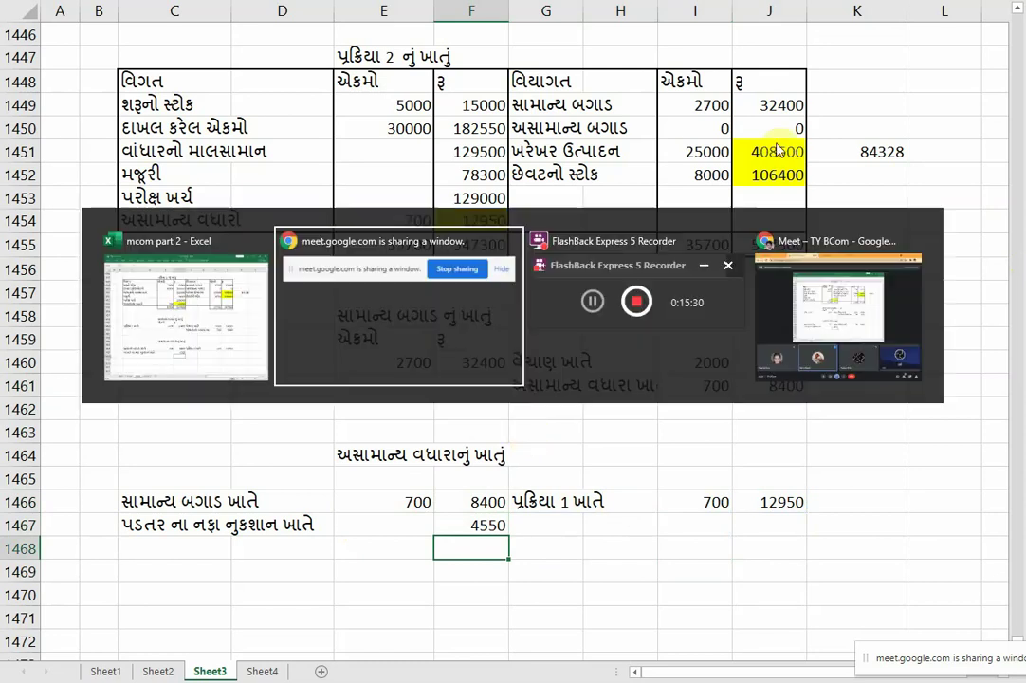
key("alt+Tab")
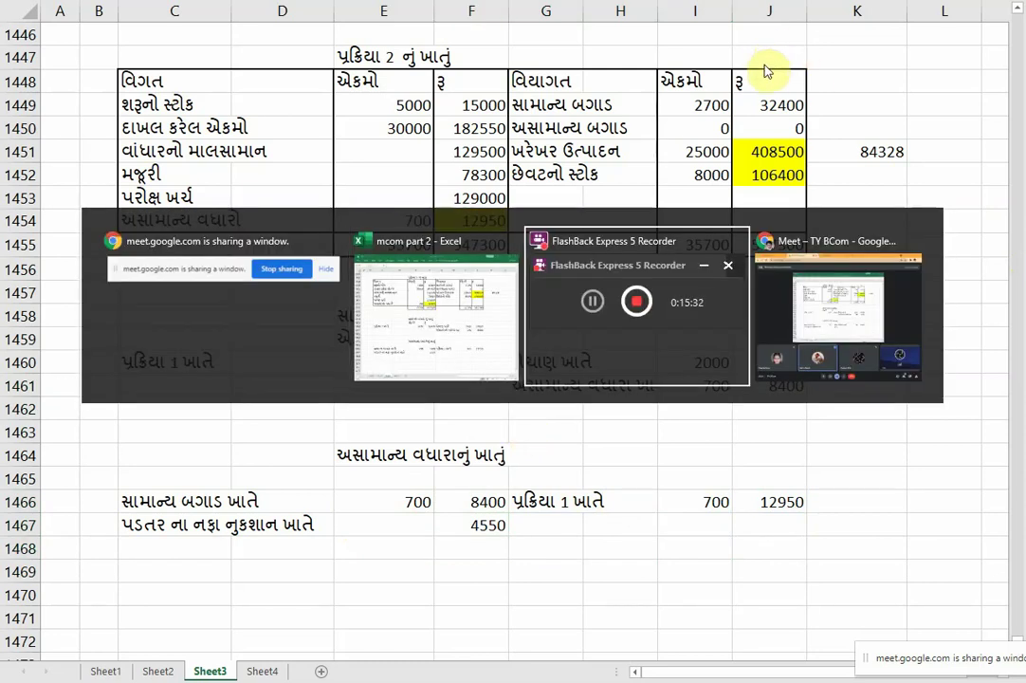